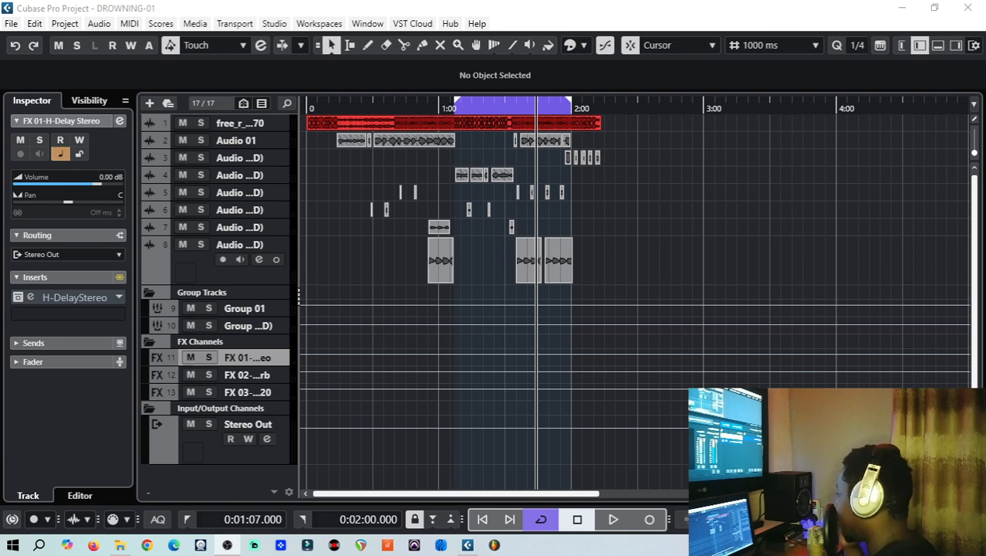
Step: Play back the looped section to hear the mix, stop, and return the playhead near the loop's start
{"action": "left_click", "coordinate": [478, 113]}
{"action": "left_click", "coordinate": [613, 519]}
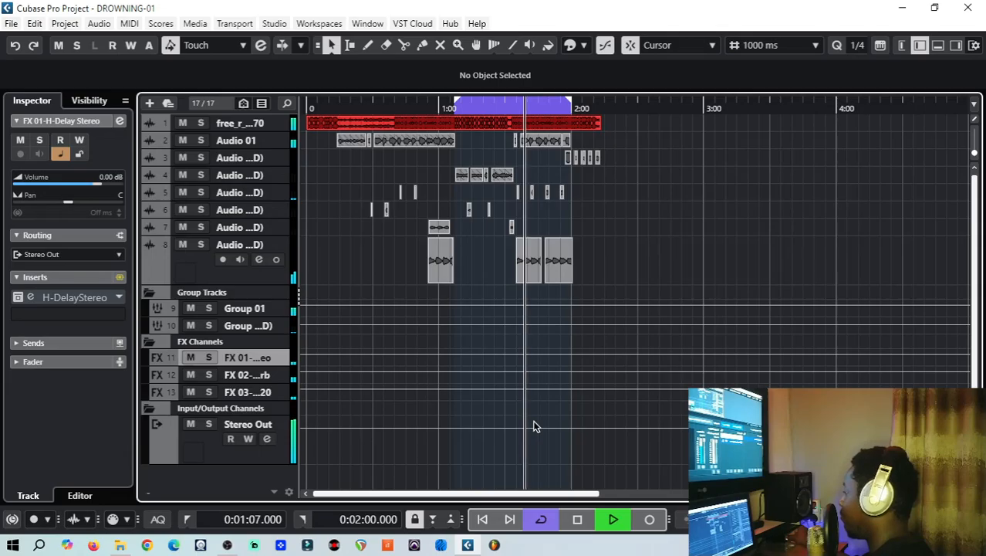
{"action": "left_click", "coordinate": [577, 520]}
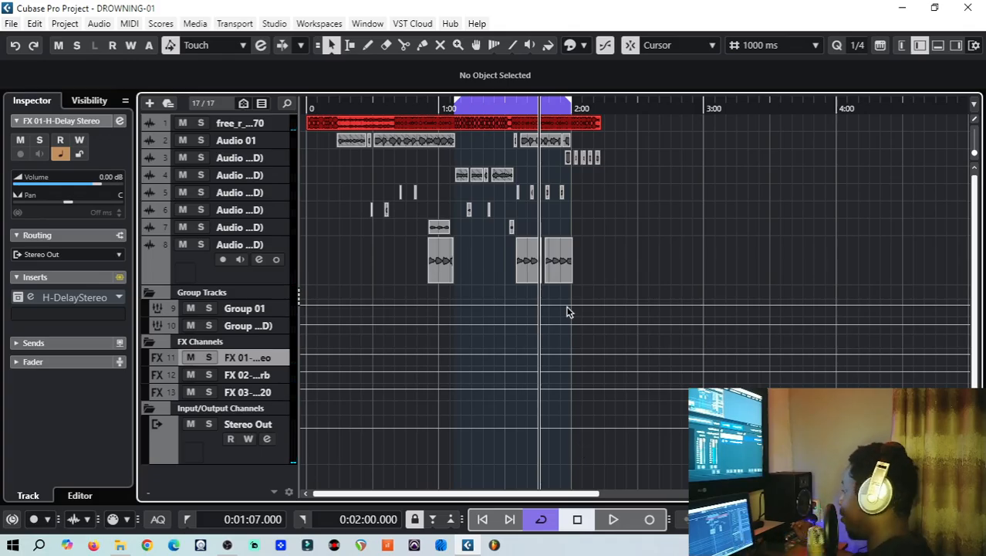
{"action": "left_click", "coordinate": [473, 107]}
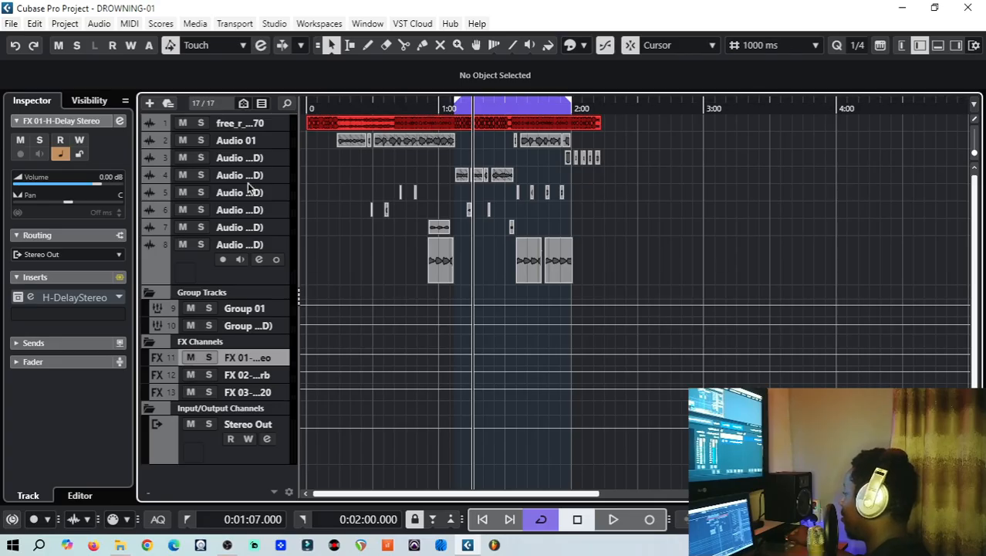
Step: Activate the bypassed Waves Tune Real-Time Mono insert on Audio 01 and review its settings before closing the plug-in
{"action": "left_click", "coordinate": [241, 146]}
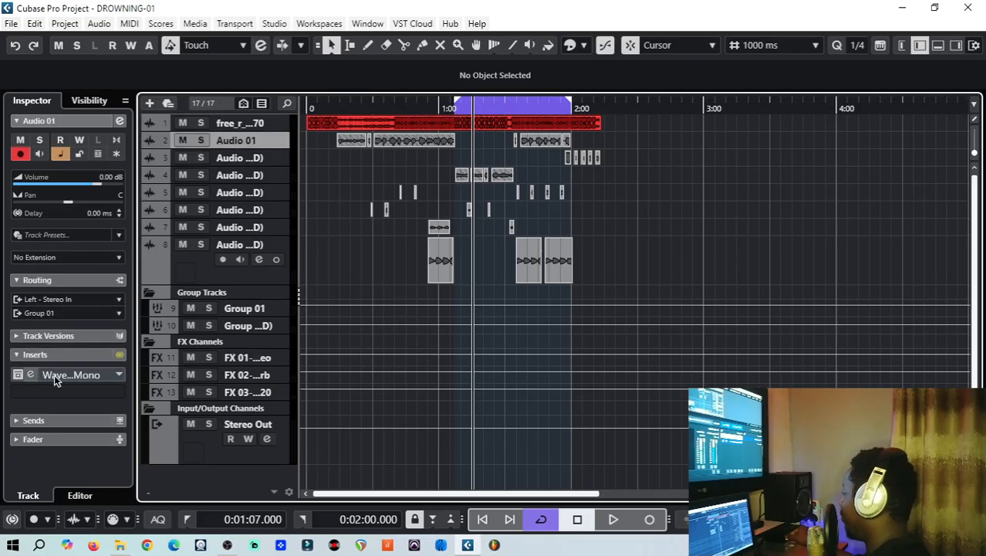
{"action": "left_click", "coordinate": [17, 376]}
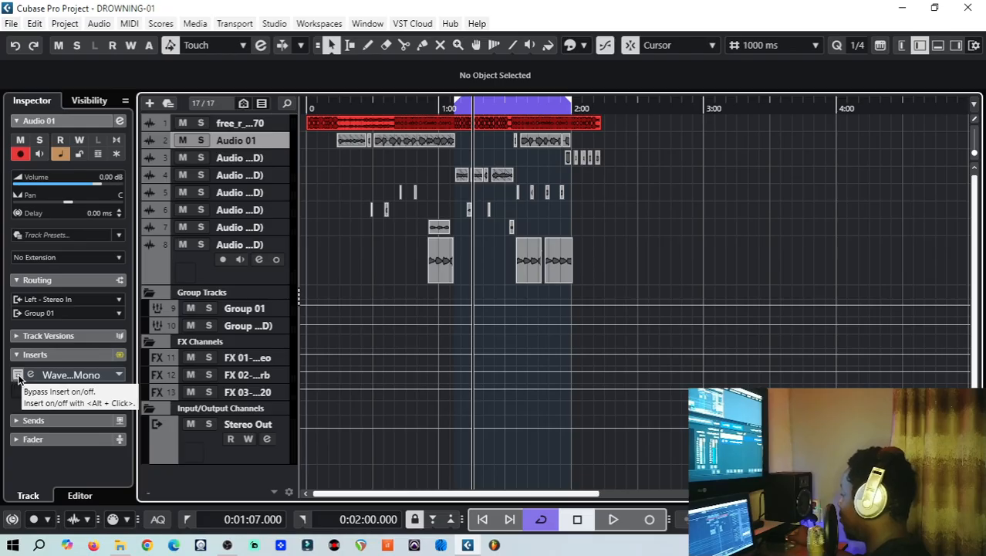
{"action": "left_click", "coordinate": [18, 376]}
{"action": "left_click", "coordinate": [31, 376]}
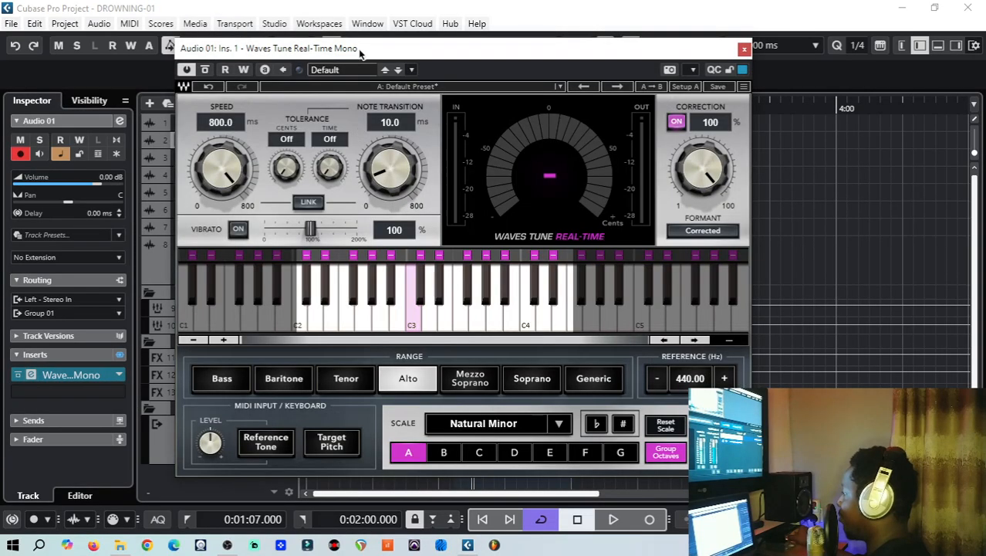
{"action": "left_click_drag", "start_coordinate": [358, 46], "coordinate": [231, 73]}
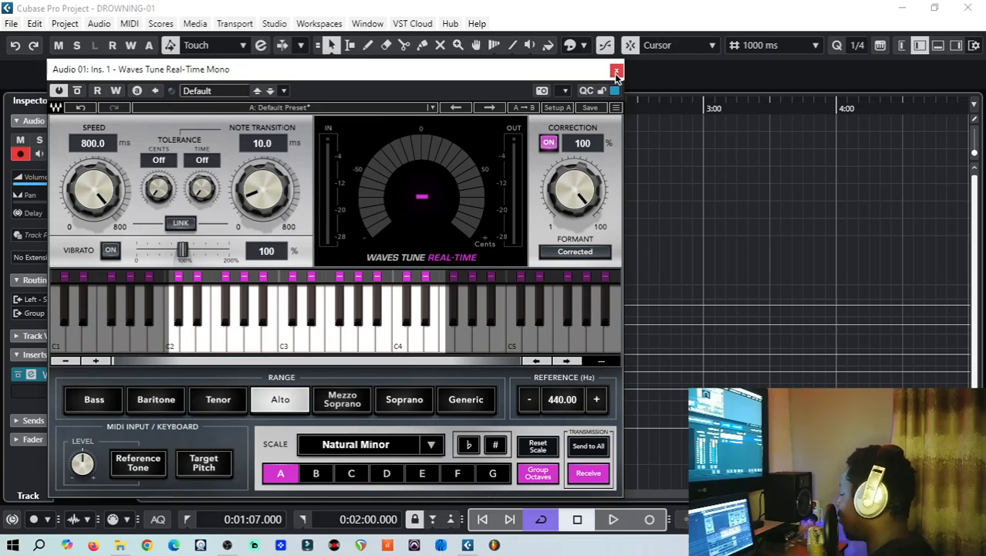
{"action": "left_click", "coordinate": [617, 72]}
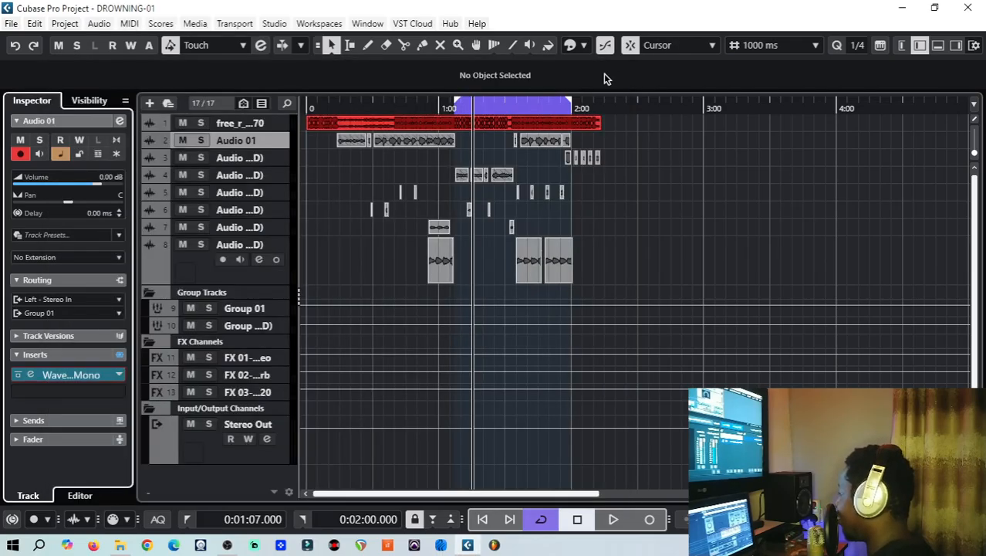
Step: Activate the pitch-correction insert, Xpitch or Waves Tune Real-Time Mono, on each of audio tracks 3 to 8
{"action": "left_click", "coordinate": [250, 159]}
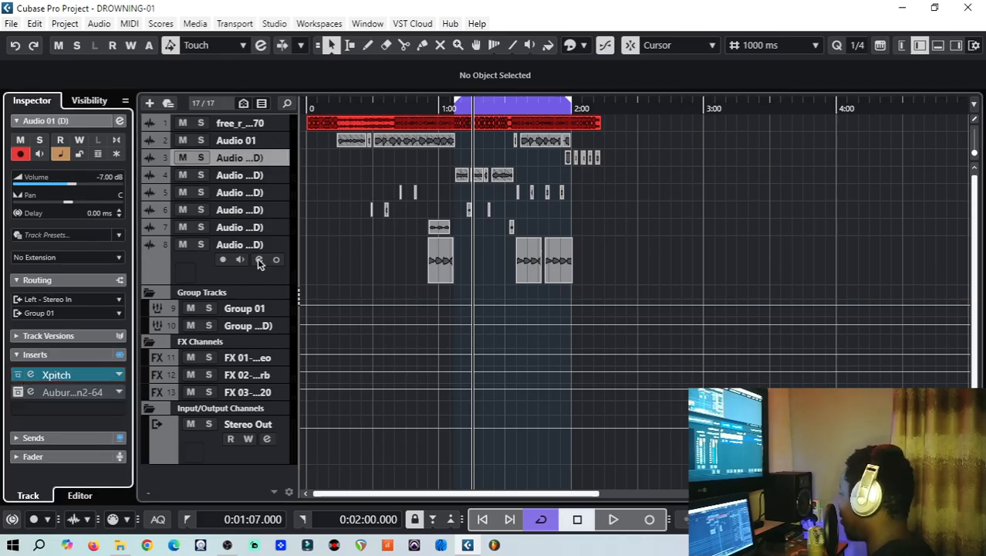
{"action": "left_click", "coordinate": [231, 176]}
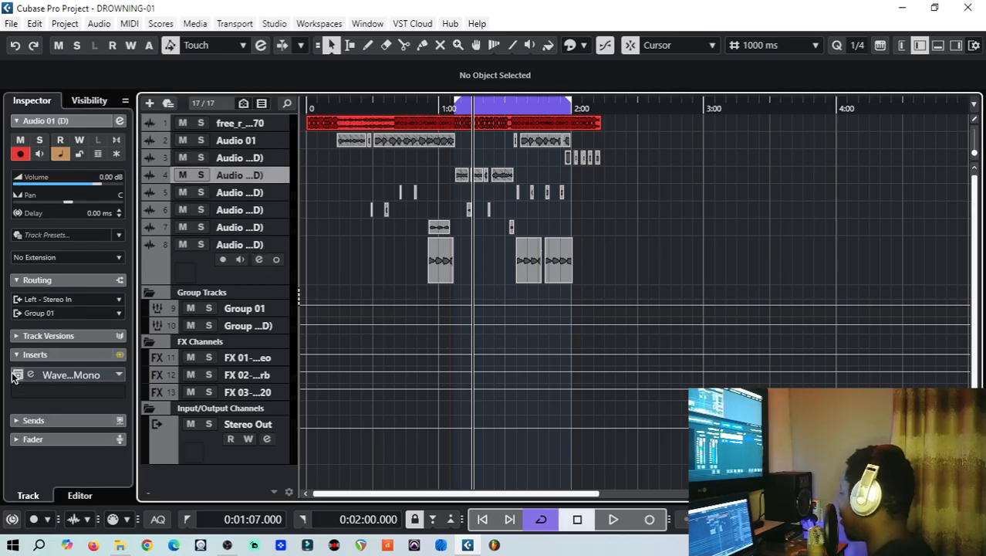
{"action": "left_click", "coordinate": [259, 193]}
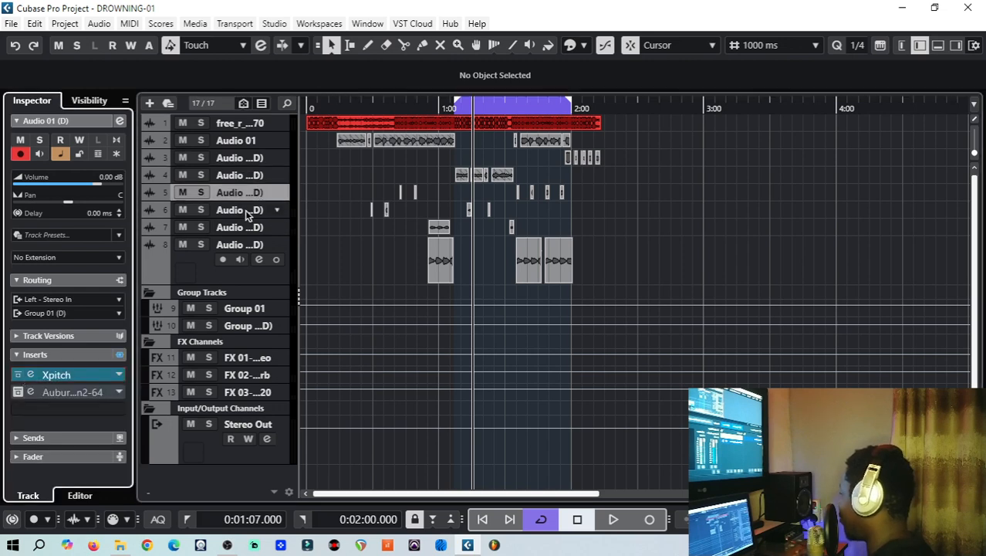
{"action": "left_click", "coordinate": [246, 211]}
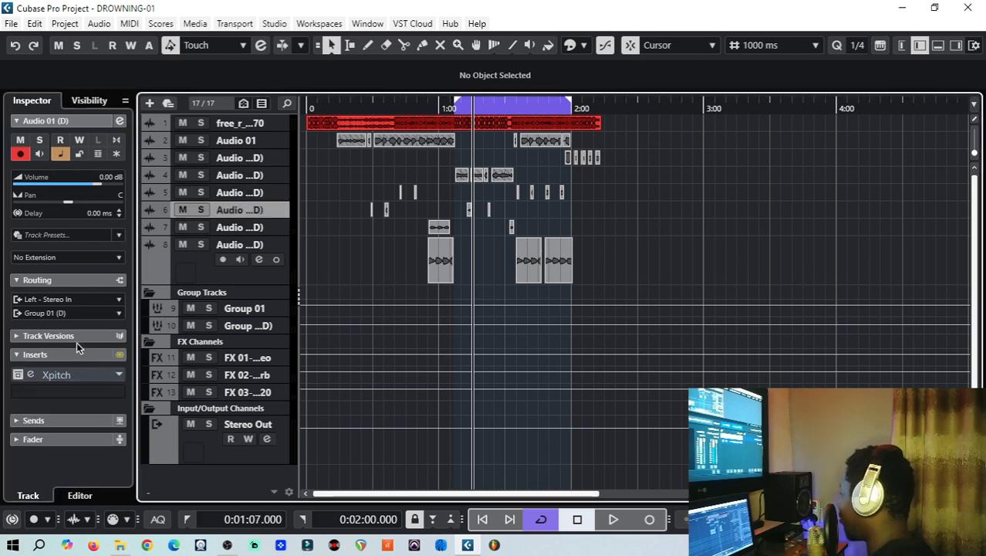
{"action": "left_click", "coordinate": [249, 227]}
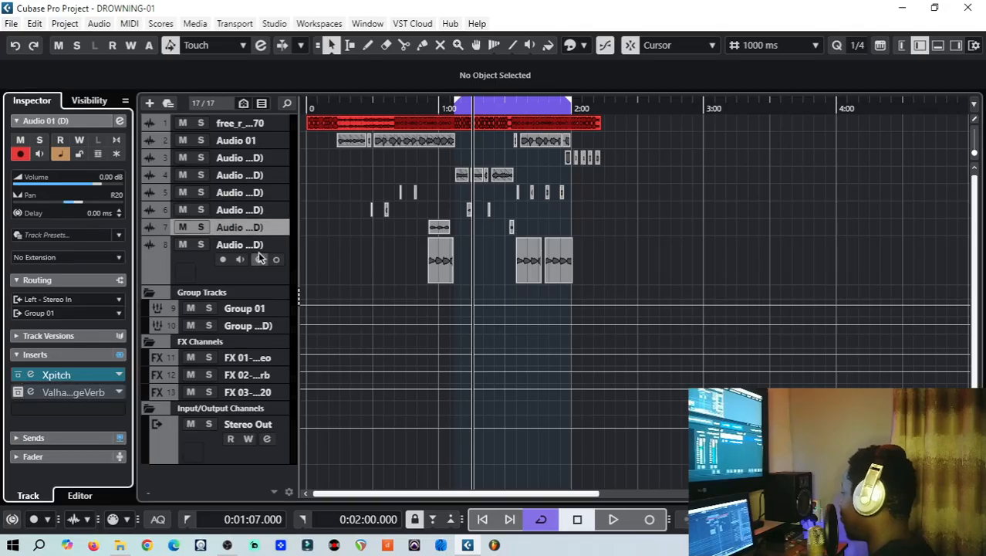
{"action": "left_click", "coordinate": [259, 251]}
{"action": "left_click", "coordinate": [48, 375]}
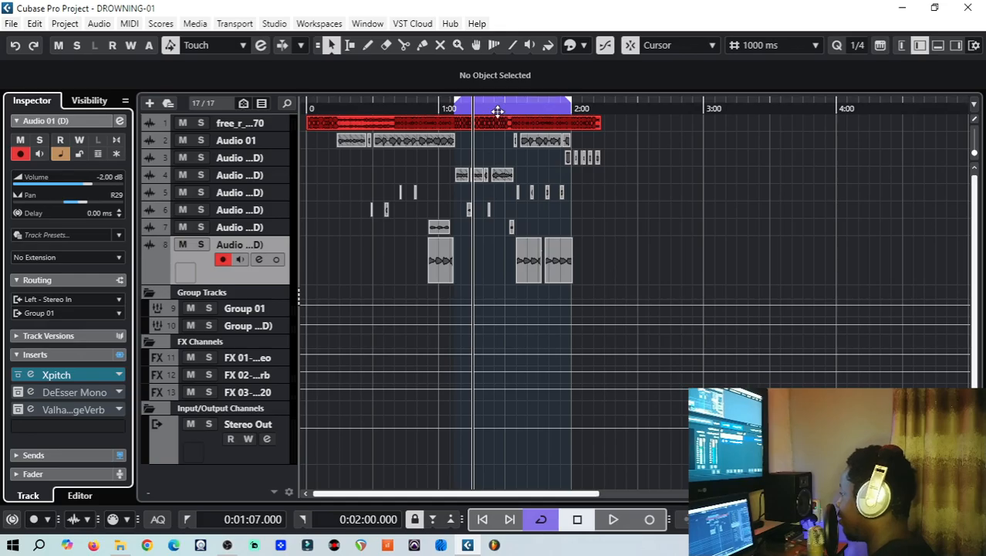
Step: Play the looped section to hear the vocals with pitch correction, stop, and return the playhead to the loop's start
{"action": "left_click", "coordinate": [612, 519]}
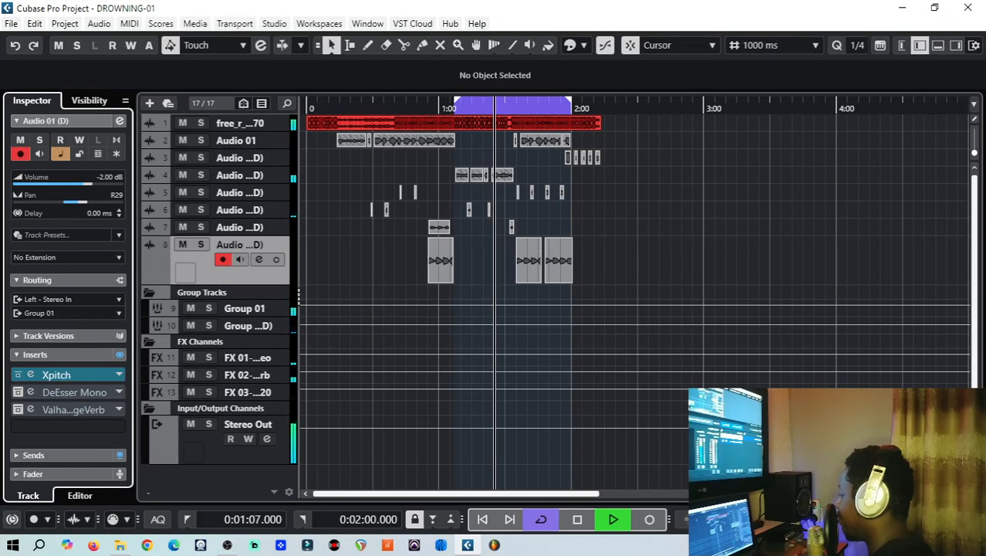
{"action": "key", "text": "g"}
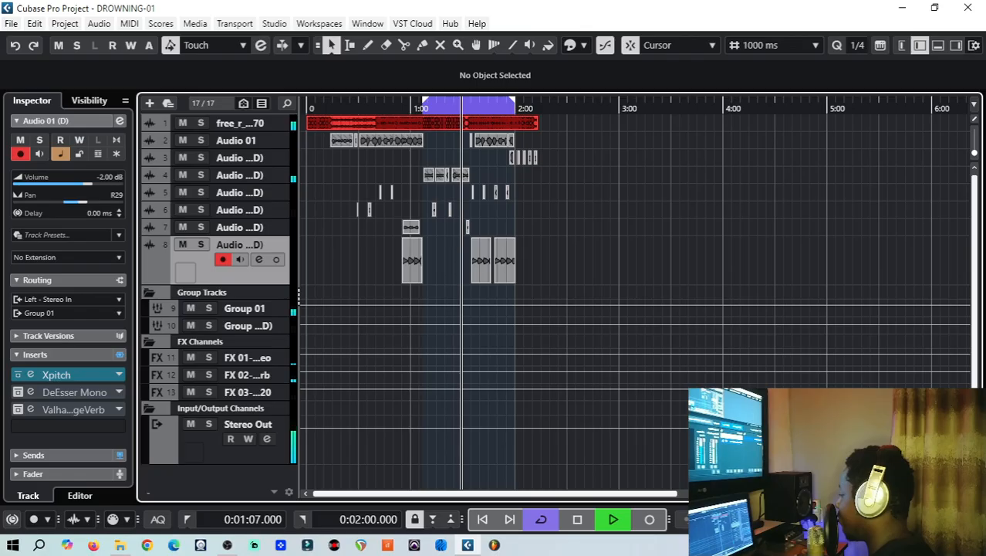
{"action": "left_click", "coordinate": [579, 520]}
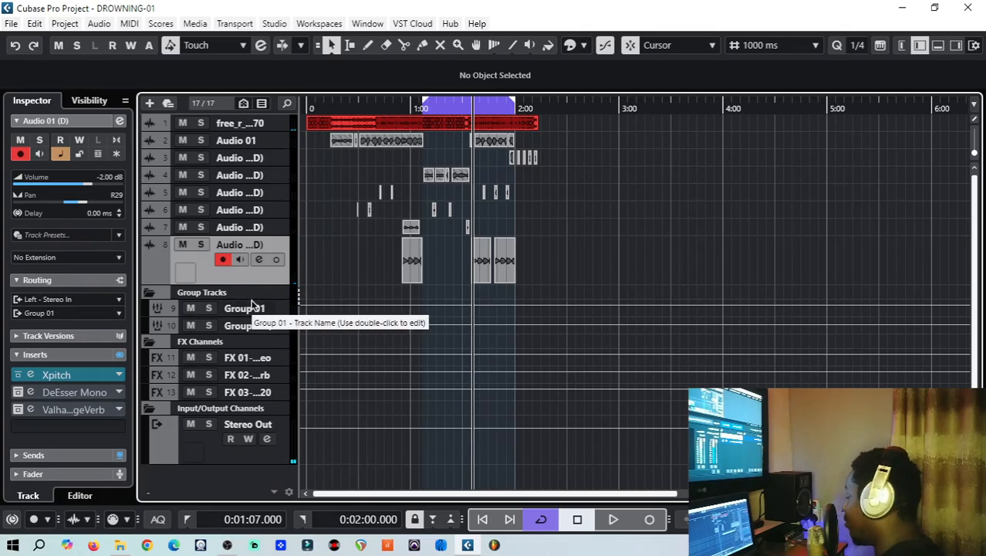
{"action": "left_click", "coordinate": [427, 110]}
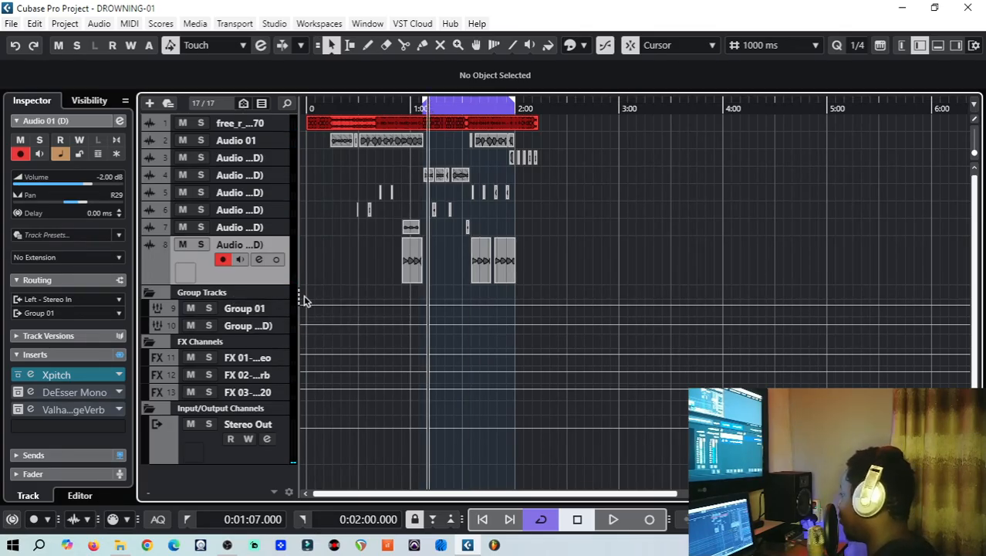
Step: Examine the low-band equalizer curve in Group 01's channel settings and close the settings window
{"action": "left_click", "coordinate": [255, 311]}
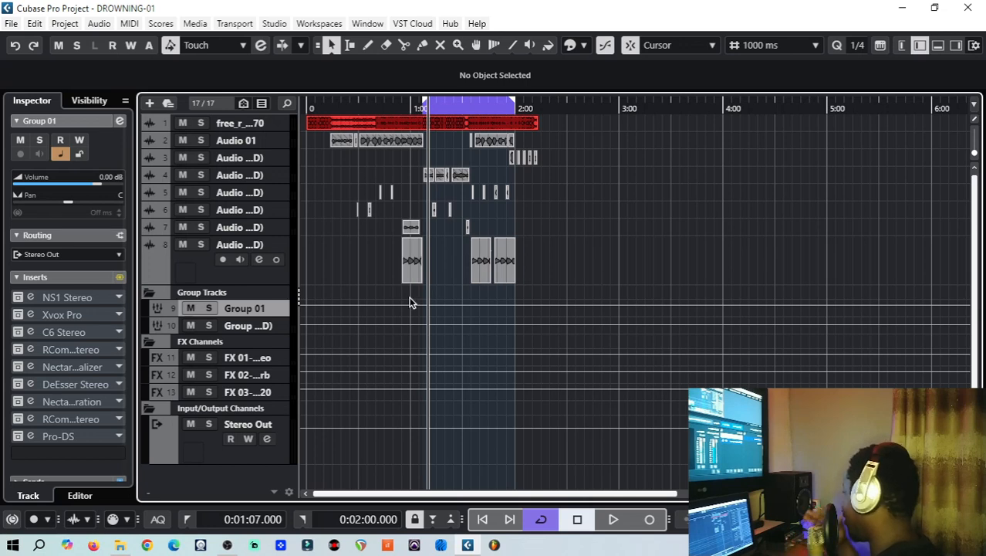
{"action": "left_click", "coordinate": [120, 121]}
{"action": "left_click", "coordinate": [218, 243]}
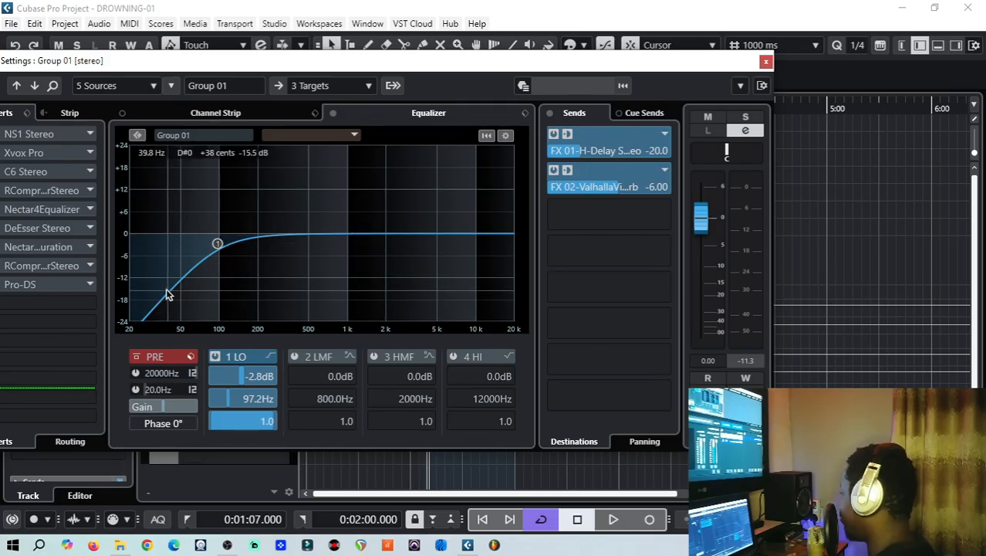
{"action": "left_click", "coordinate": [766, 64]}
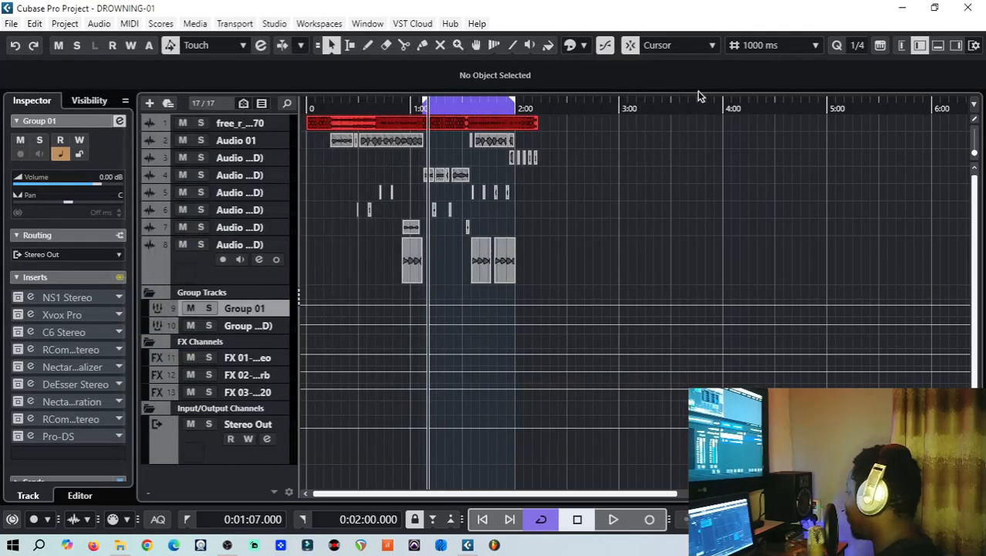
Step: Activate the NS1 Stereo noise suppressor on Group 01 and check its fader setting before closing the plug-in
{"action": "left_click", "coordinate": [22, 297]}
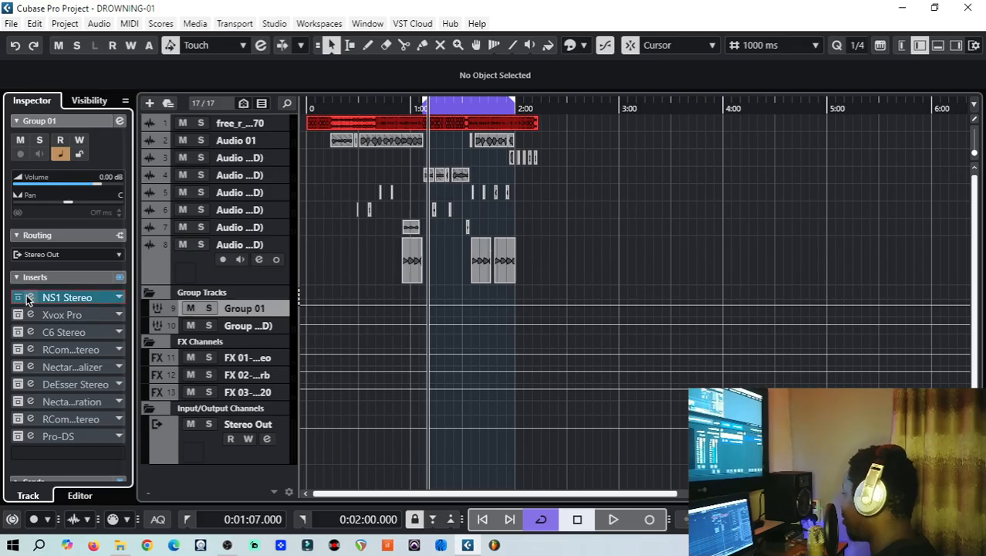
{"action": "left_click_drag", "start_coordinate": [550, 61], "coordinate": [206, 66]}
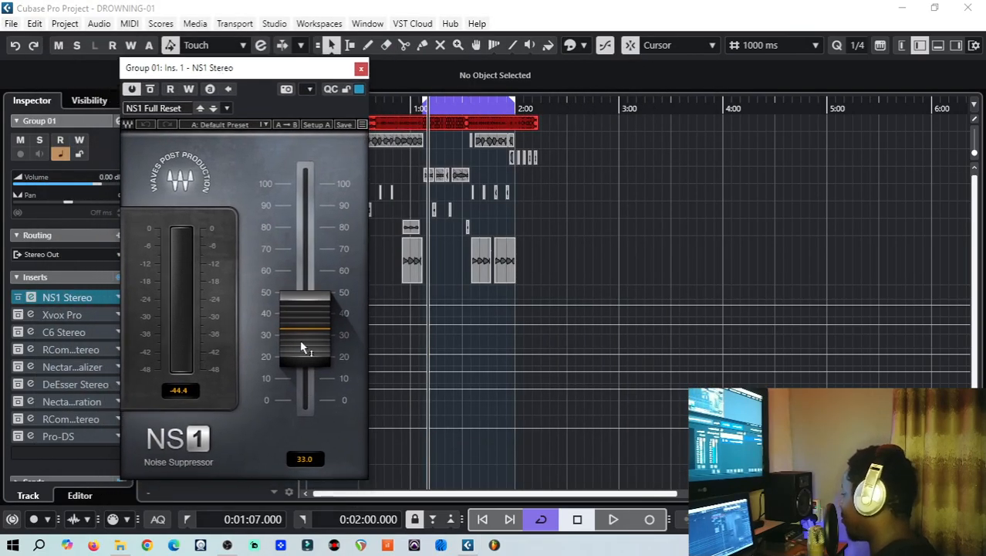
{"action": "left_click", "coordinate": [361, 68]}
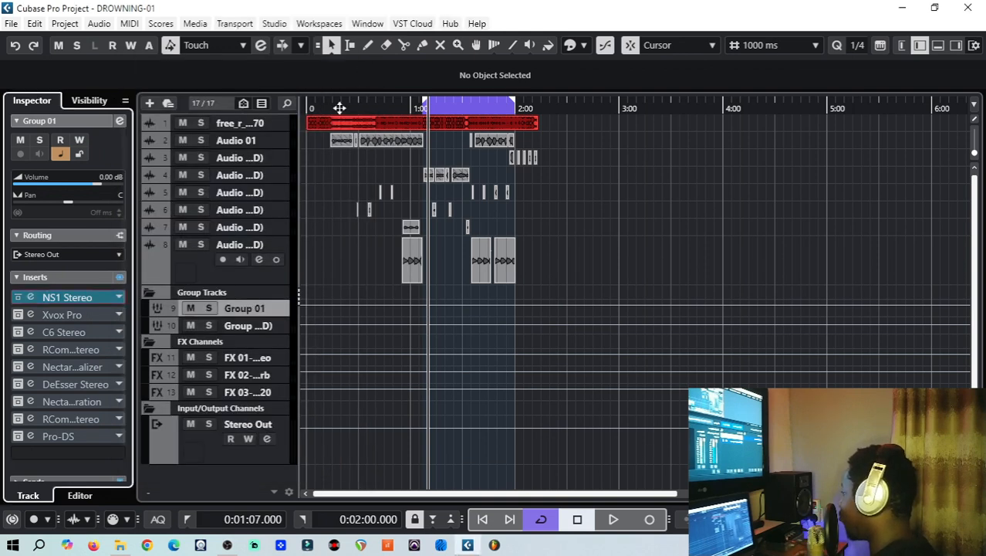
Step: Play a short part of the loop to hear Group 01 with noise suppression, stop, and select the beat event
{"action": "left_click", "coordinate": [612, 518]}
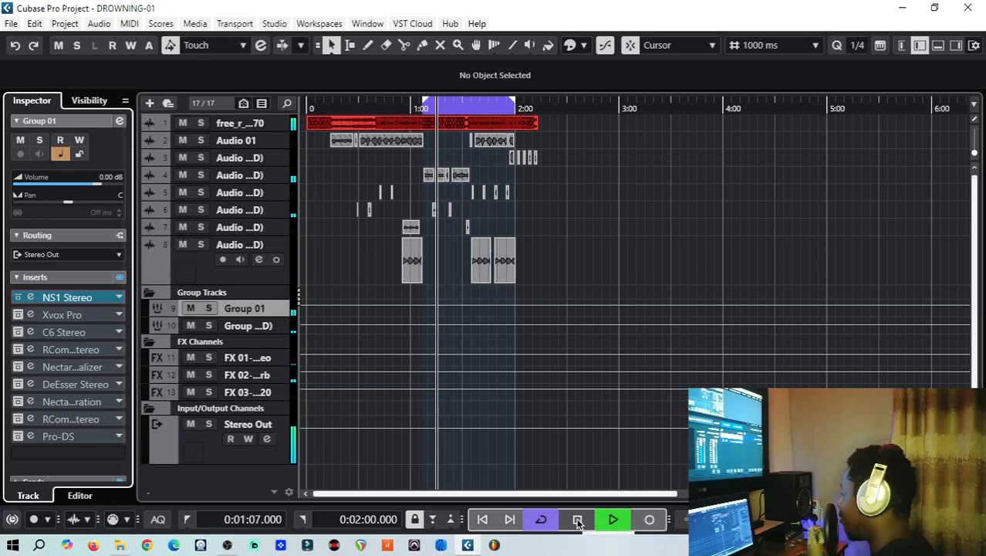
{"action": "left_click", "coordinate": [577, 521]}
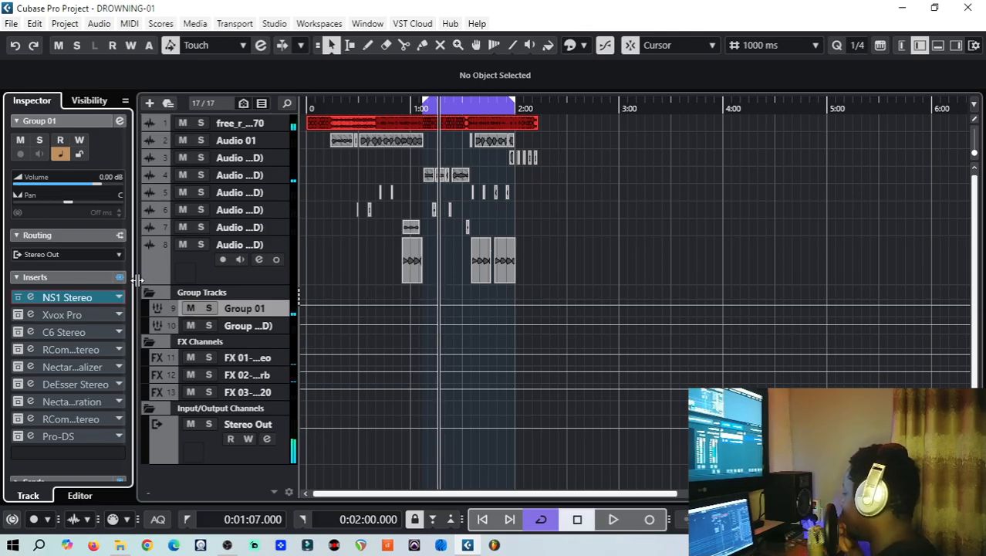
{"action": "left_click", "coordinate": [391, 127]}
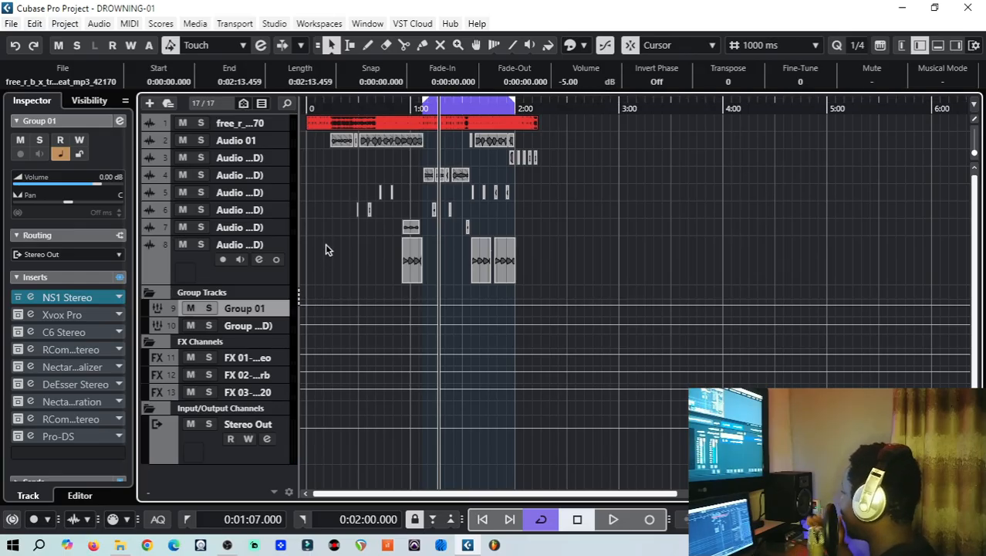
Step: Activate the Xvox Pro insert on Group 01, review its preset list and Modern Clean Lead settings, and close the plug-in
{"action": "left_click", "coordinate": [30, 312]}
{"action": "left_click_drag", "start_coordinate": [381, 80], "coordinate": [237, 64]}
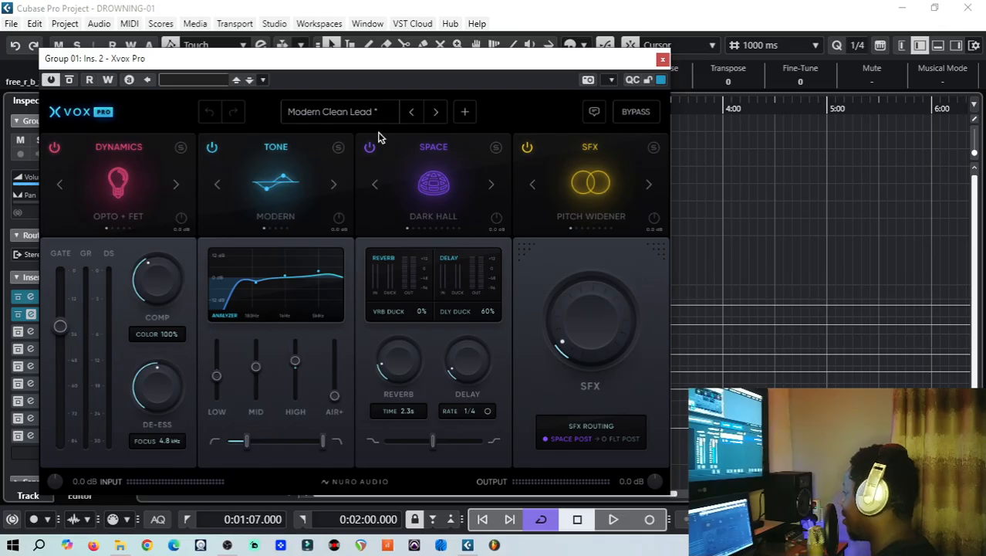
{"action": "left_click", "coordinate": [351, 116]}
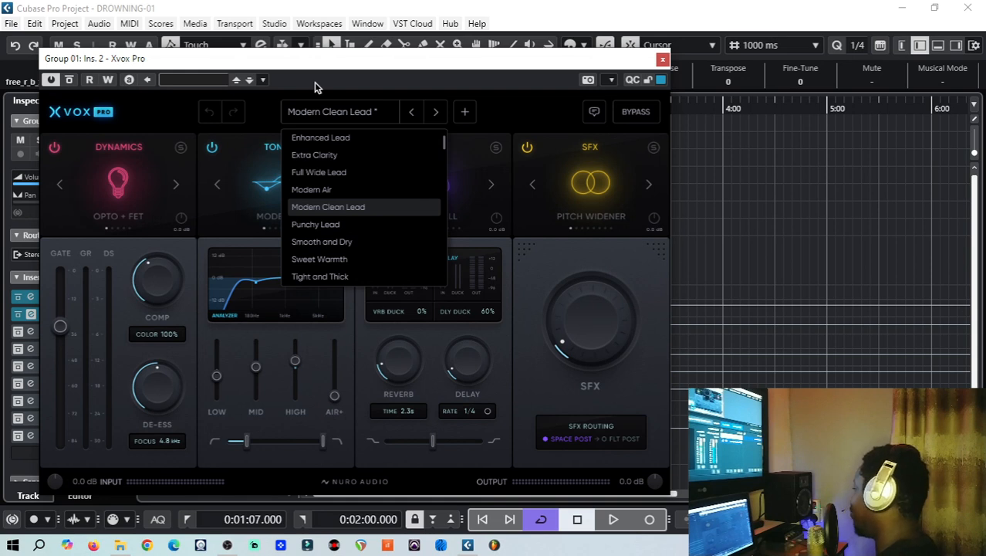
{"action": "left_click", "coordinate": [330, 106]}
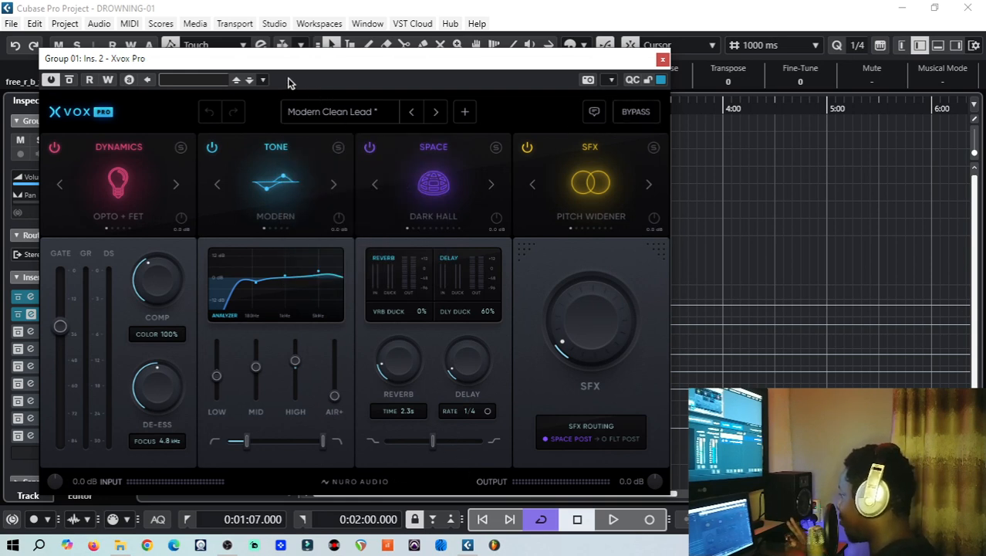
{"action": "left_click", "coordinate": [662, 61]}
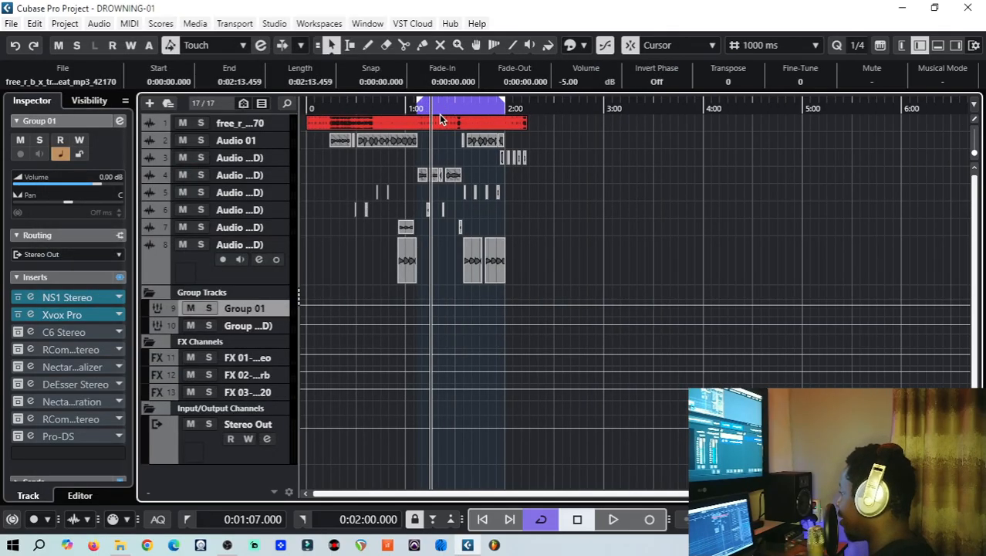
Step: Play the looped section to hear Group 01 with Xvox Pro active and stop playback
{"action": "left_click", "coordinate": [616, 522]}
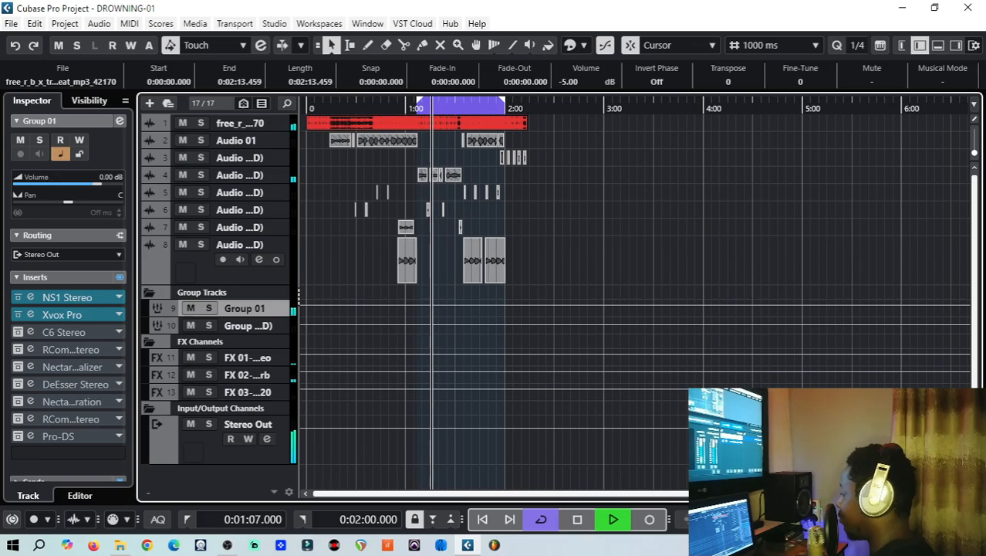
{"action": "key", "text": "h"}
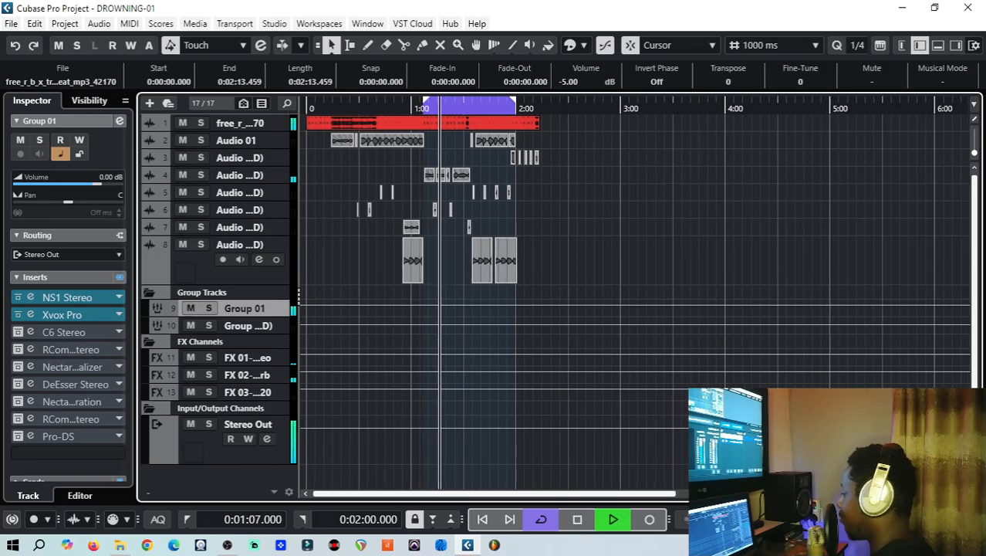
{"action": "left_click", "coordinate": [578, 517]}
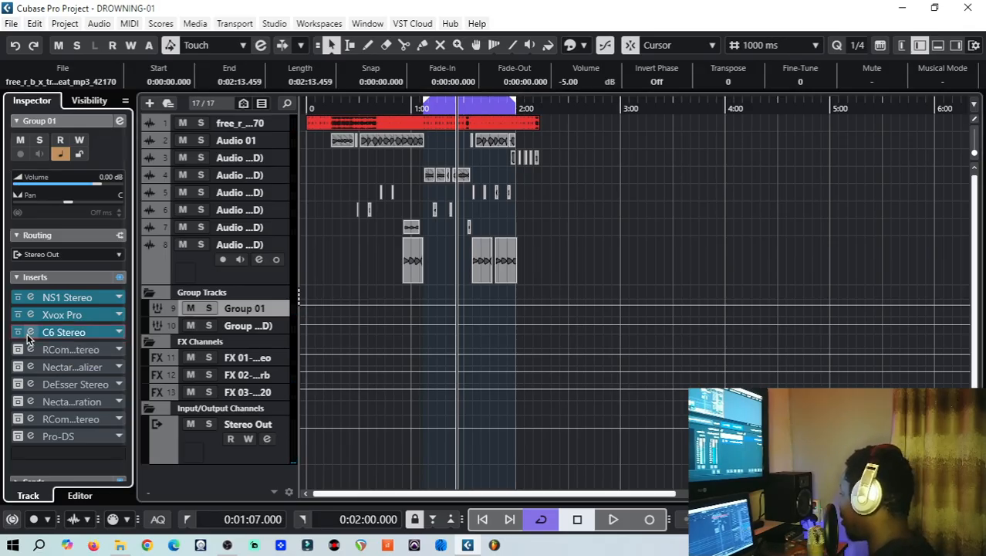
Step: Open the C6 Stereo insert on Group 01 and review its DeEsser B band settings
{"action": "left_click", "coordinate": [30, 335]}
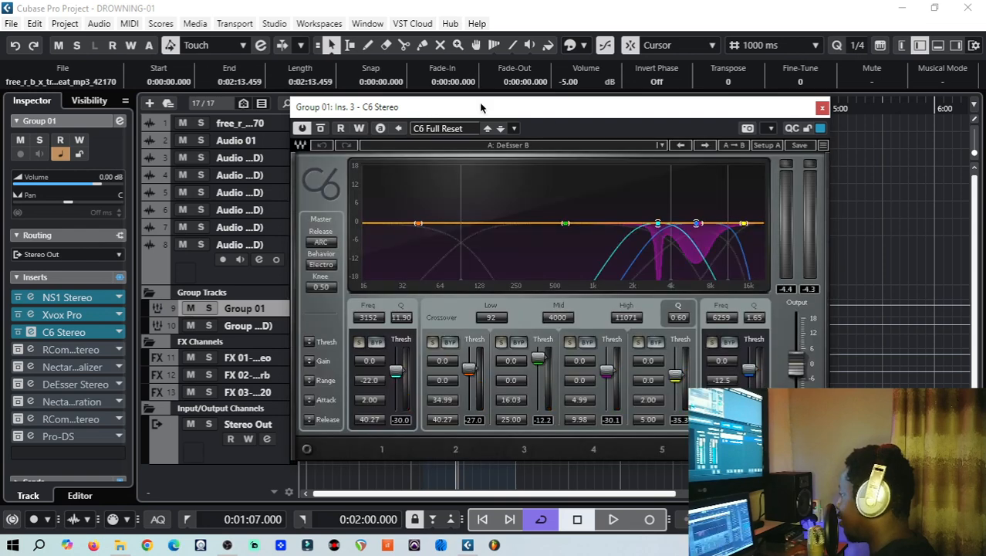
{"action": "left_click_drag", "start_coordinate": [479, 102], "coordinate": [247, 91]}
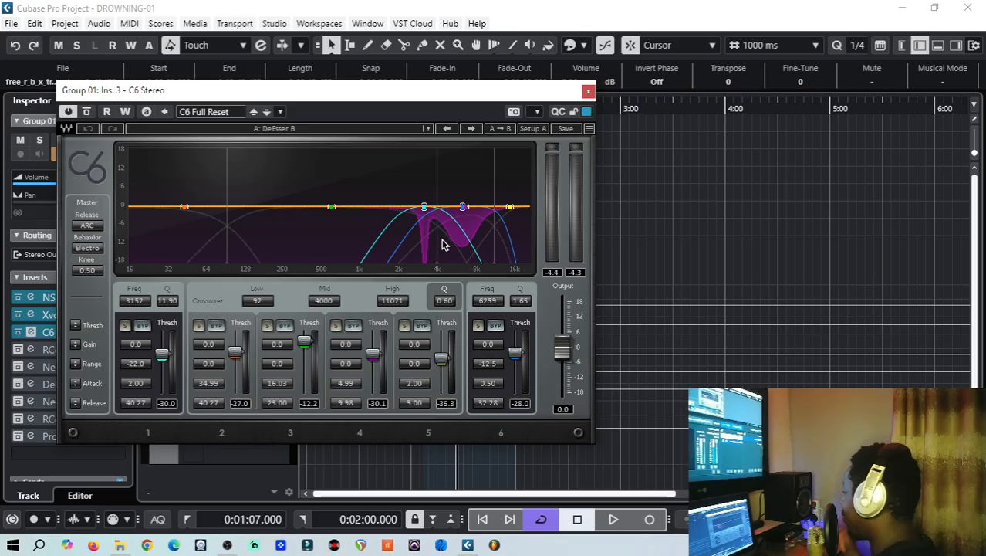
{"action": "left_click_drag", "start_coordinate": [333, 94], "coordinate": [301, 165]}
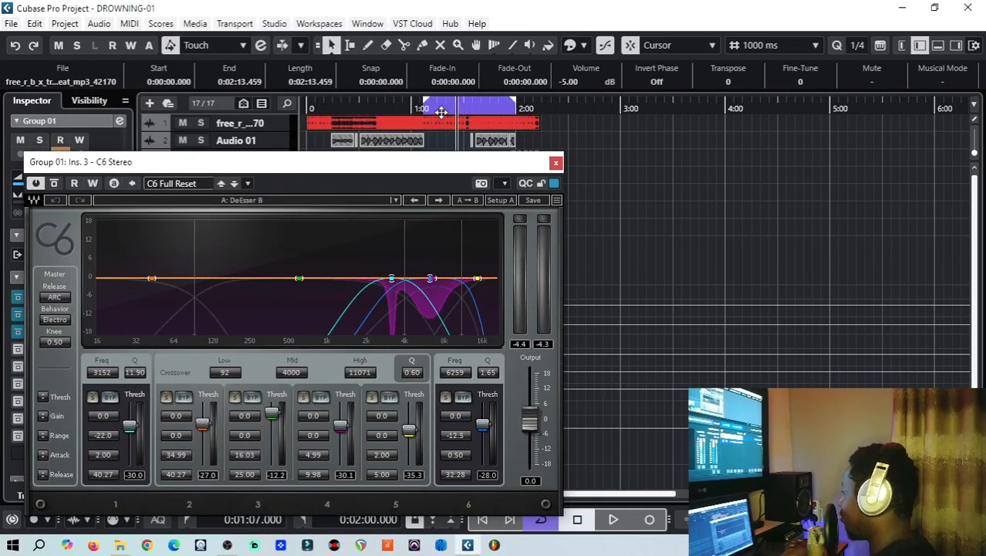
{"action": "left_click_drag", "start_coordinate": [454, 162], "coordinate": [449, 125]}
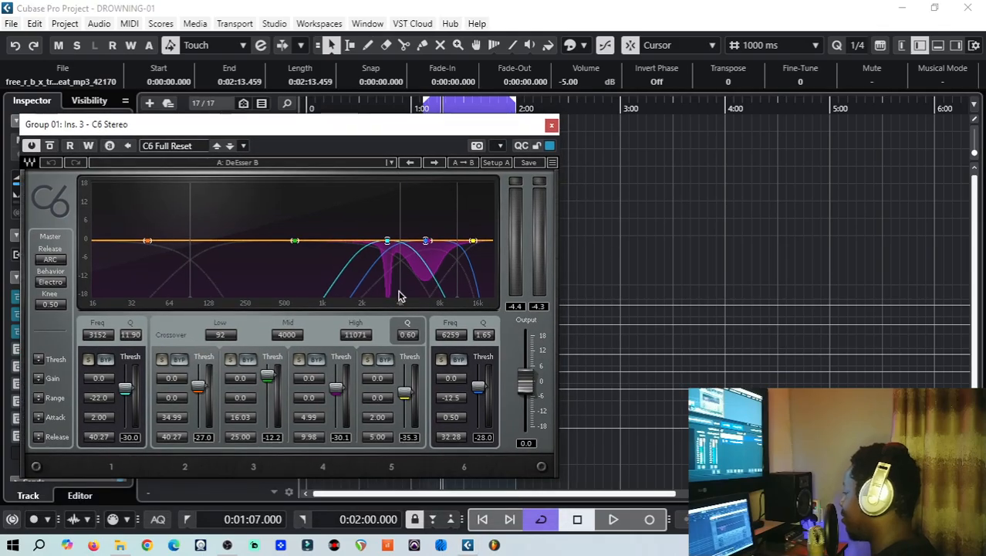
Step: Solo band 1 of the C6 at 3152 Hz, play the loop briefly to hear that band, and stop playback
{"action": "left_click", "coordinate": [87, 362]}
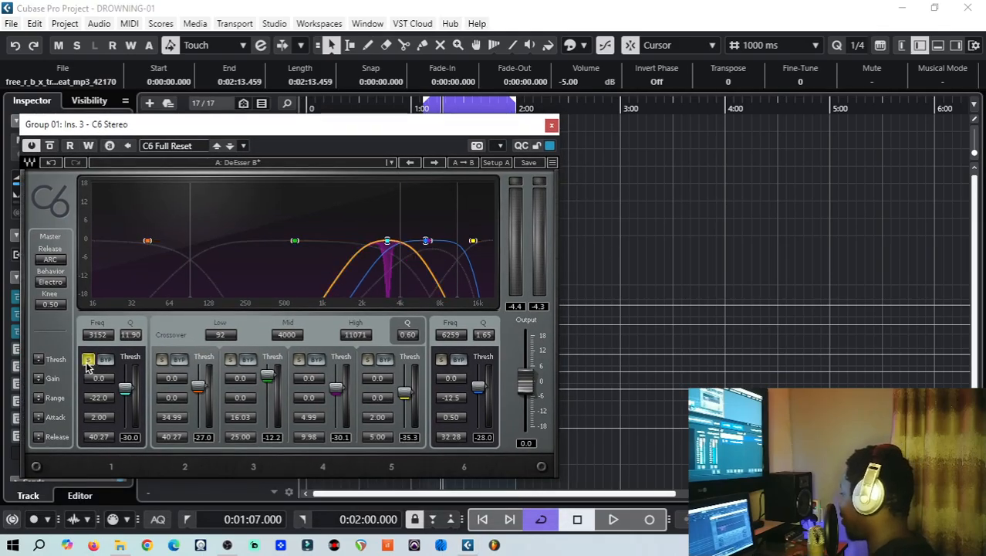
{"action": "left_click", "coordinate": [613, 518]}
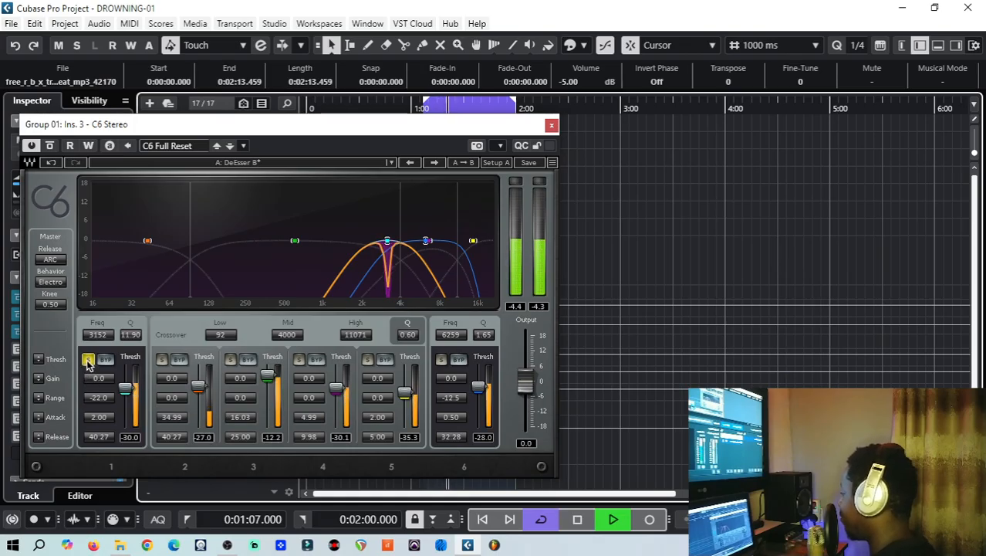
{"action": "key", "text": "space"}
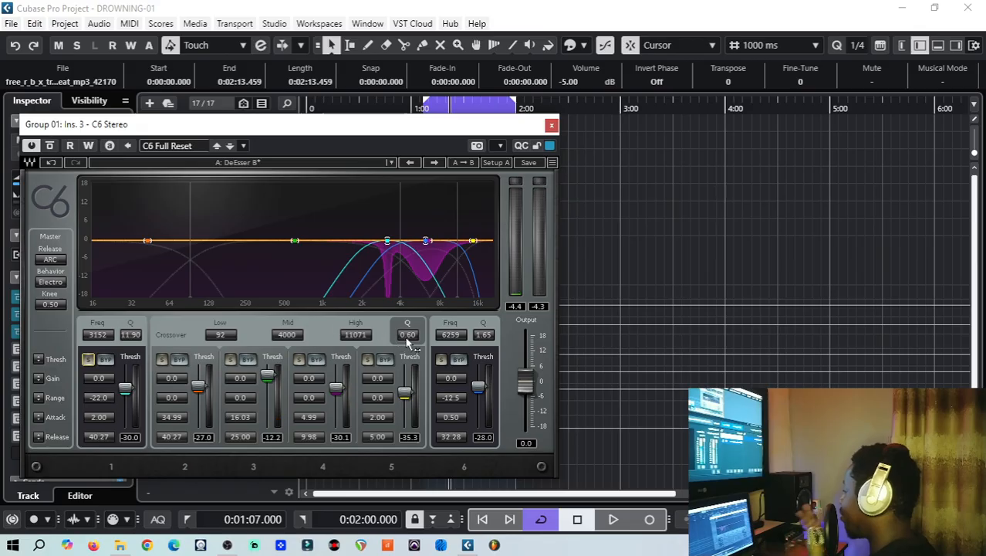
Step: Solo band 6 of the C6 at 6259 Hz, listen to it briefly, unsolo it, and close the plug-in
{"action": "left_click", "coordinate": [441, 361]}
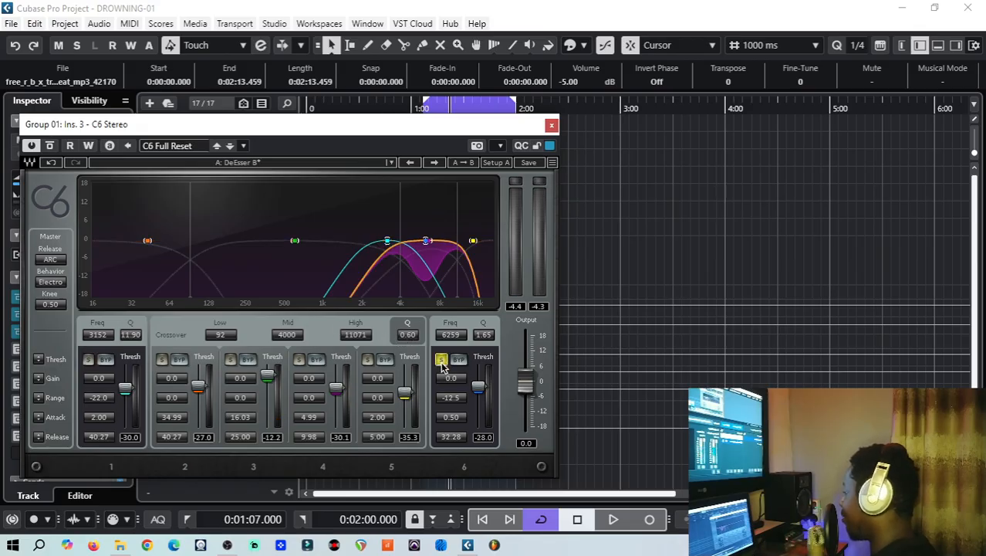
{"action": "left_click", "coordinate": [603, 518]}
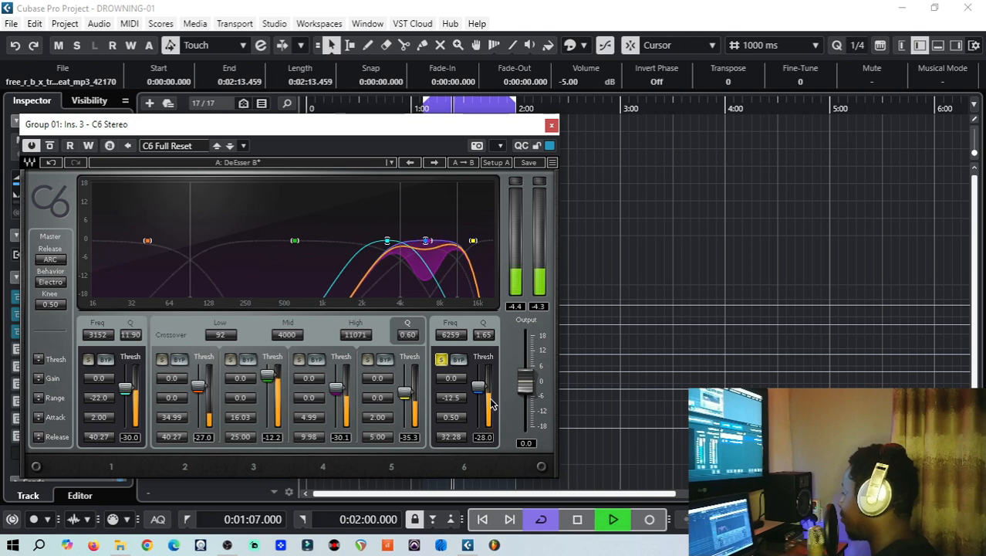
{"action": "key", "text": "space"}
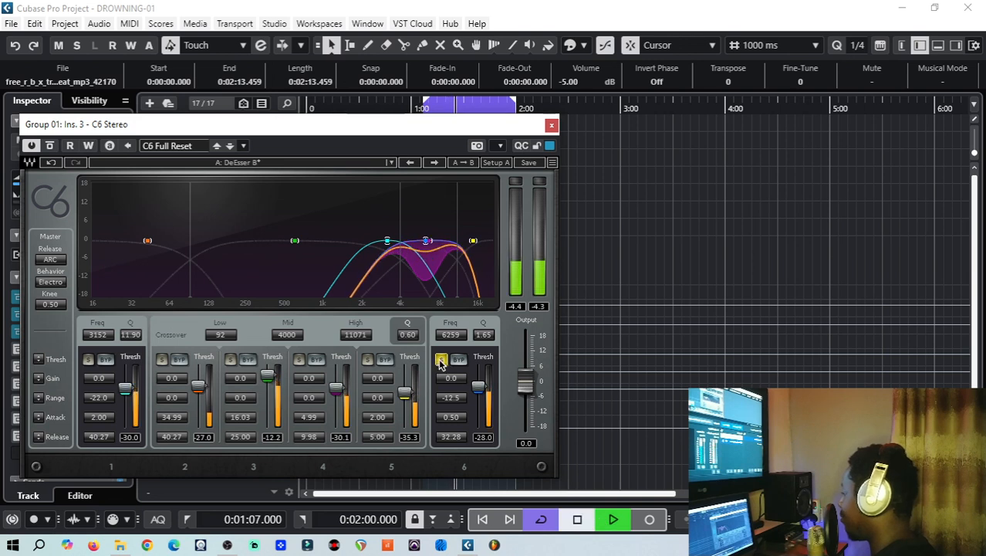
{"action": "left_click", "coordinate": [440, 361]}
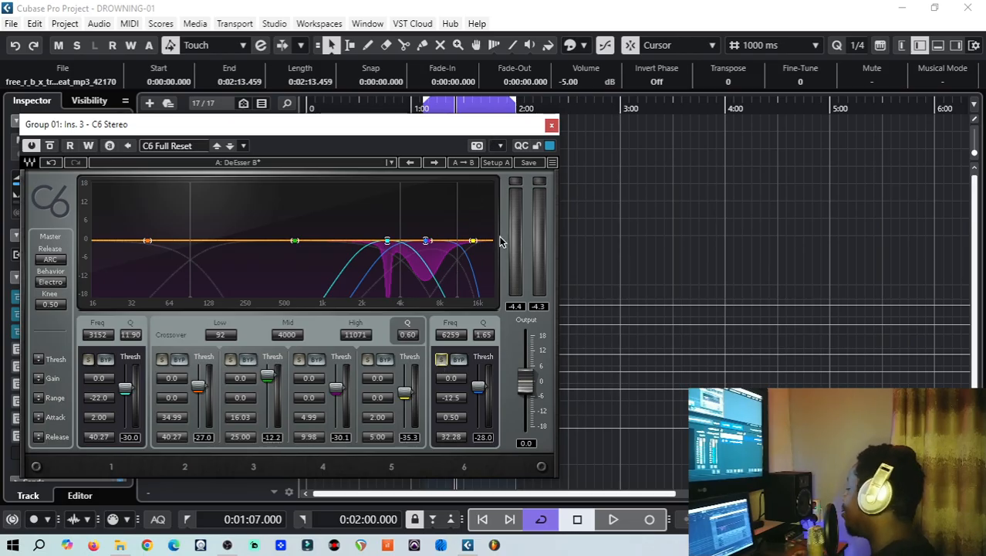
{"action": "left_click", "coordinate": [551, 125]}
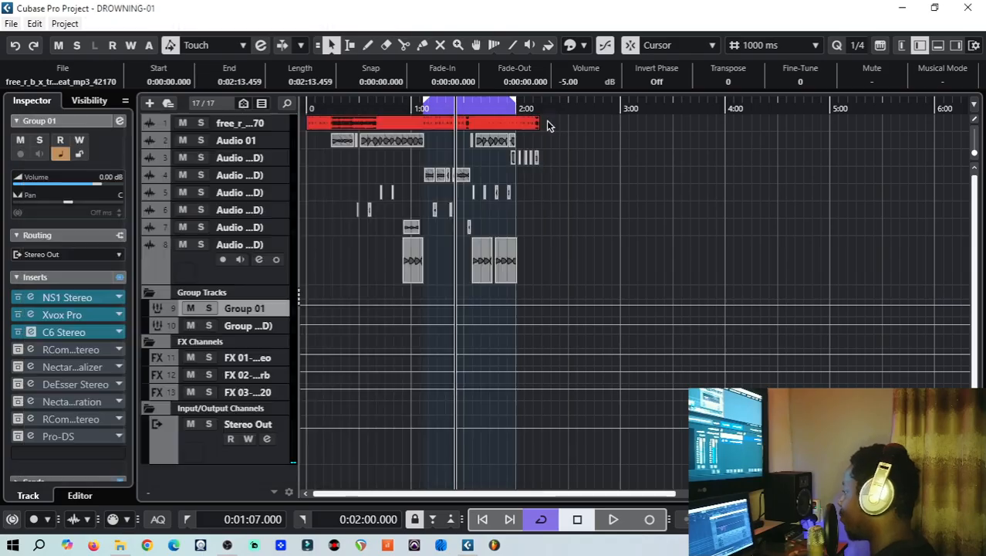
Step: Activate the first RCompressor Stereo insert on Group 01, review its Vocal 1 settings, and close the plug-in
{"action": "left_click", "coordinate": [454, 106]}
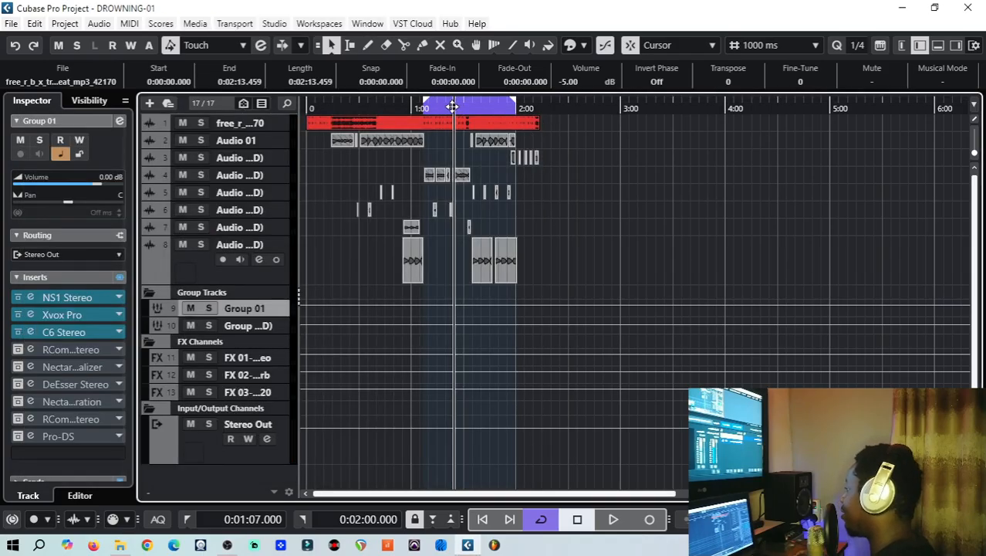
{"action": "left_click", "coordinate": [17, 351]}
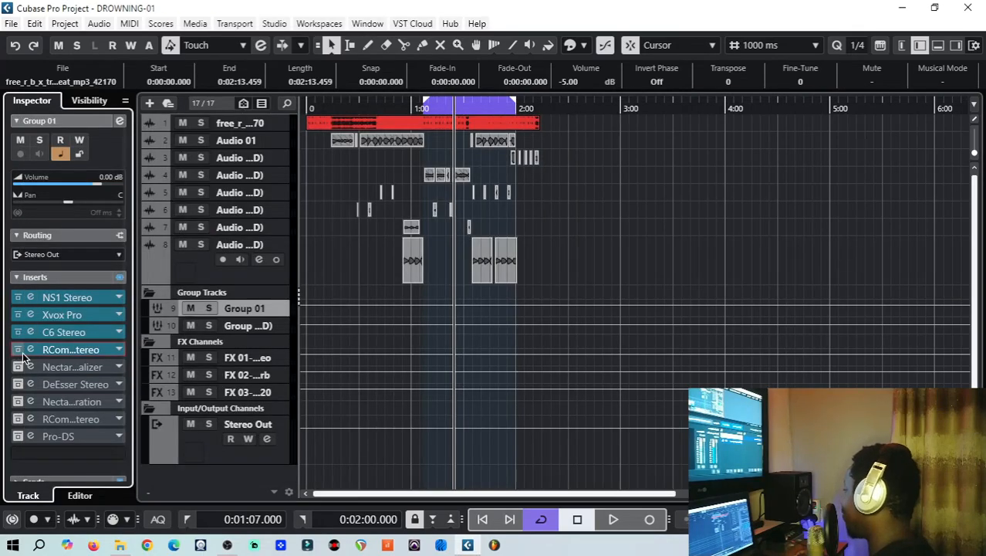
{"action": "left_click", "coordinate": [31, 350]}
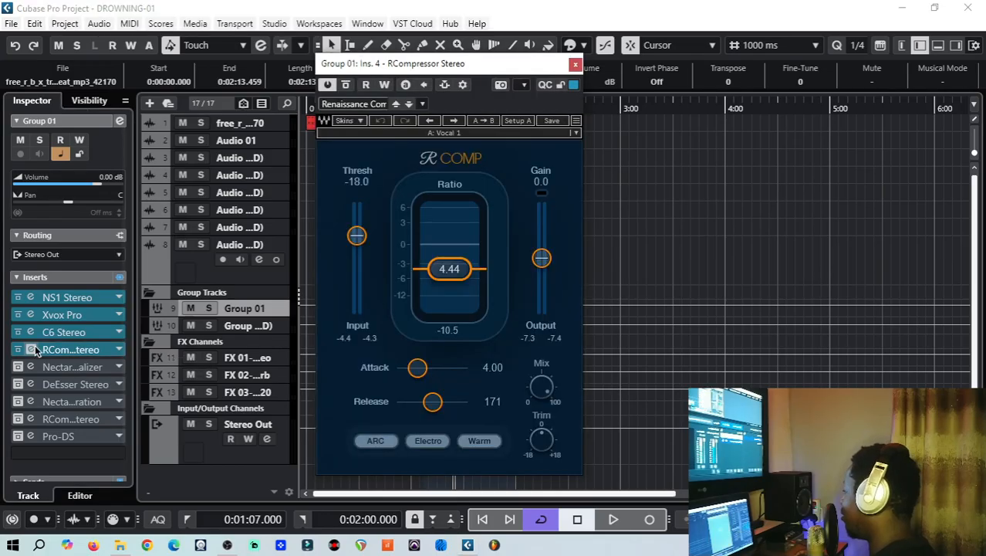
{"action": "left_click_drag", "start_coordinate": [475, 63], "coordinate": [352, 69]}
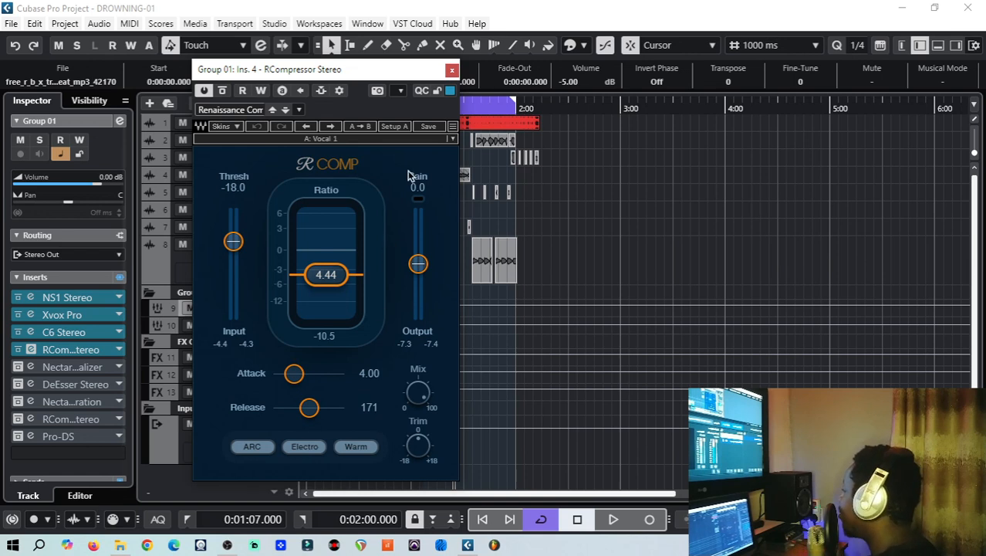
{"action": "left_click", "coordinate": [453, 72]}
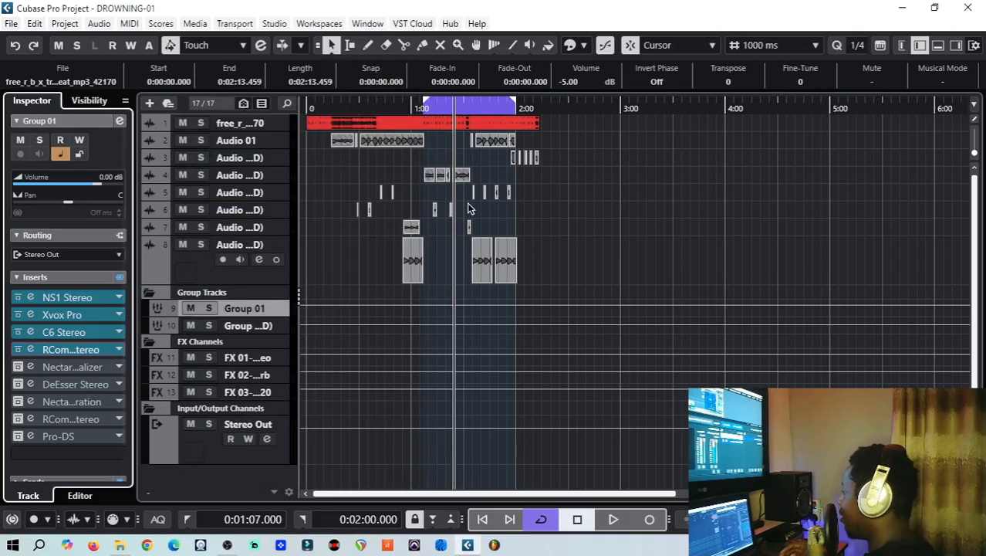
Step: Play the looped section while checking the RCompressor's gain reduction, stop playback, and close the plug-in
{"action": "left_click", "coordinate": [437, 128]}
{"action": "left_click", "coordinate": [613, 518]}
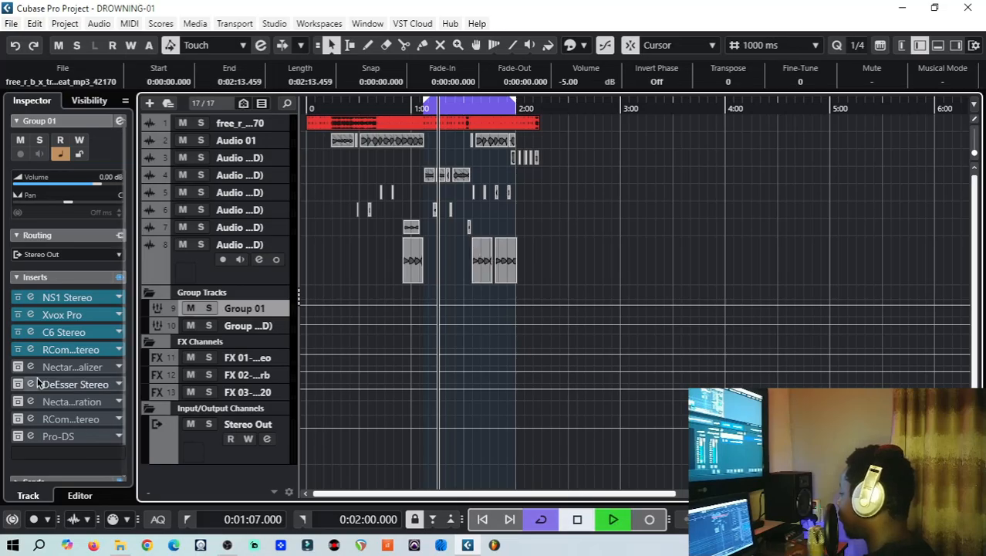
{"action": "left_click", "coordinate": [36, 347]}
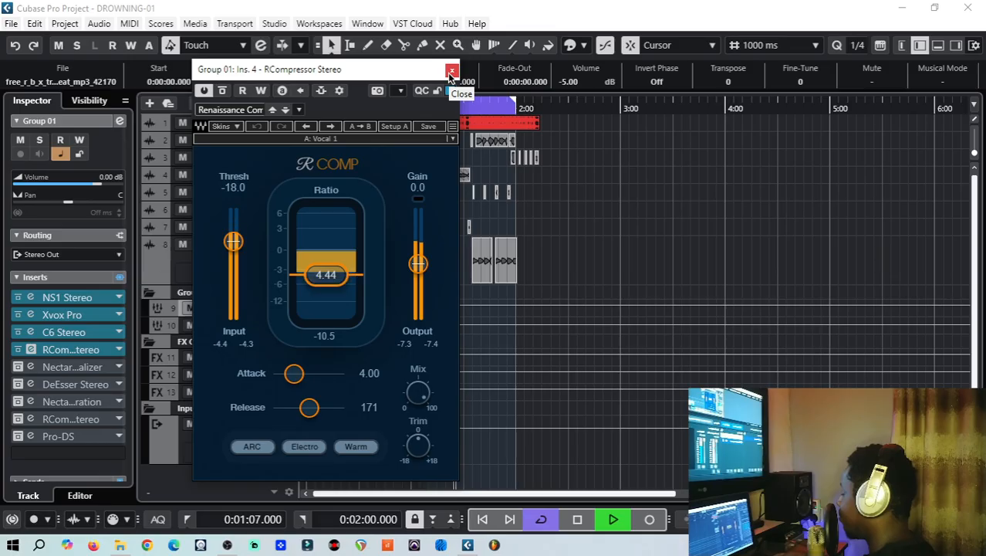
{"action": "key", "text": "space"}
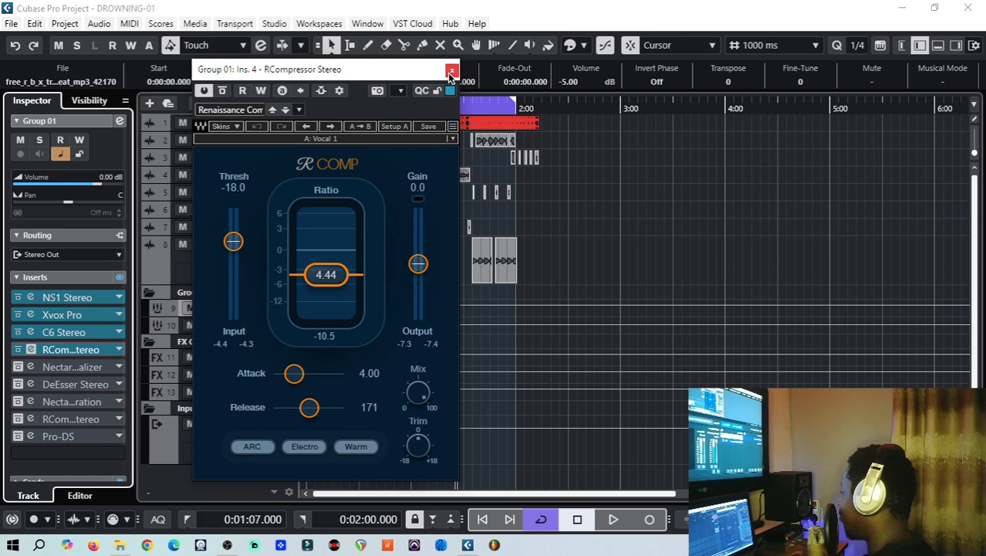
{"action": "left_click", "coordinate": [452, 71]}
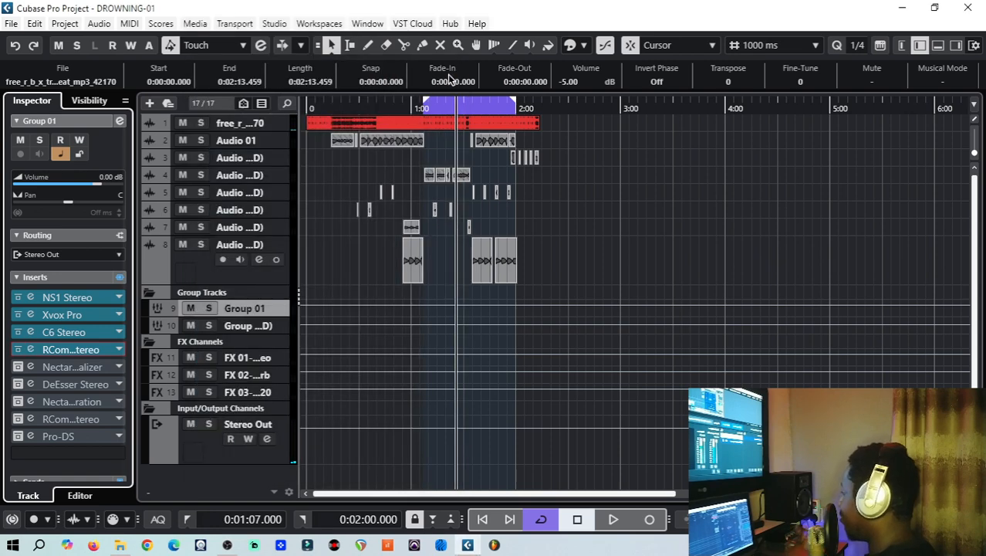
Step: Activate the Nectar 4 Equalizer insert on Group 01 and open it to review the Add Body EQ curve
{"action": "scroll", "coordinate": [442, 120], "scroll_direction": "down", "scroll_amount": 1}
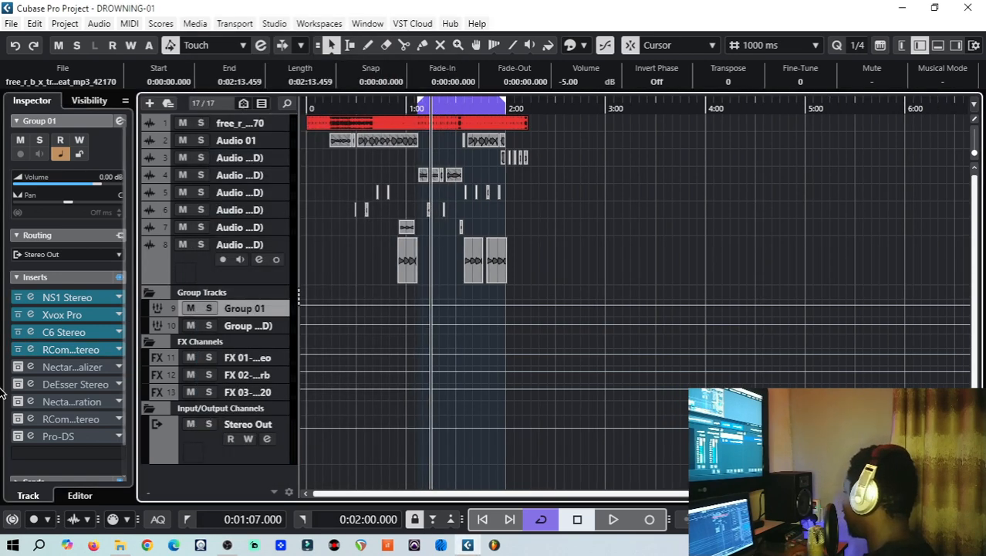
{"action": "left_click", "coordinate": [32, 368]}
{"action": "left_click", "coordinate": [34, 371]}
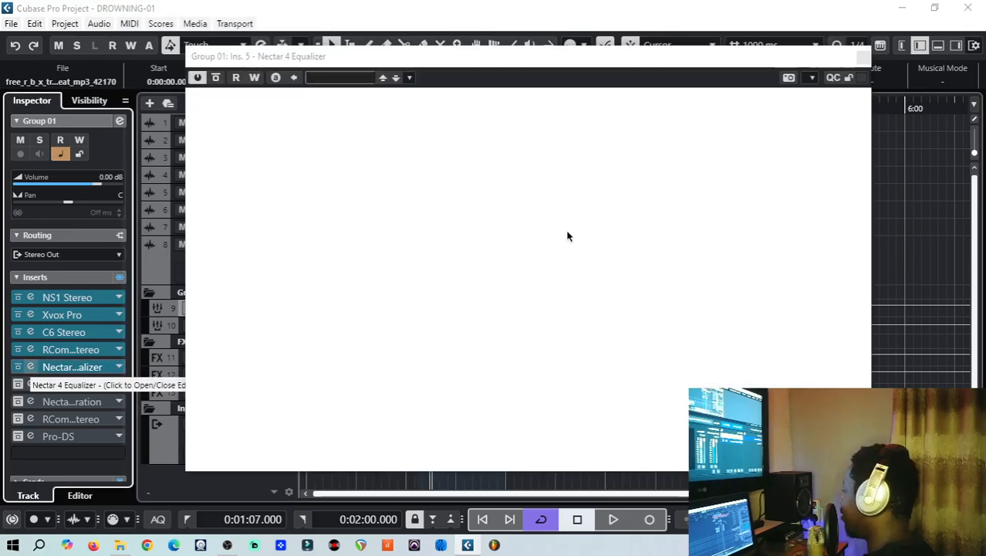
{"action": "left_click_drag", "start_coordinate": [492, 62], "coordinate": [397, 61]}
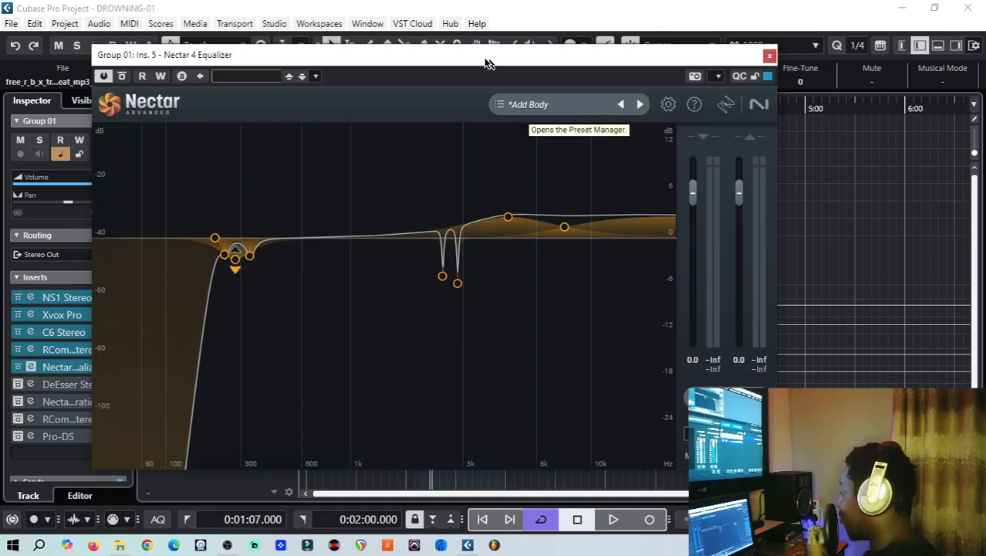
{"action": "left_click_drag", "start_coordinate": [488, 60], "coordinate": [427, 55]}
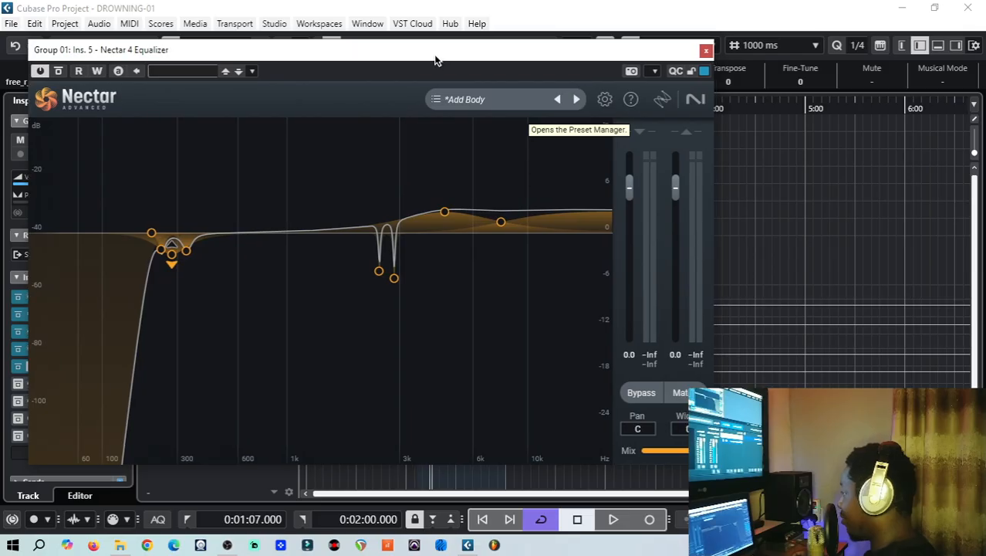
Step: Play the loop while watching the Nectar 4 Equalizer's spectrum, close the plug-in, and briefly play the section again
{"action": "left_click", "coordinate": [613, 522]}
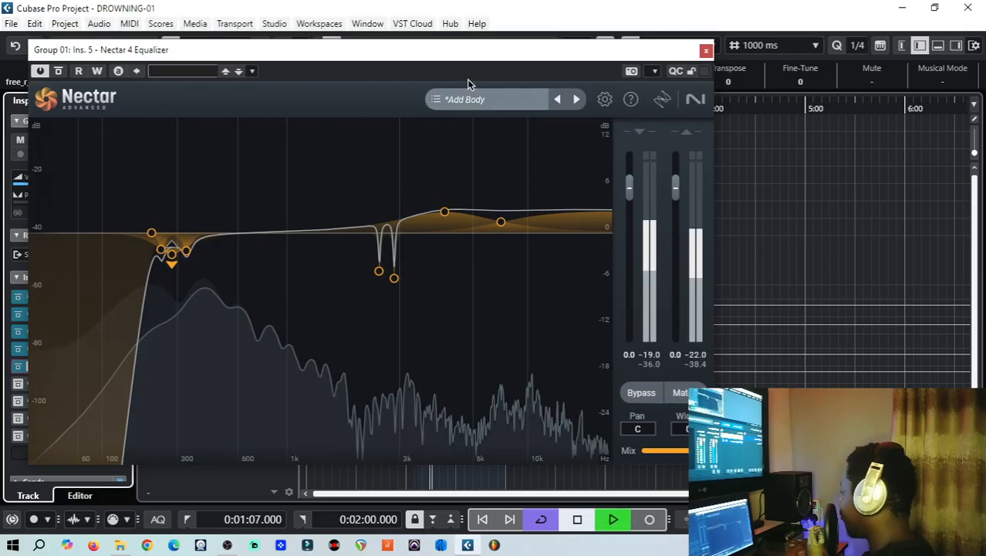
{"action": "mouse_move", "coordinate": [422, 56]}
{"action": "left_mouse_down"}
{"action": "mouse_move", "coordinate": [485, 68]}
{"action": "mouse_move", "coordinate": [441, 58]}
{"action": "left_mouse_up"}
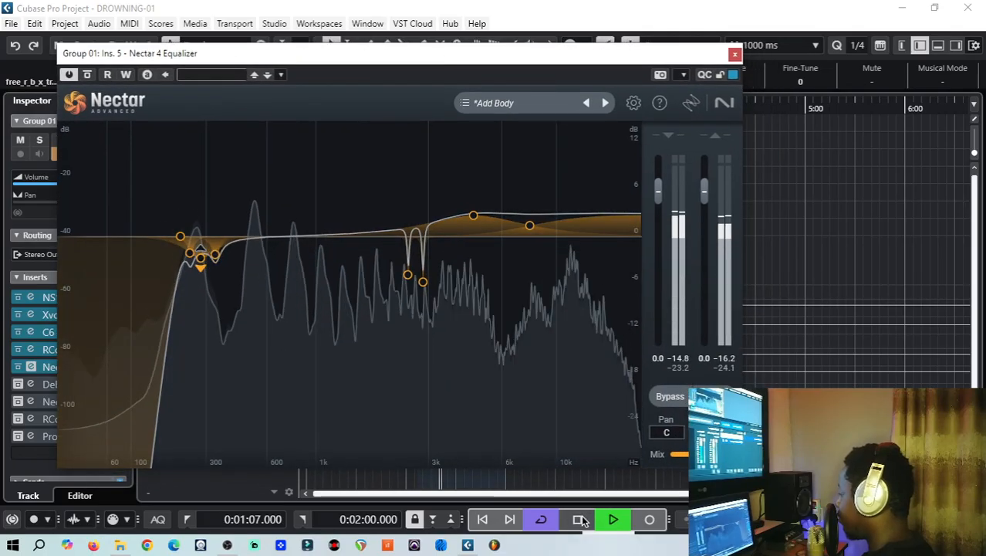
{"action": "left_click", "coordinate": [583, 522]}
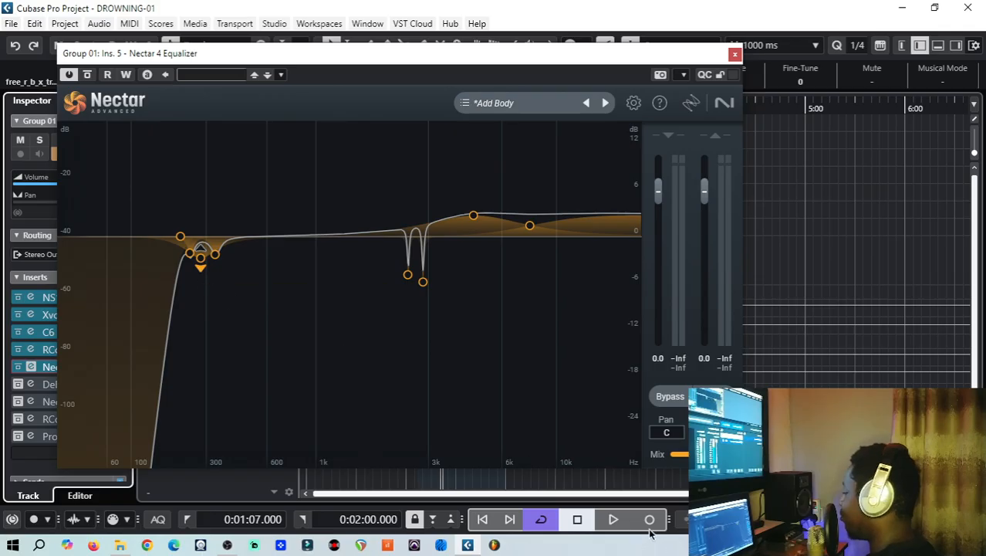
{"action": "left_click", "coordinate": [736, 54]}
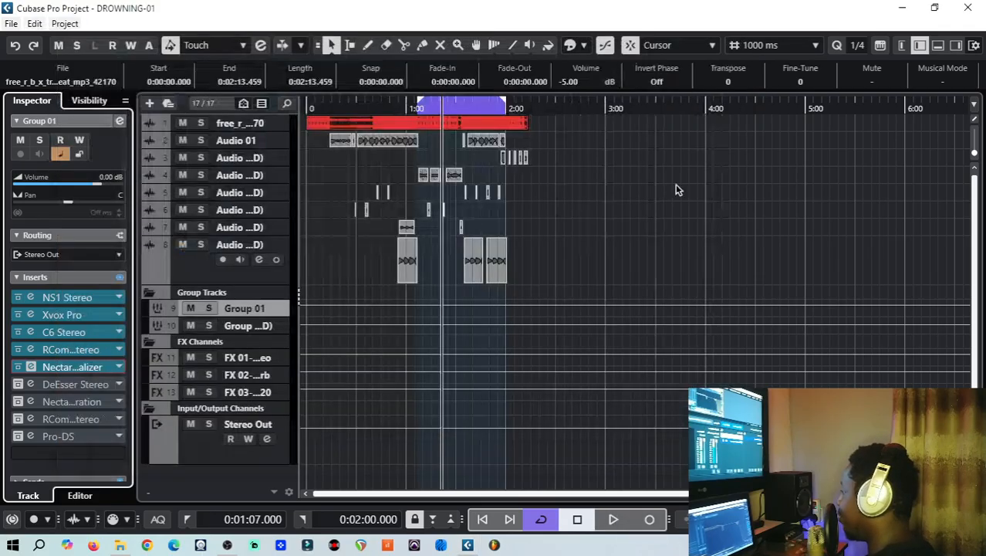
{"action": "left_click", "coordinate": [613, 517]}
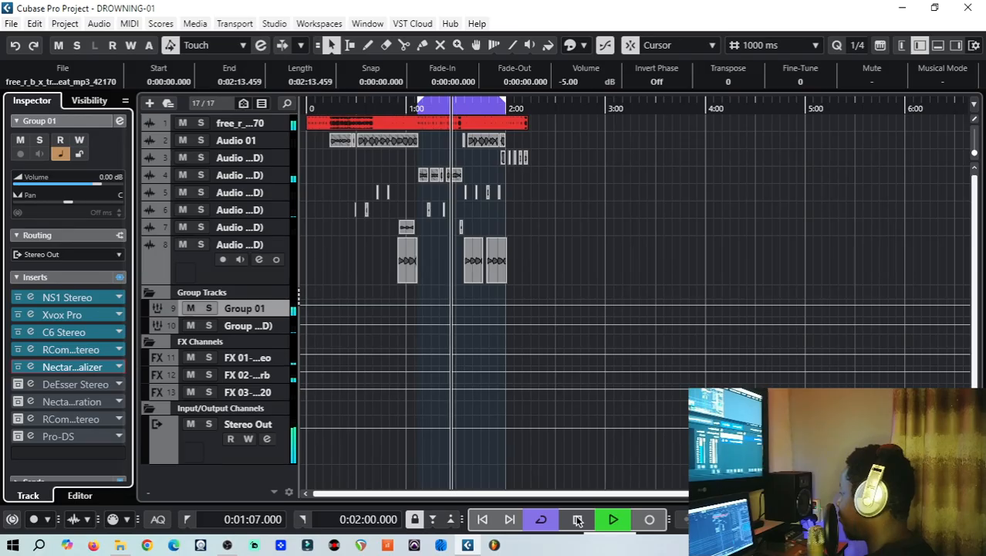
{"action": "left_click", "coordinate": [577, 520]}
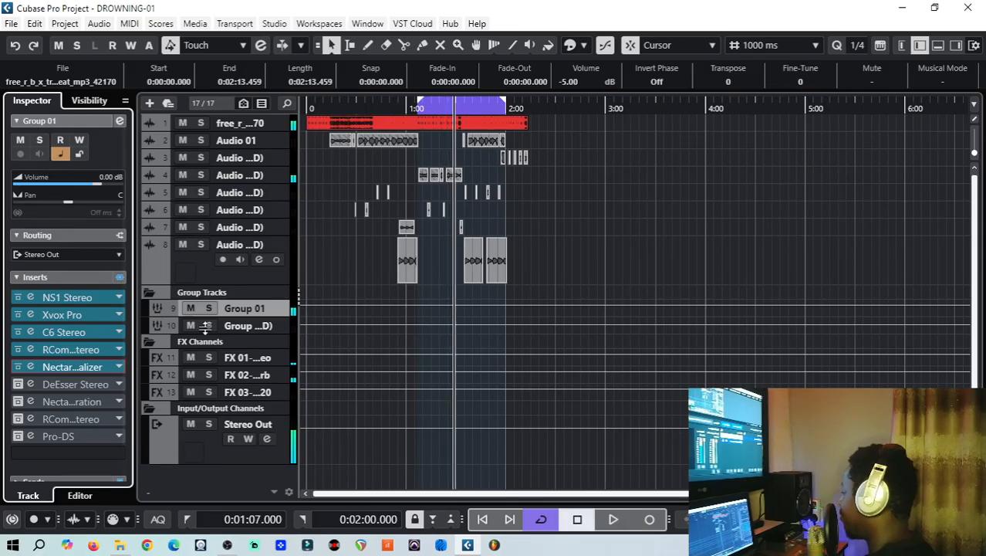
Step: Activate the DeEsser Stereo insert on Group 01 and open its settings
{"action": "left_click", "coordinate": [20, 385]}
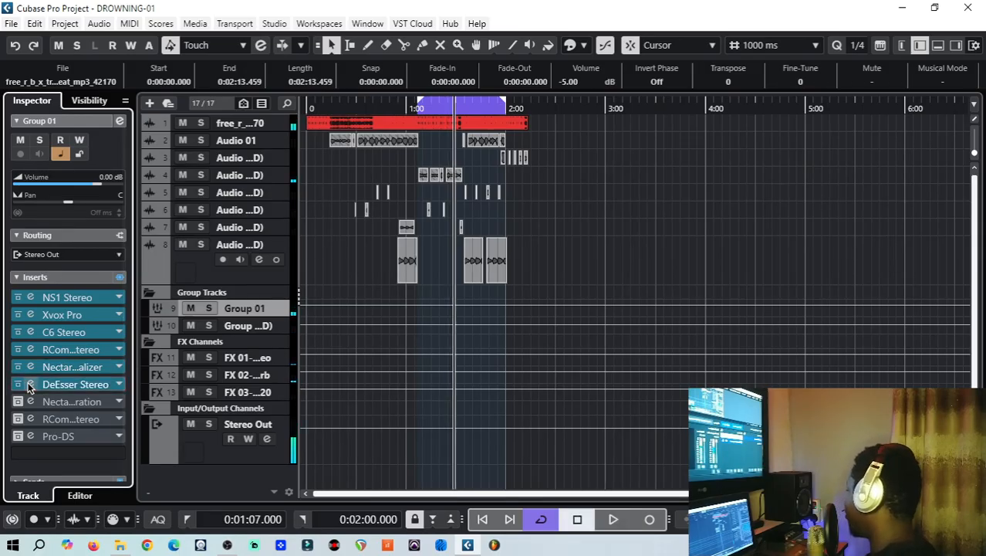
{"action": "left_click", "coordinate": [30, 385]}
{"action": "left_click_drag", "start_coordinate": [173, 174], "coordinate": [228, 172]}
Step: Play the looped section from inside the loop, switch the DeEsser's monitor to the side-chain signal and back to audio, and stop playback
{"action": "left_click", "coordinate": [445, 107]}
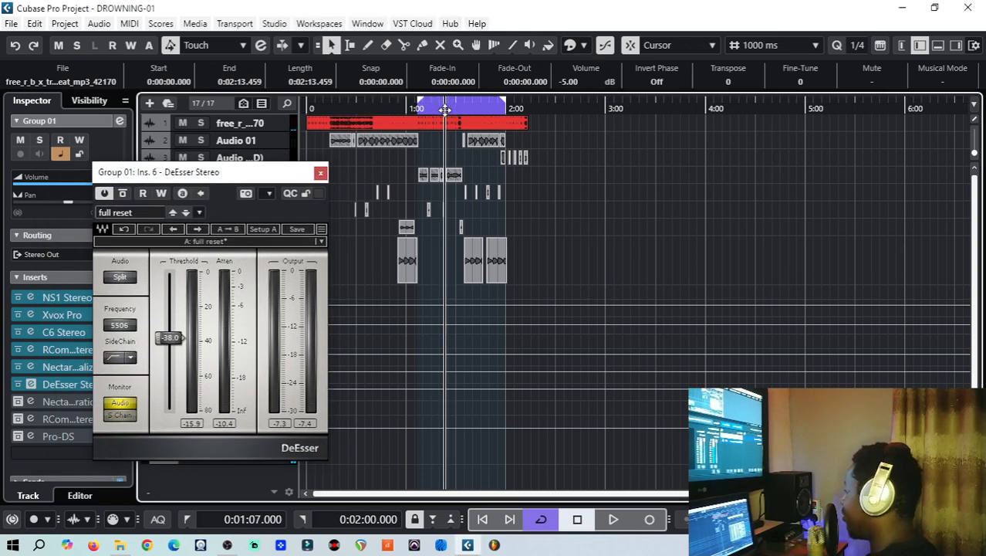
{"action": "key", "text": "space"}
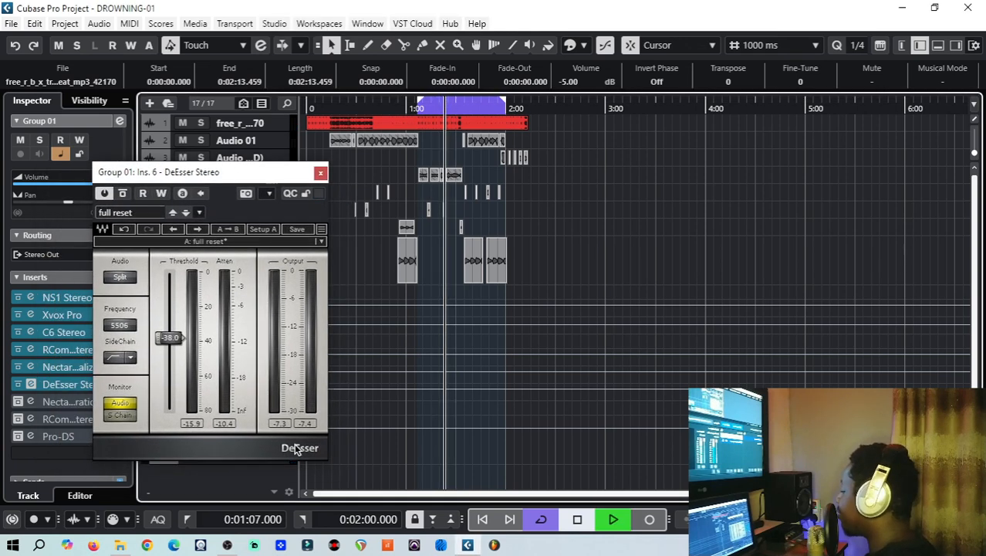
{"action": "left_click", "coordinate": [121, 405]}
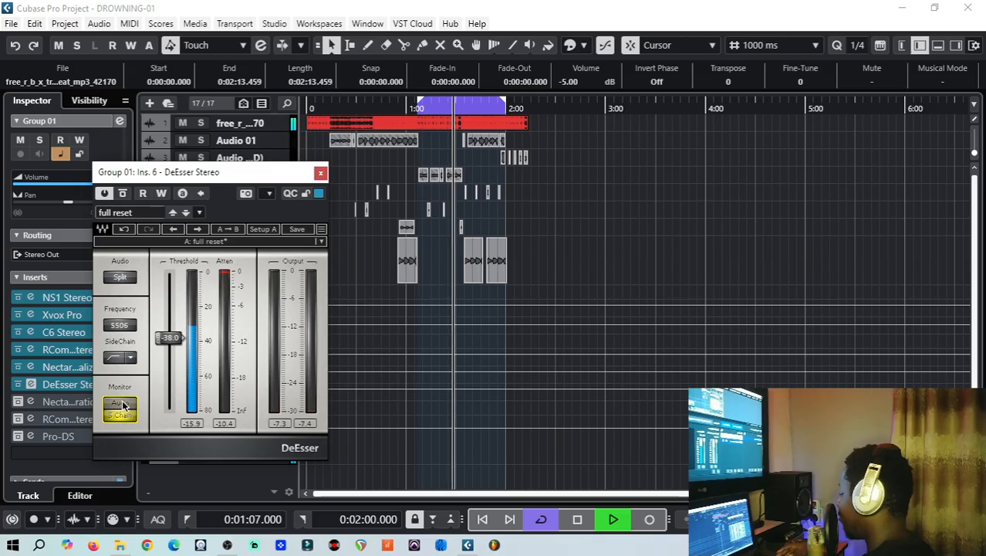
{"action": "key", "text": "space"}
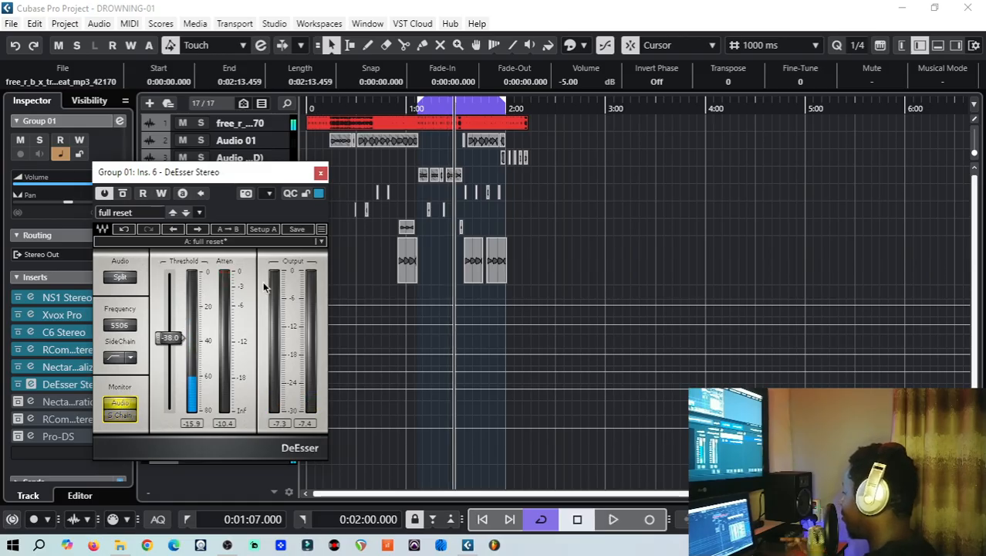
Step: Move the playhead back within the loop, close the DeEsser, and listen to the section before stopping playback
{"action": "left_click", "coordinate": [450, 105]}
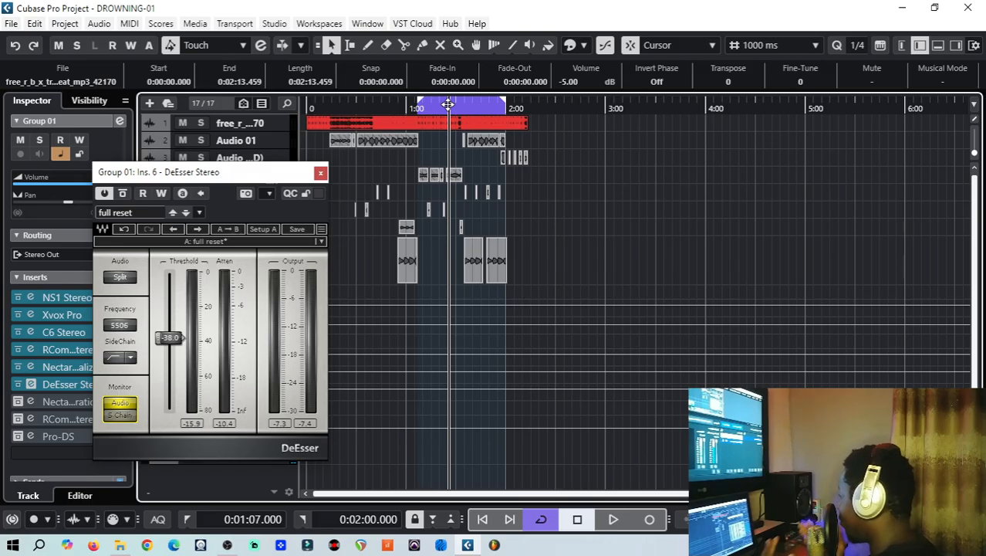
{"action": "left_click", "coordinate": [320, 174]}
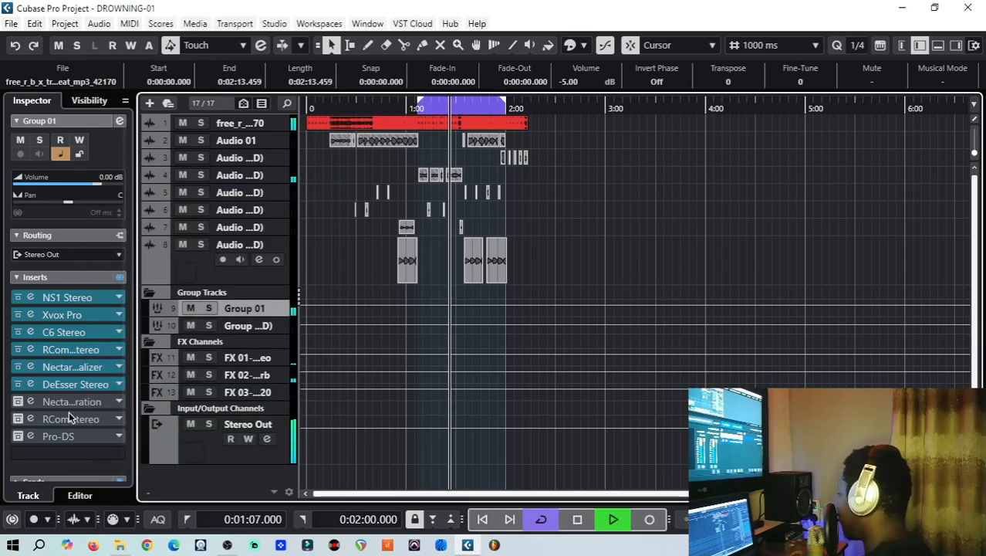
{"action": "left_click", "coordinate": [576, 520]}
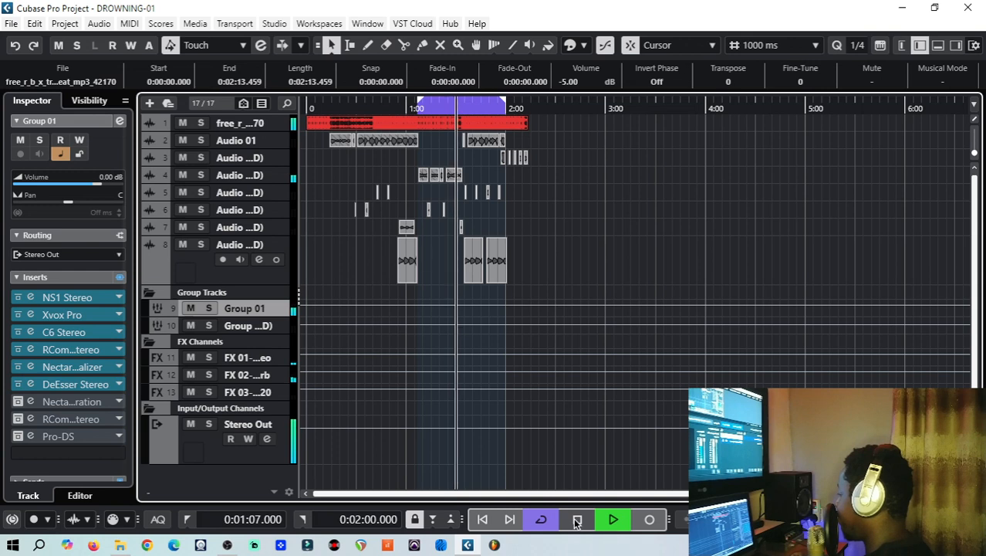
Step: Activate the Nectar 4 Saturation insert on Group 01, open it, and check its Pop Warmth preset in the preset list
{"action": "left_click", "coordinate": [30, 402]}
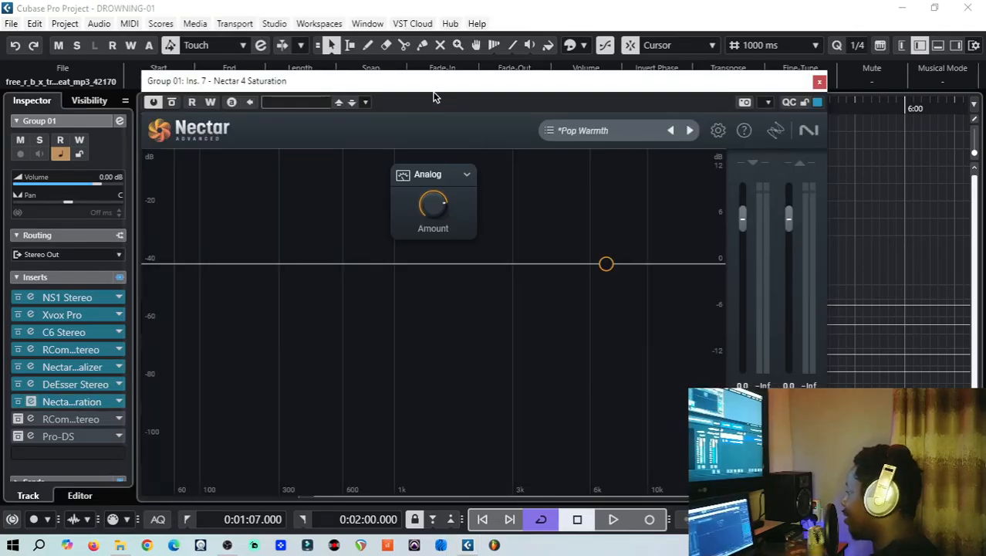
{"action": "left_click_drag", "start_coordinate": [433, 97], "coordinate": [312, 88]}
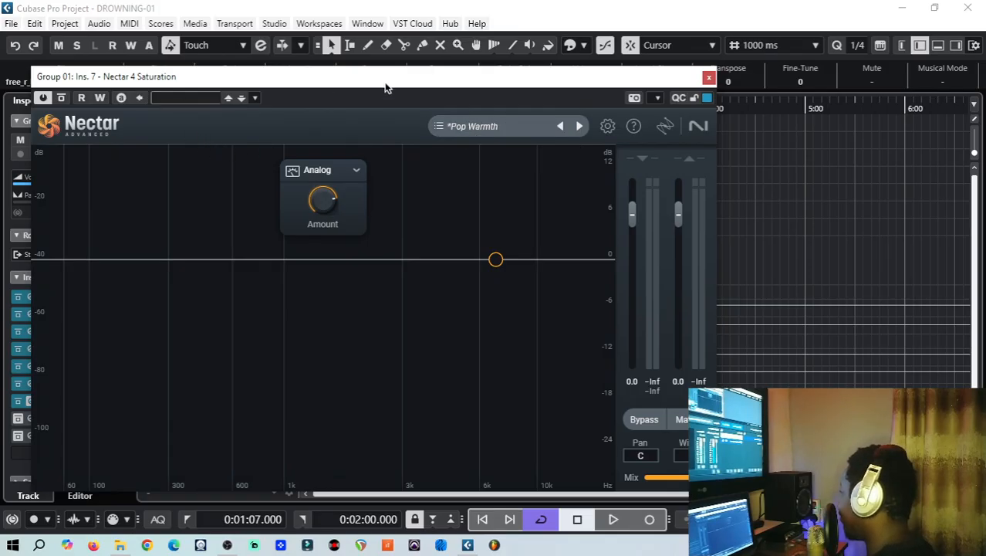
{"action": "left_click", "coordinate": [467, 128]}
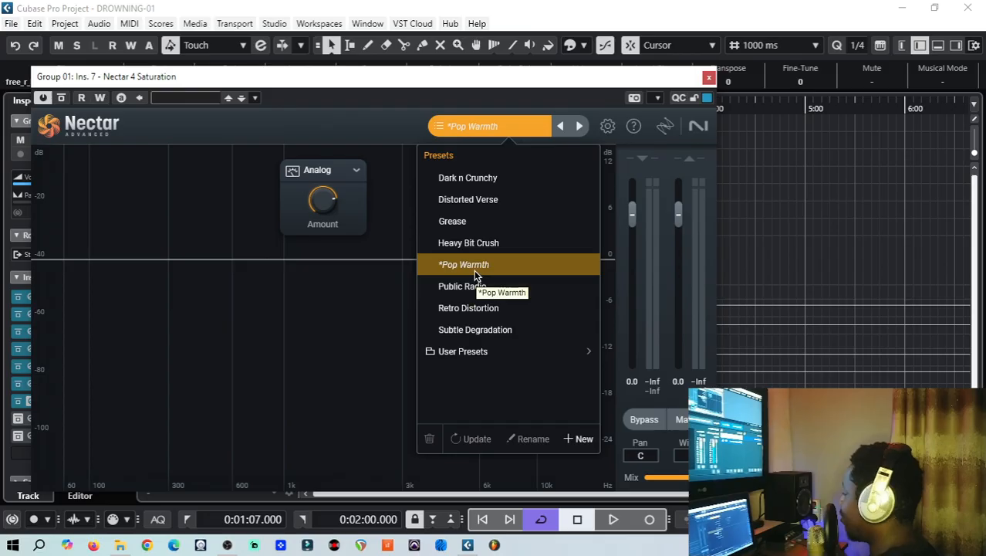
{"action": "left_click", "coordinate": [463, 125]}
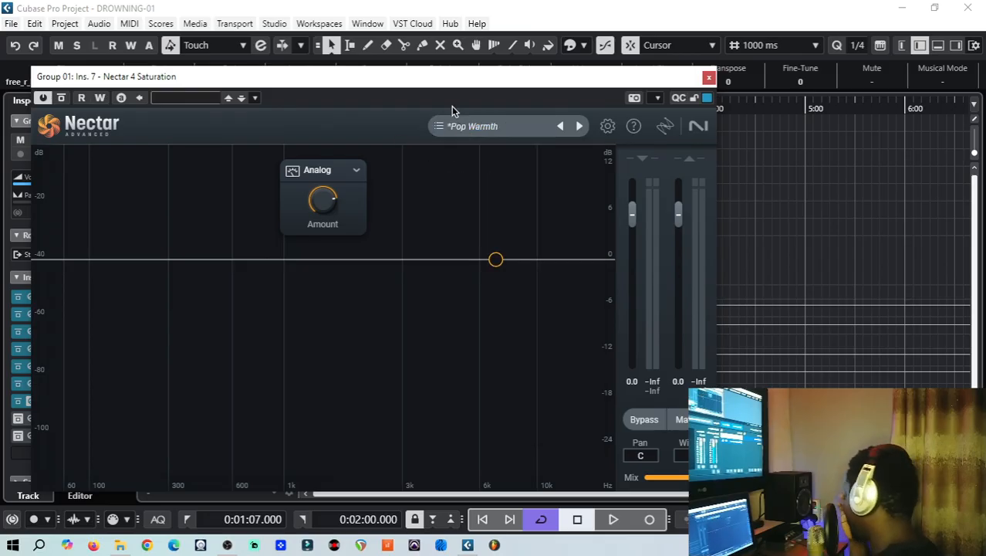
Step: Move the playhead back inside the loop and play the section with the Nectar 4 Saturation window in view
{"action": "left_click_drag", "start_coordinate": [571, 83], "coordinate": [542, 160]}
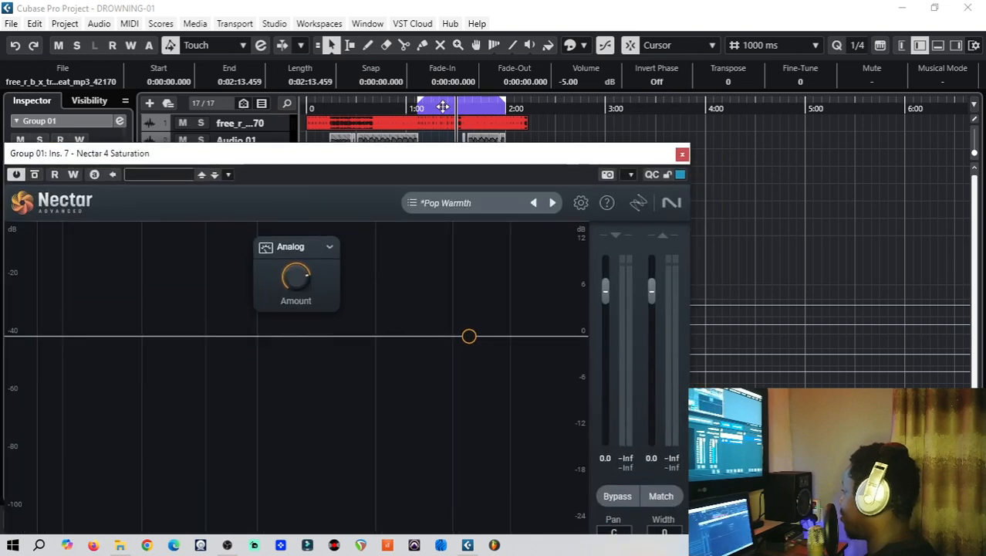
{"action": "left_click_drag", "start_coordinate": [475, 166], "coordinate": [463, 60]}
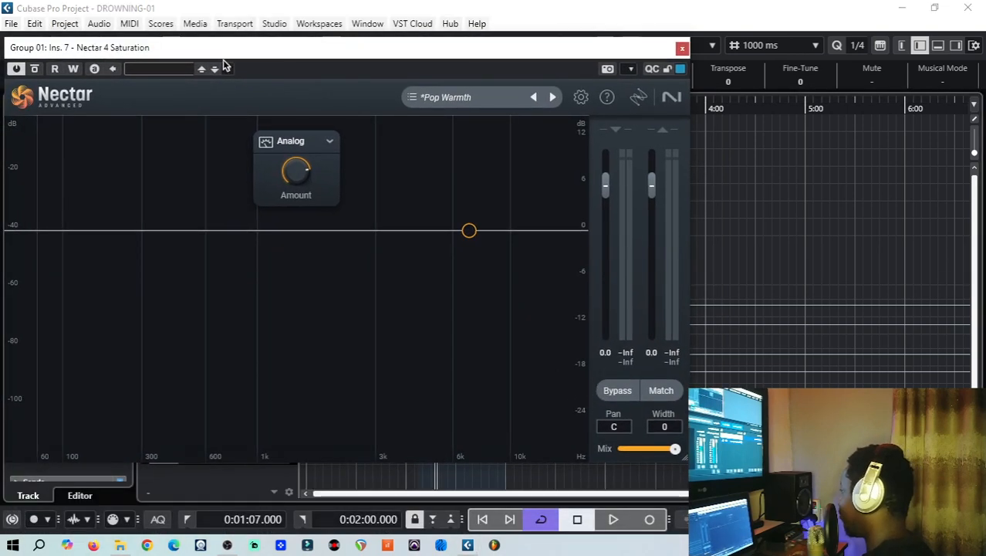
{"action": "left_click_drag", "start_coordinate": [223, 57], "coordinate": [249, 89]}
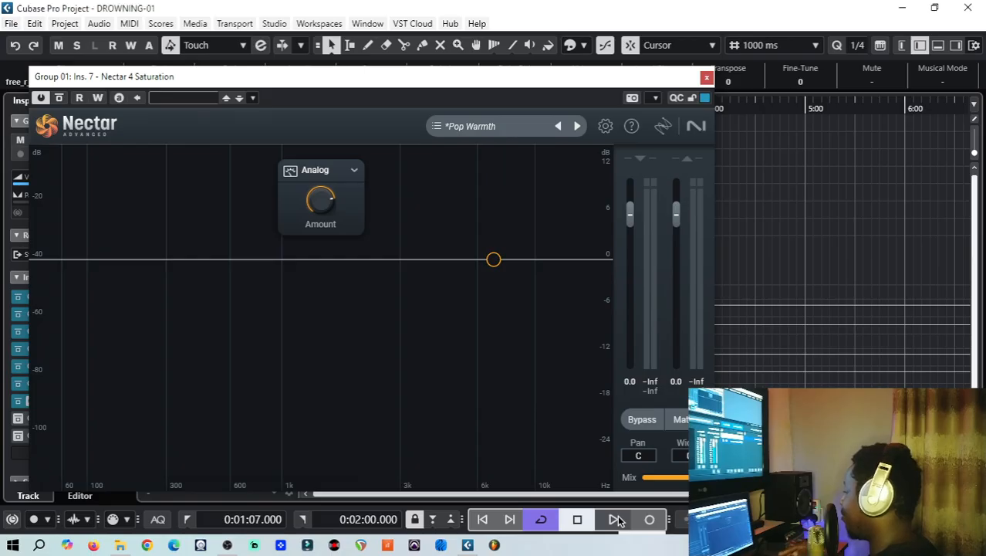
{"action": "left_click", "coordinate": [615, 519]}
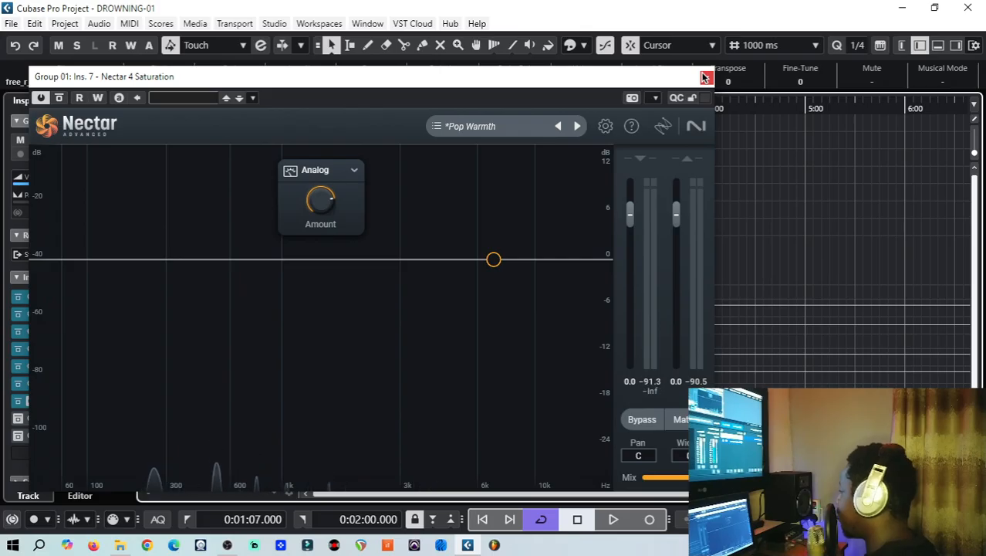
Step: Reposition the playhead within the loop and briefly replay the section to hear the Nectar 4 Saturation effect
{"action": "left_click_drag", "start_coordinate": [570, 82], "coordinate": [568, 195]}
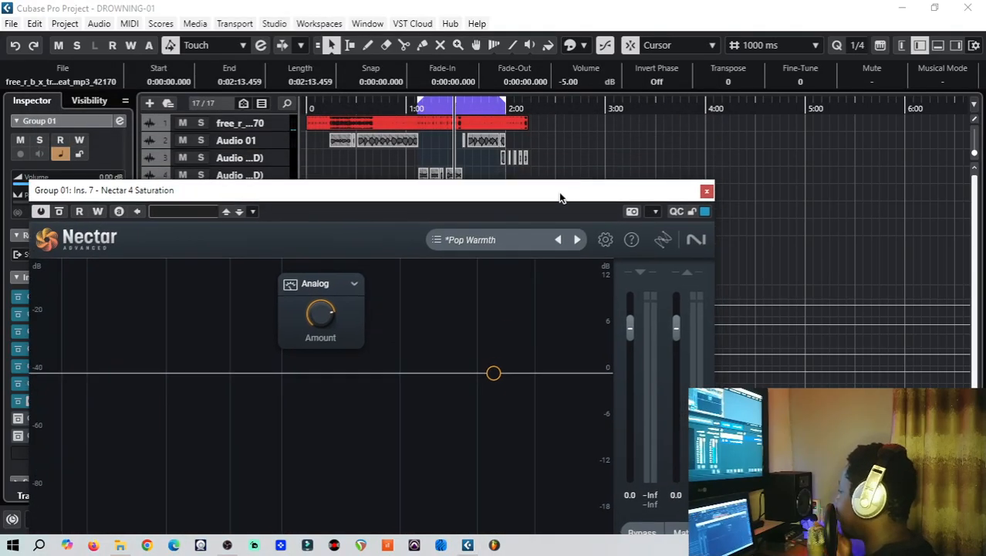
{"action": "left_click", "coordinate": [444, 105]}
{"action": "left_click", "coordinate": [449, 113]}
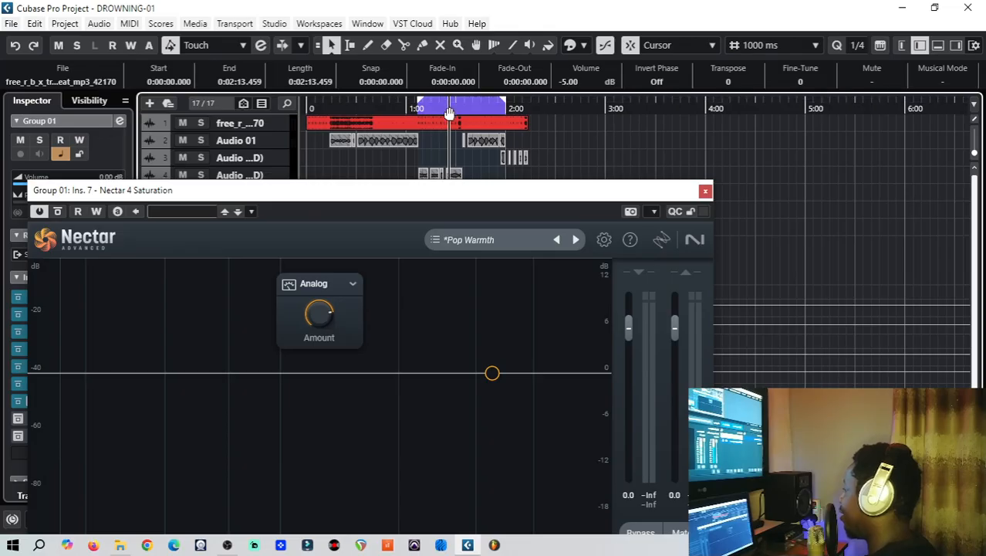
{"action": "left_click_drag", "start_coordinate": [494, 191], "coordinate": [492, 67]}
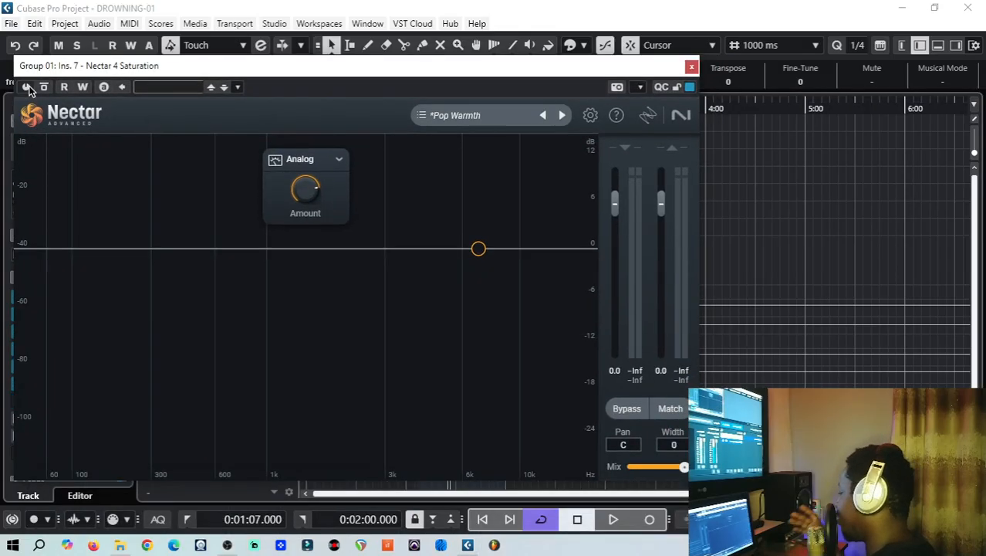
{"action": "key", "text": "space"}
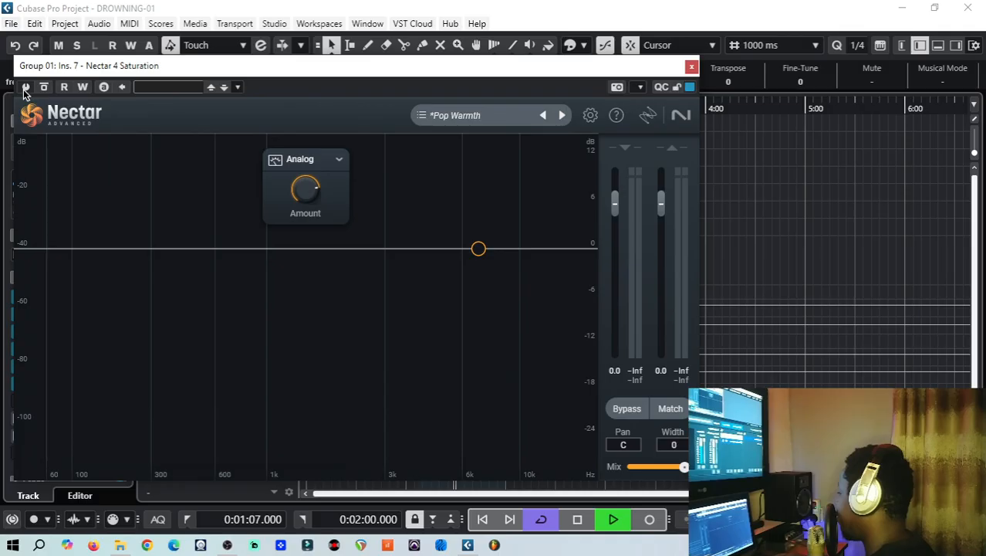
{"action": "key", "text": "space"}
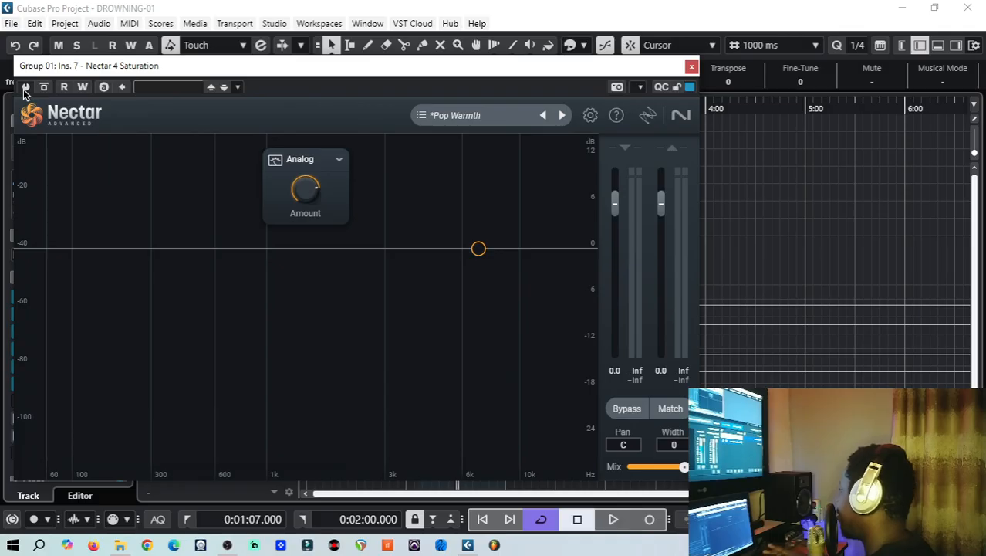
Step: Restart the loop from an earlier point while watching Nectar 4 Saturation's spectrum and meters, stop playback, and close the plug-in
{"action": "left_click_drag", "start_coordinate": [341, 71], "coordinate": [348, 134]}
{"action": "left_click_drag", "start_coordinate": [518, 139], "coordinate": [524, 189]}
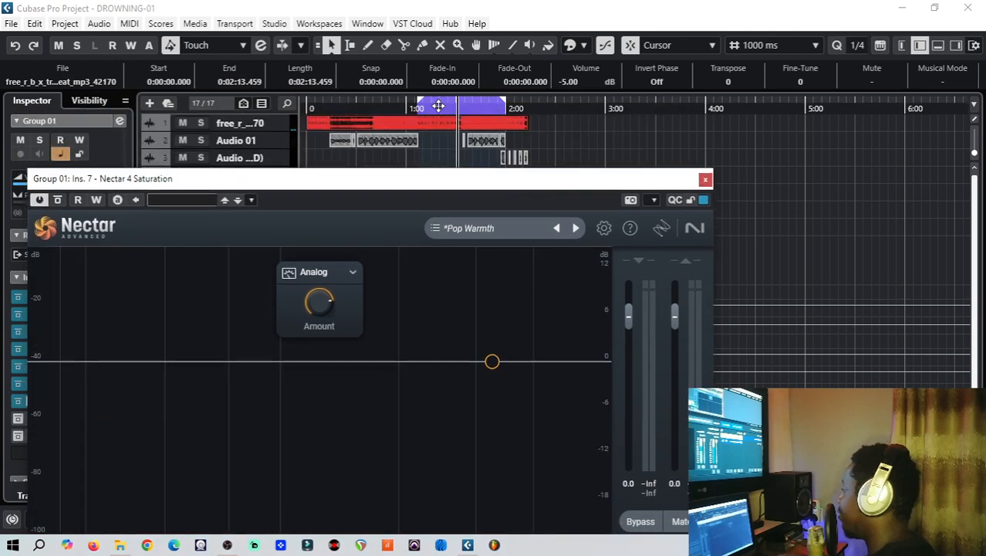
{"action": "left_click_drag", "start_coordinate": [415, 111], "coordinate": [428, 61]}
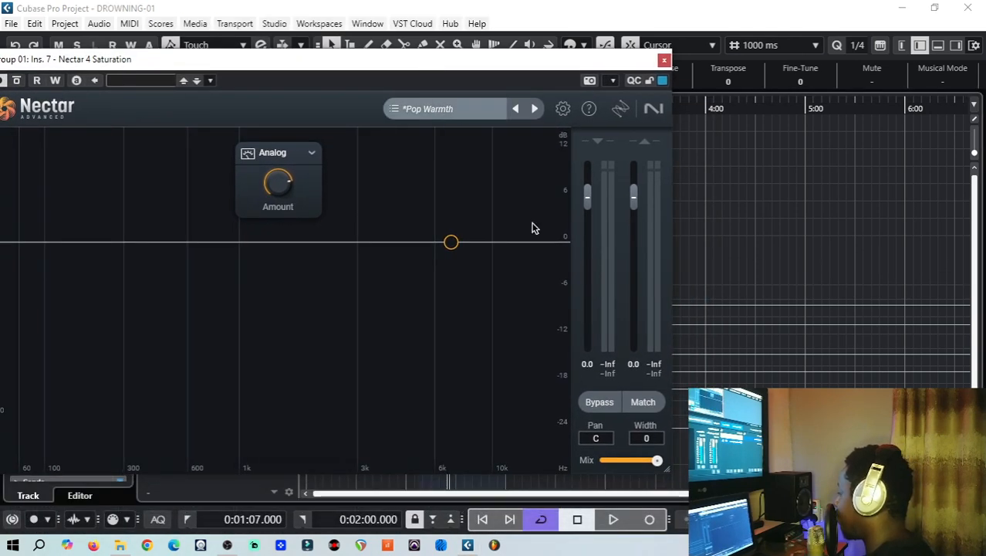
{"action": "left_click", "coordinate": [613, 519]}
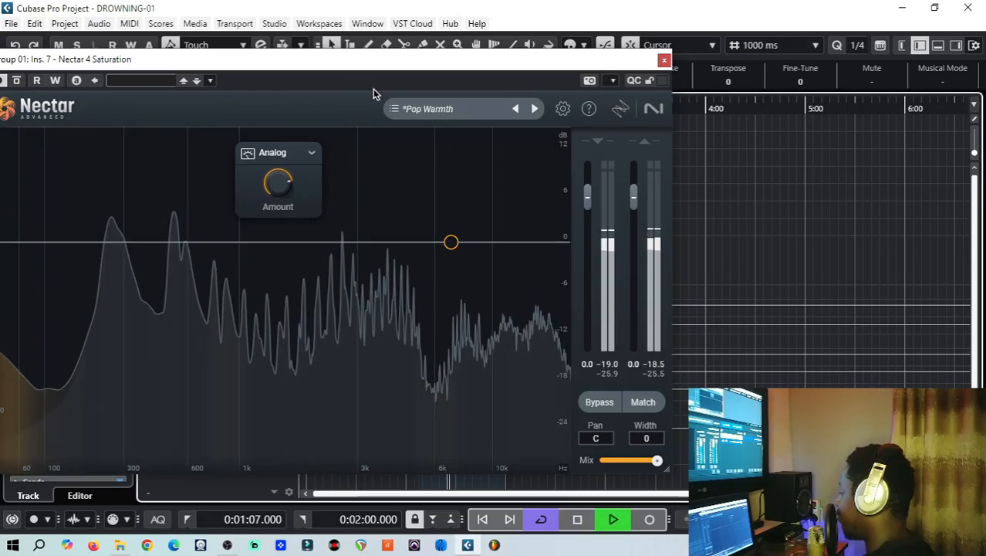
{"action": "left_click_drag", "start_coordinate": [345, 66], "coordinate": [409, 76]}
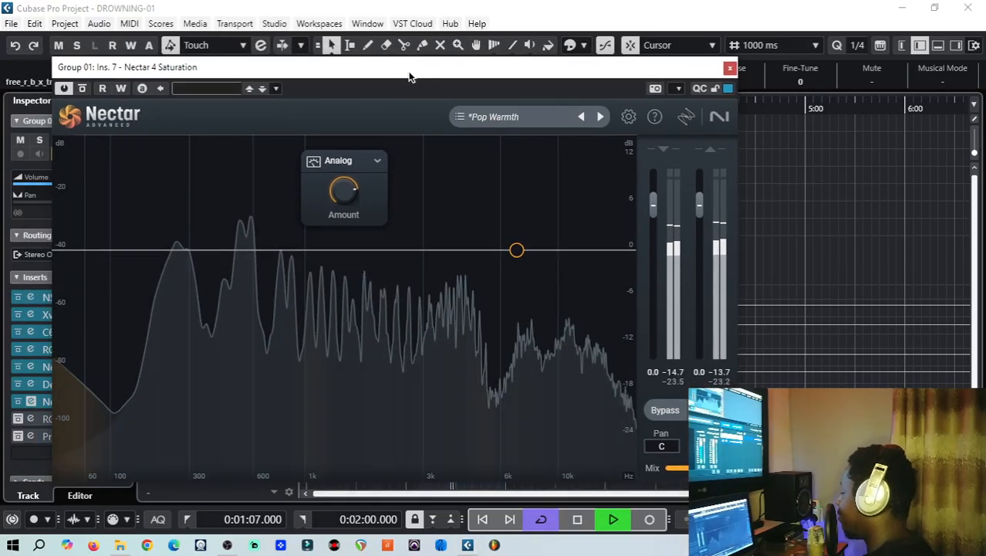
{"action": "left_click", "coordinate": [576, 516]}
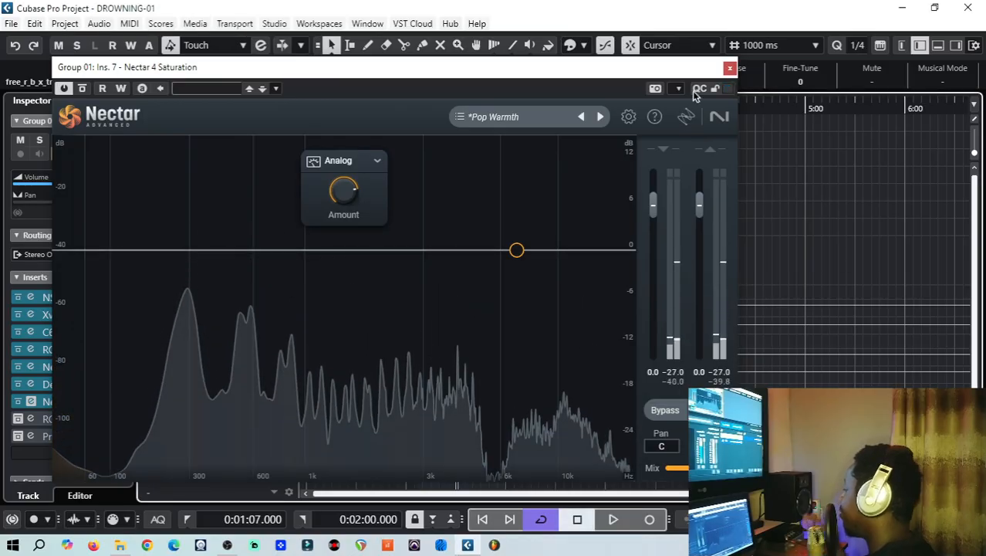
{"action": "left_click", "coordinate": [730, 67]}
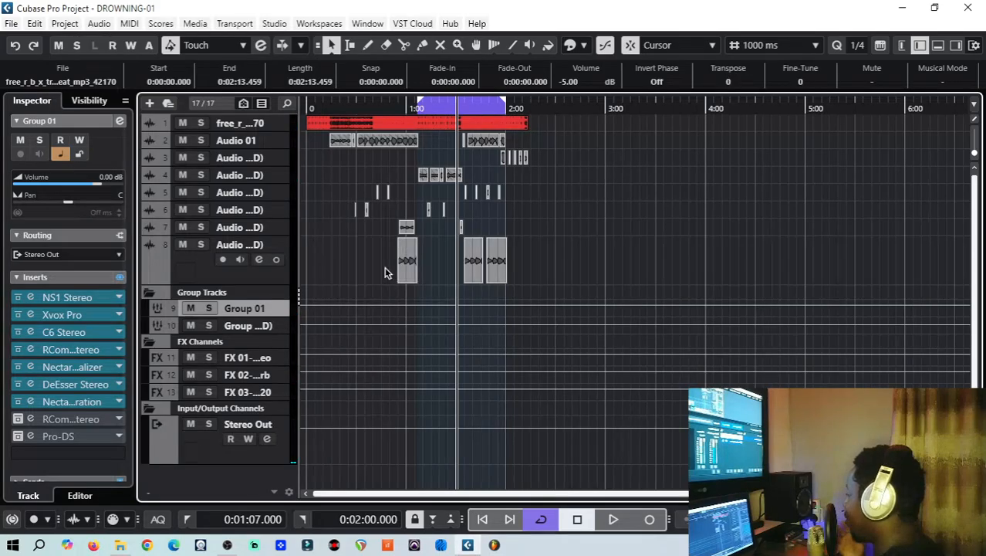
Step: Activate the second RCompressor Stereo insert on Group 01, in slot 8, and open its settings with the loop range left visible
{"action": "left_click", "coordinate": [17, 420]}
{"action": "left_click", "coordinate": [31, 419]}
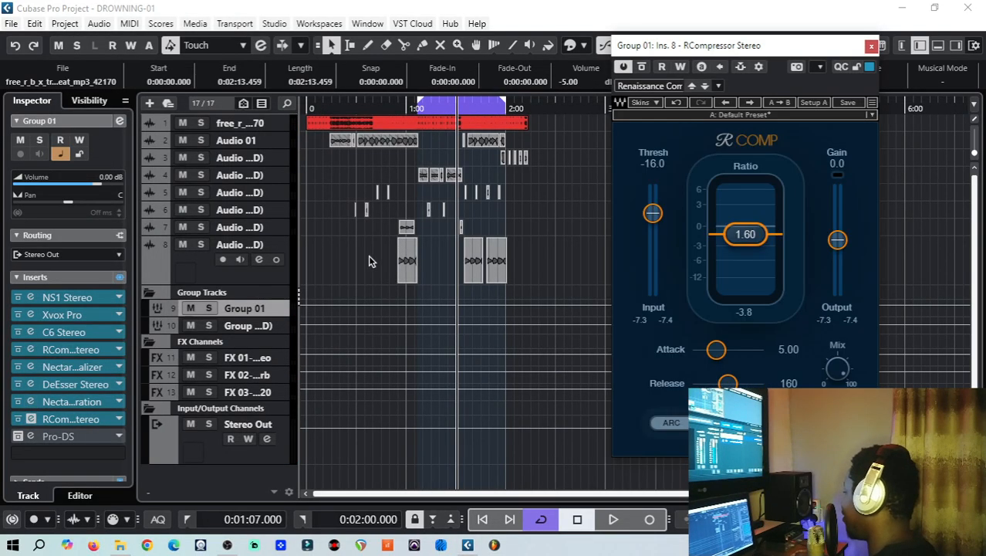
{"action": "left_click_drag", "start_coordinate": [669, 45], "coordinate": [241, 94]}
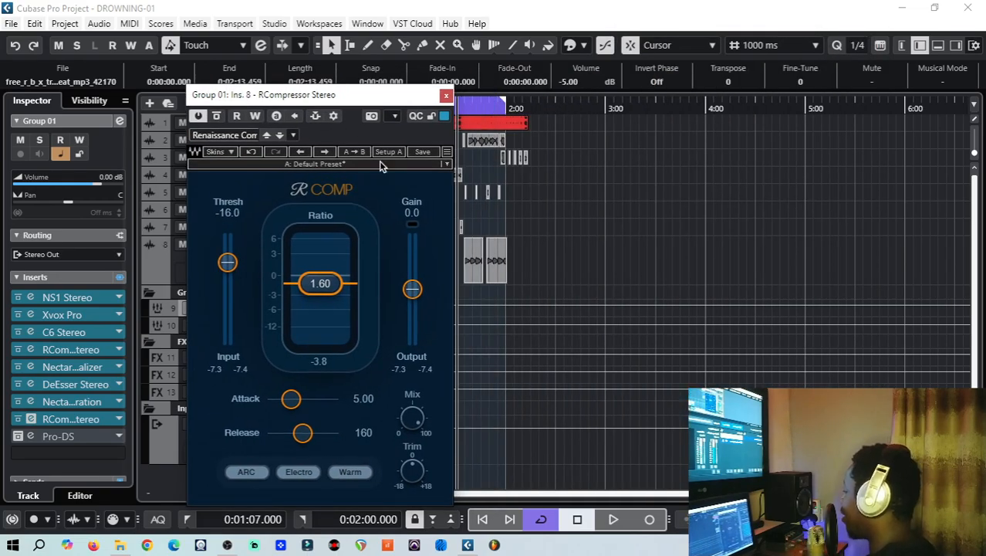
{"action": "left_click_drag", "start_coordinate": [309, 96], "coordinate": [257, 59]}
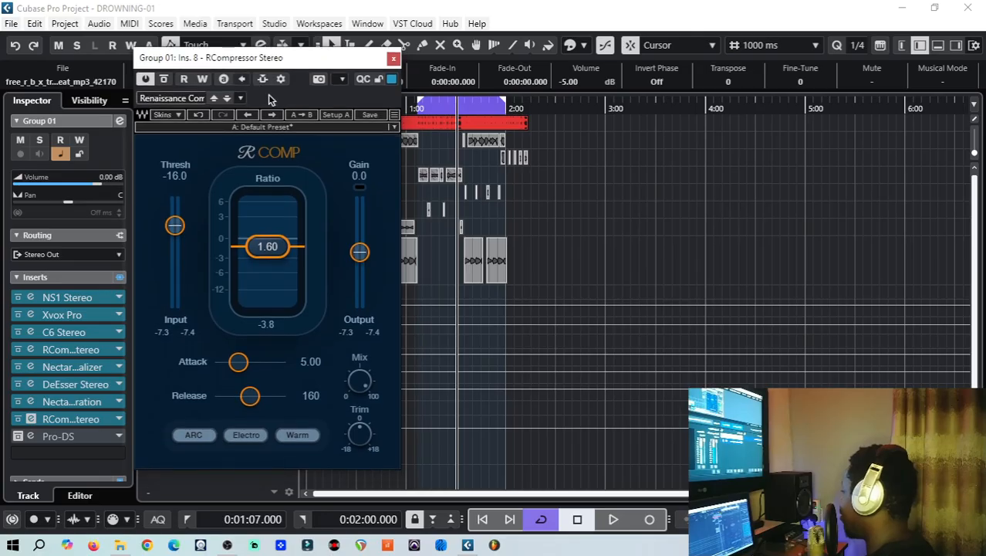
Step: Move the playhead back within the loop, close the RCompressor after reviewing it, and play the section before stopping
{"action": "left_click", "coordinate": [444, 111]}
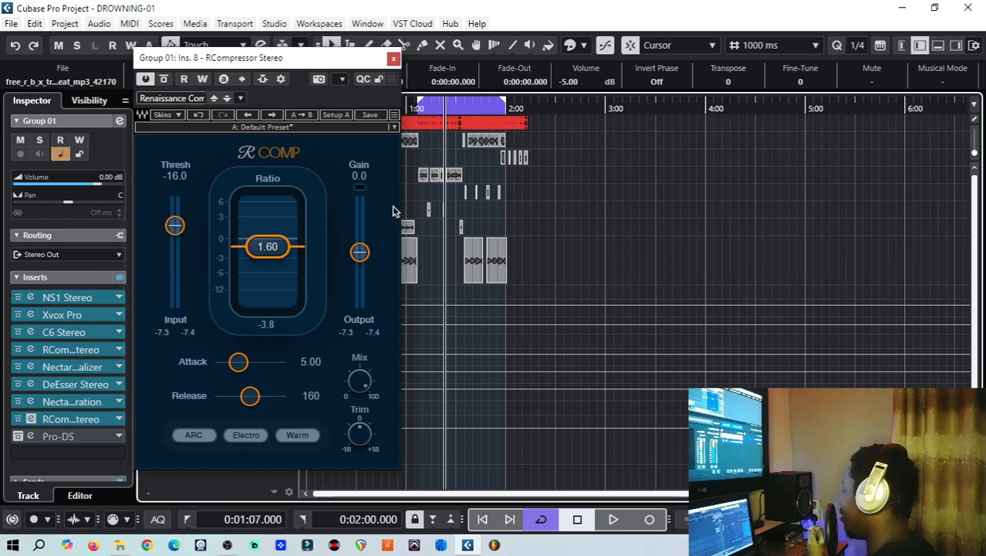
{"action": "left_click", "coordinate": [393, 60]}
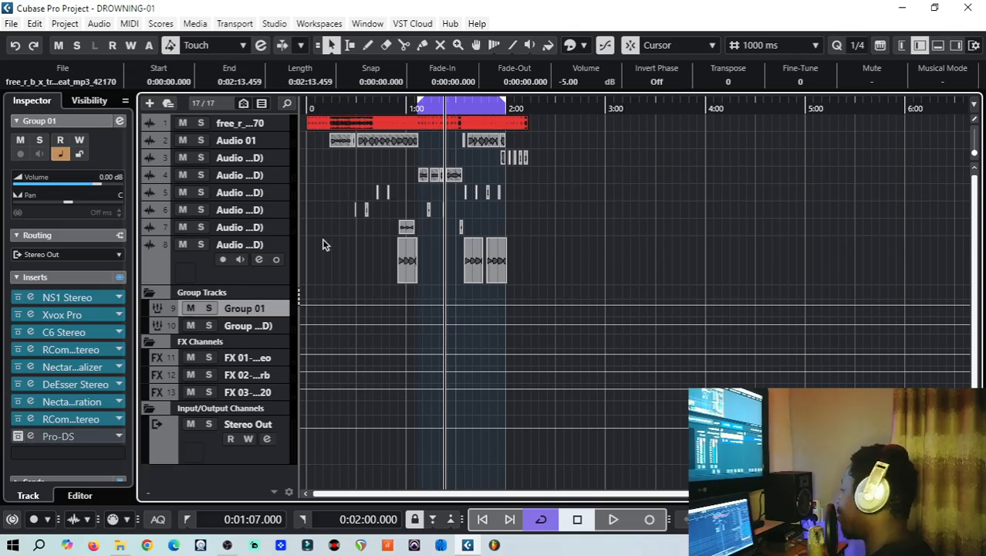
{"action": "left_click", "coordinate": [613, 521]}
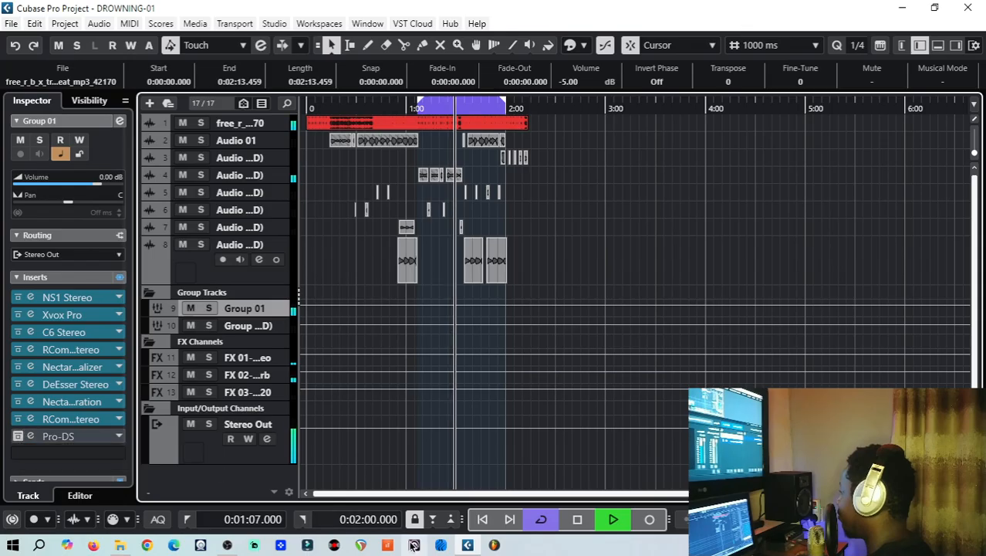
{"action": "left_click", "coordinate": [578, 521]}
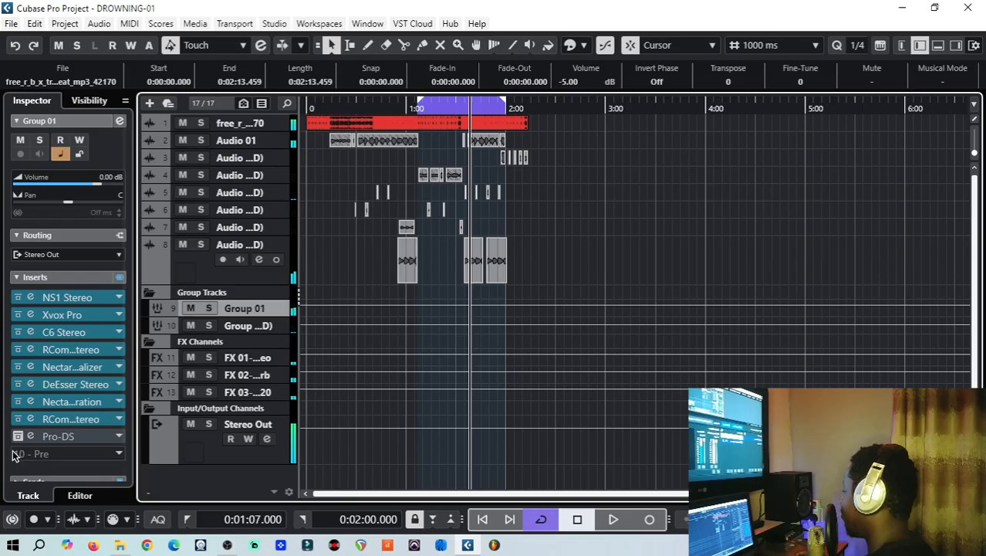
Step: Activate the Pro-DS insert on Group 01 and open its settings beside the insert list
{"action": "left_click", "coordinate": [31, 436]}
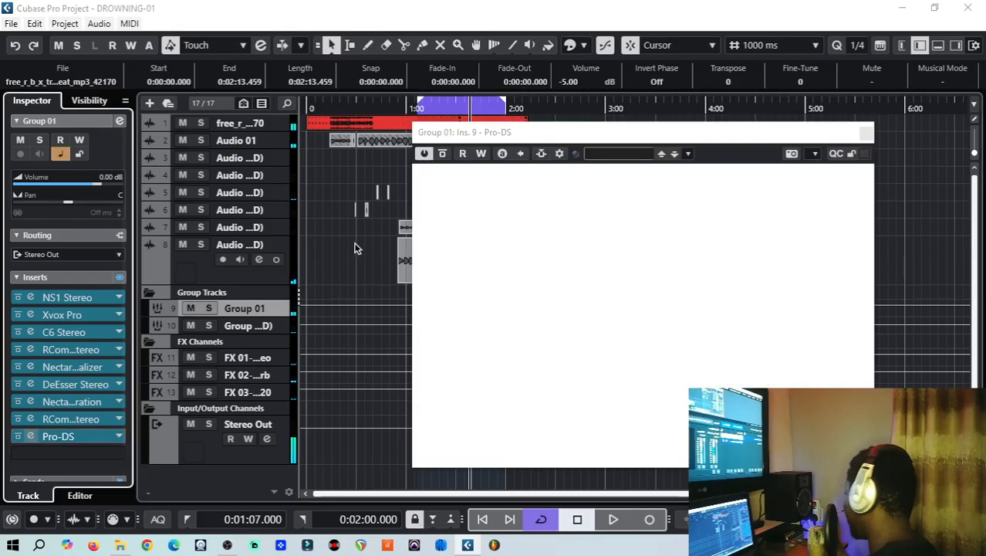
{"action": "left_click_drag", "start_coordinate": [493, 133], "coordinate": [256, 175]}
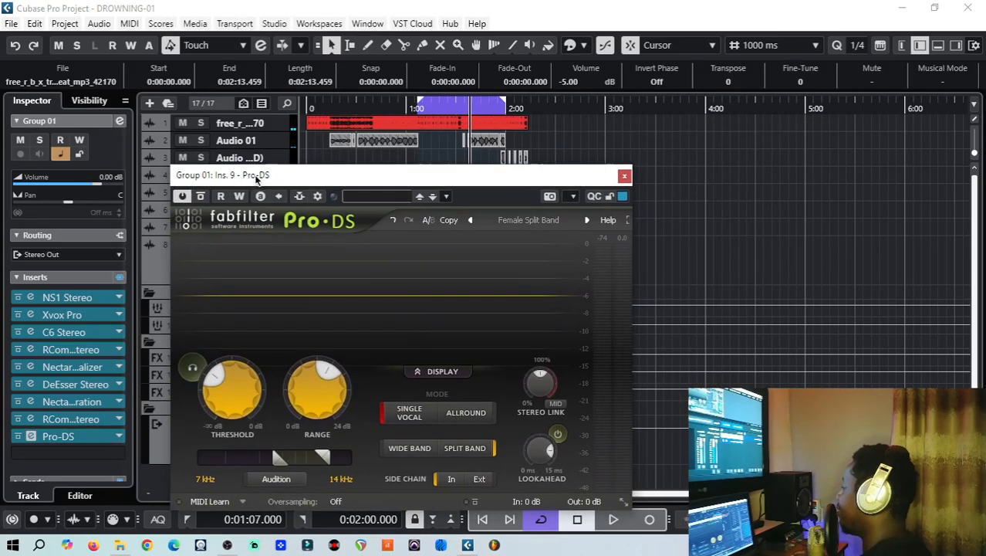
Step: Play the loop from an earlier point and briefly audition the Pro-DS detection signal while watching its display
{"action": "left_click", "coordinate": [446, 106]}
{"action": "key", "text": "space"}
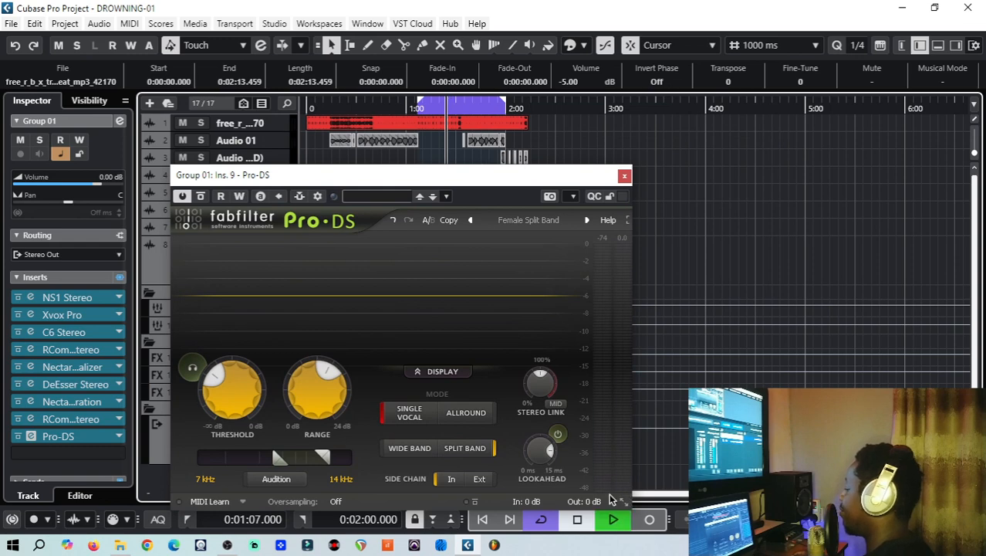
{"action": "left_click_drag", "start_coordinate": [470, 180], "coordinate": [460, 153]}
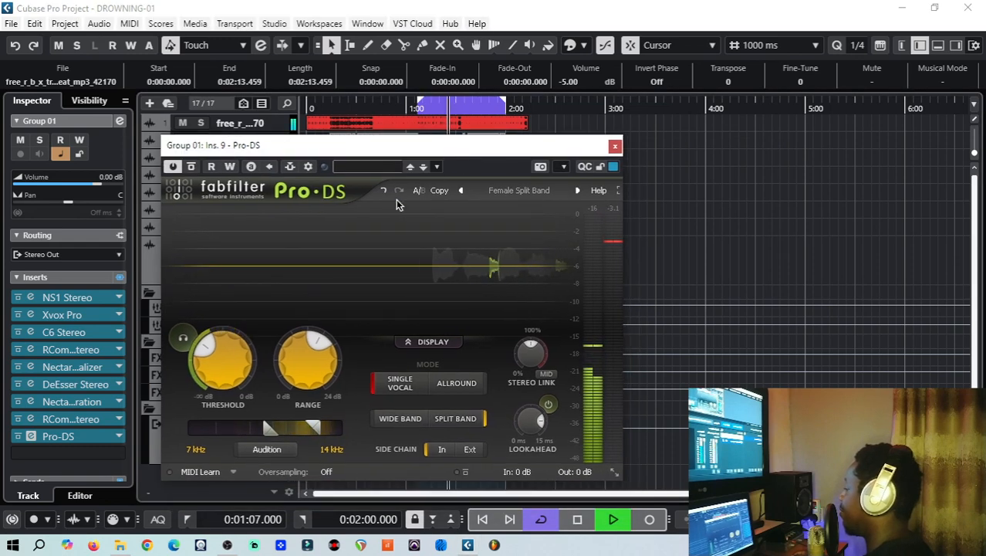
{"action": "left_click", "coordinate": [183, 339]}
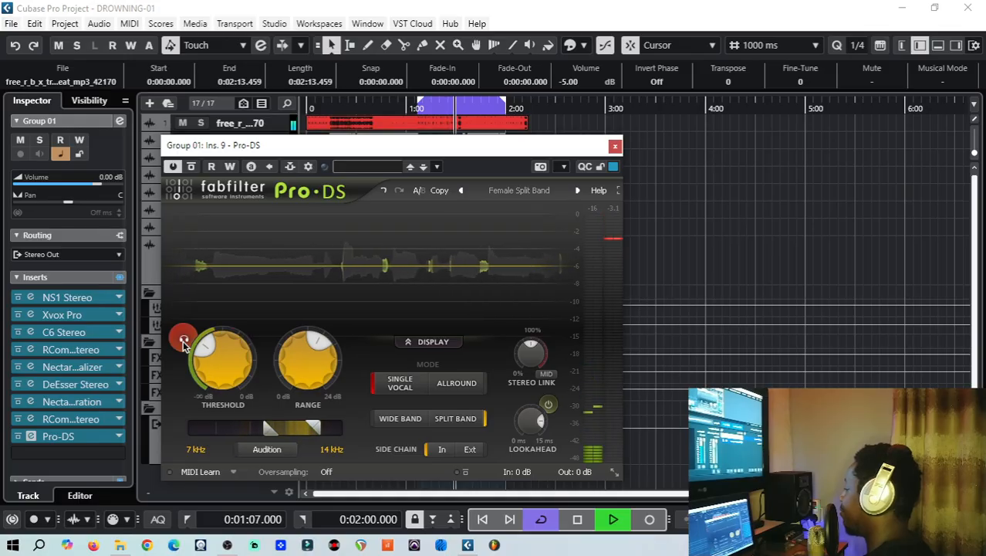
{"action": "left_click", "coordinate": [183, 340]}
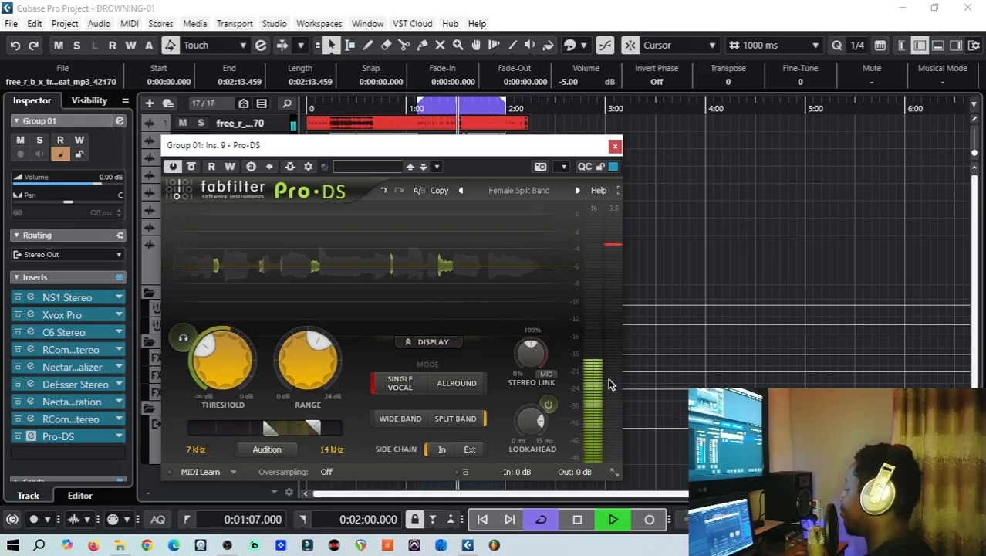
Step: Close the Pro-DS, stop playback, and return the playhead to near the start of the loop range
{"action": "left_click", "coordinate": [615, 147]}
{"action": "left_click", "coordinate": [578, 519]}
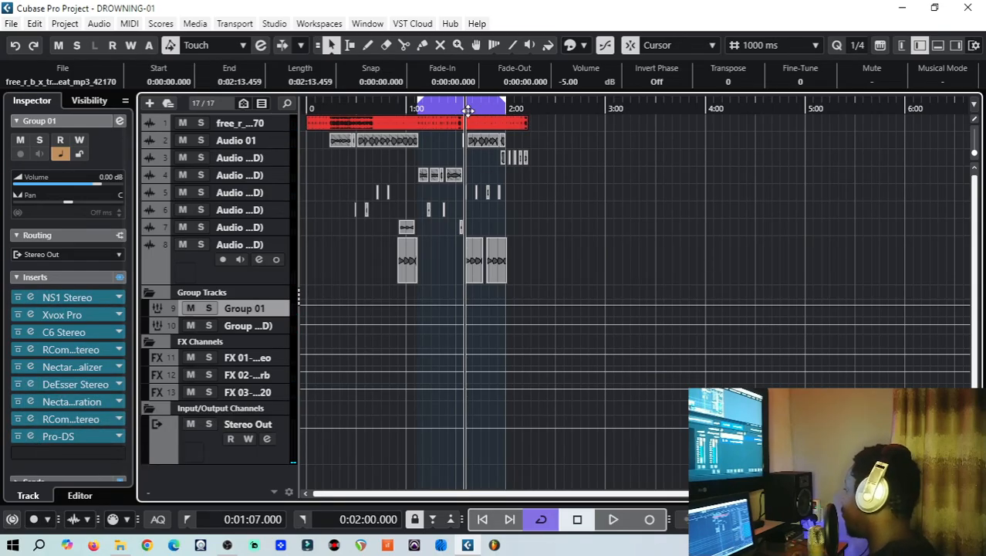
{"action": "left_click", "coordinate": [438, 108]}
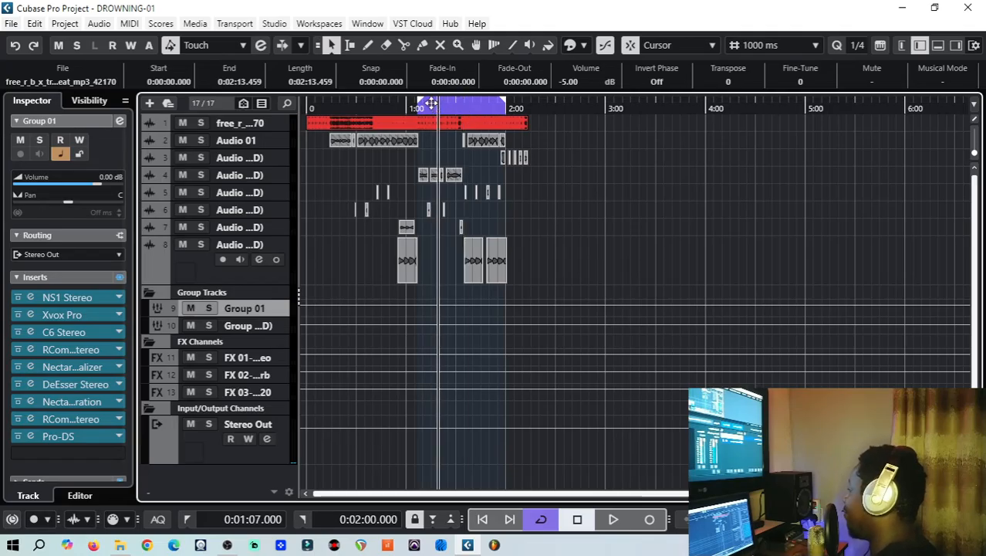
{"action": "left_click", "coordinate": [430, 108]}
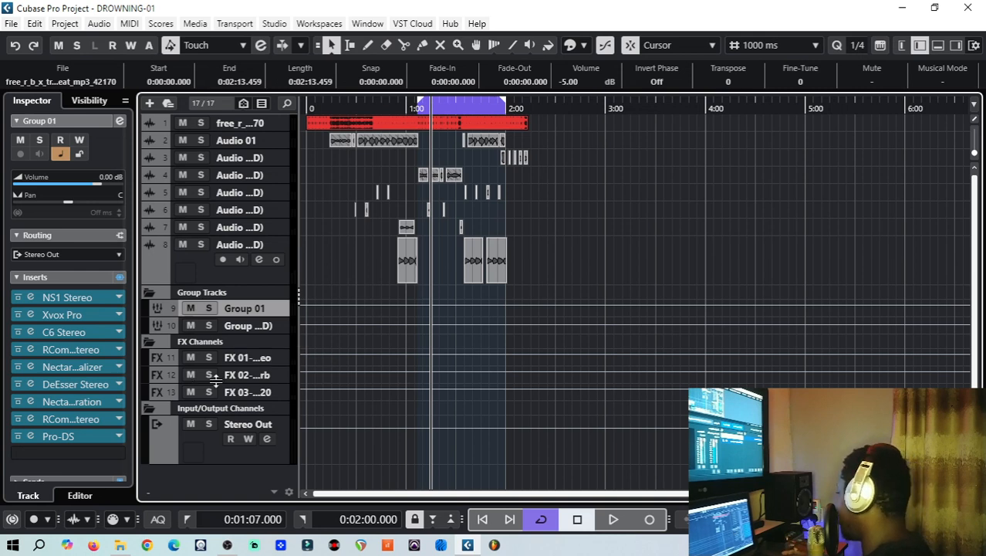
Step: Activate the ValhallaVintageVerb insert on the FX 02 channel and review its reverb settings before closing it
{"action": "left_click", "coordinate": [255, 380]}
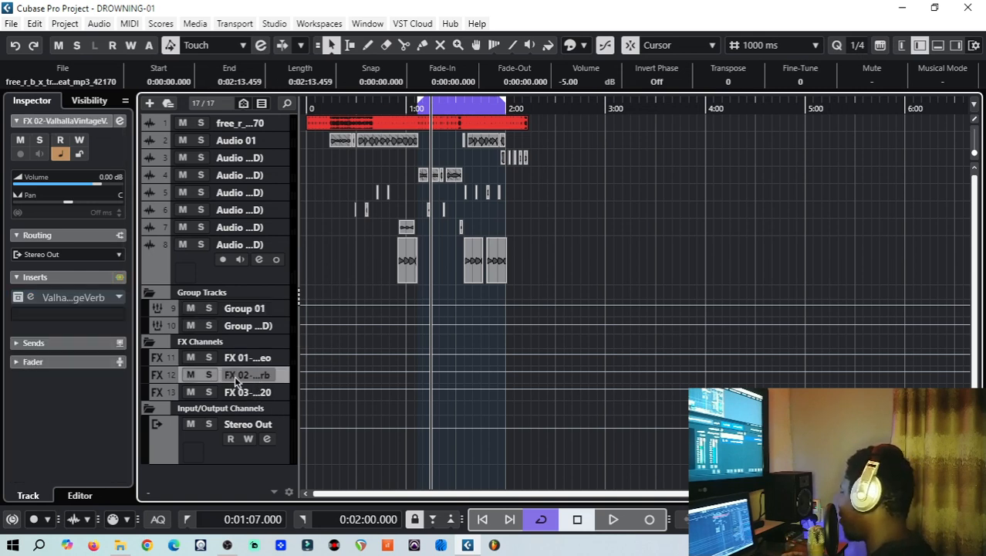
{"action": "left_click", "coordinate": [29, 301]}
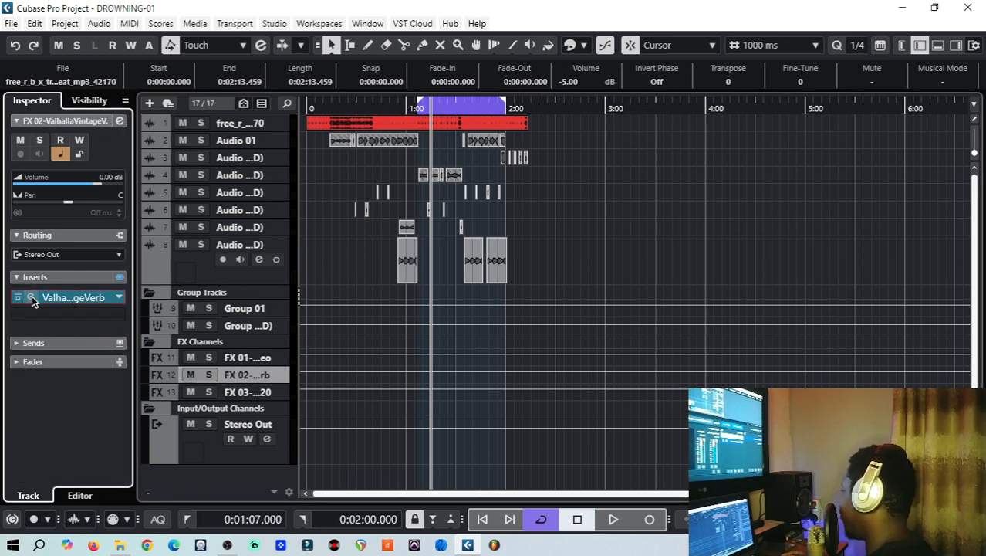
{"action": "left_click", "coordinate": [30, 300]}
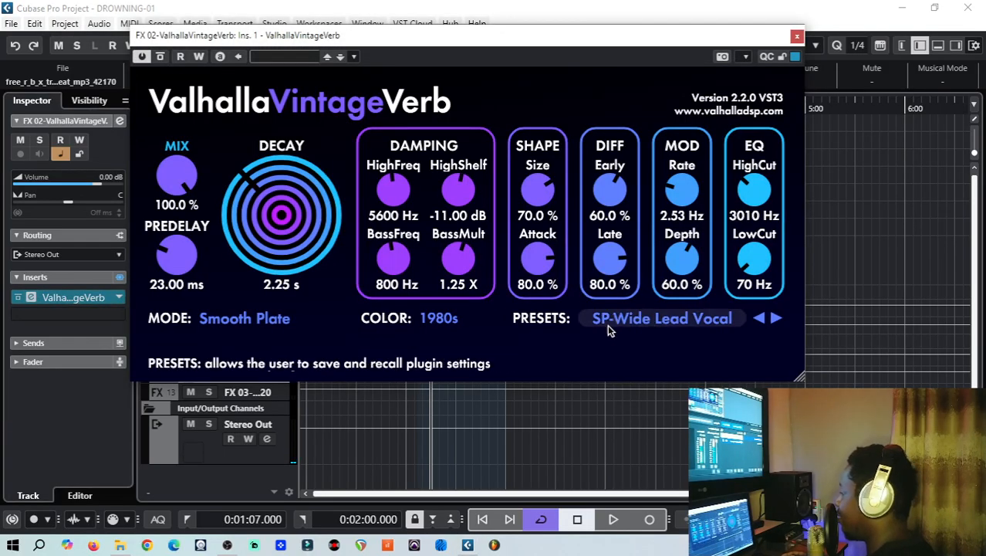
{"action": "left_click", "coordinate": [798, 37]}
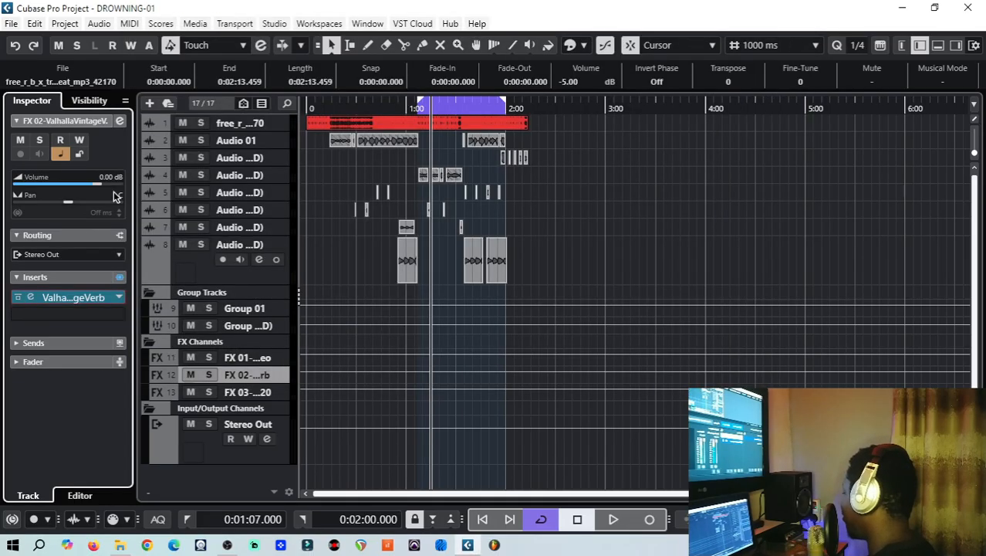
Step: Examine the equalizer curve in the FX 02 channel settings, including the low and high cuts
{"action": "left_click", "coordinate": [119, 122]}
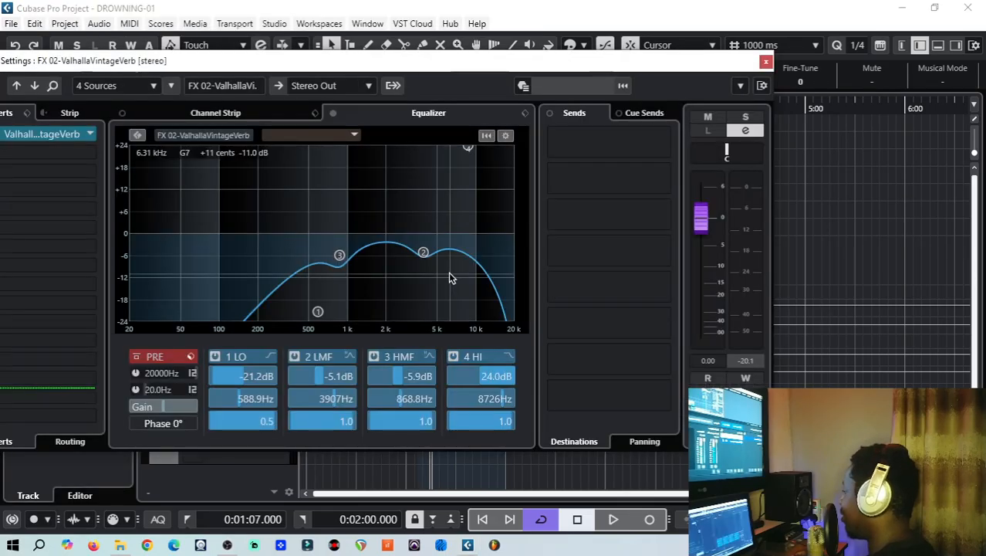
{"action": "left_click", "coordinate": [766, 60]}
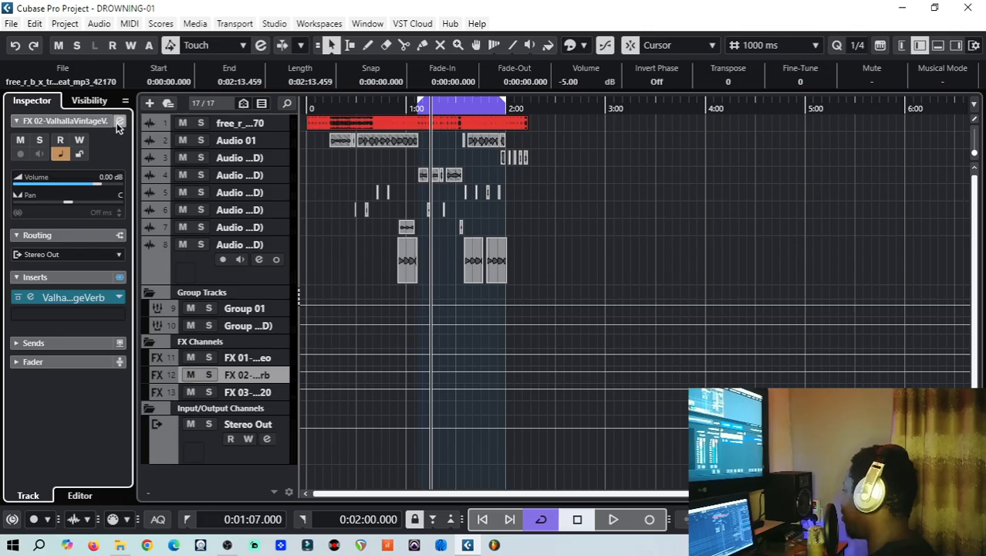
{"action": "left_click", "coordinate": [119, 122]}
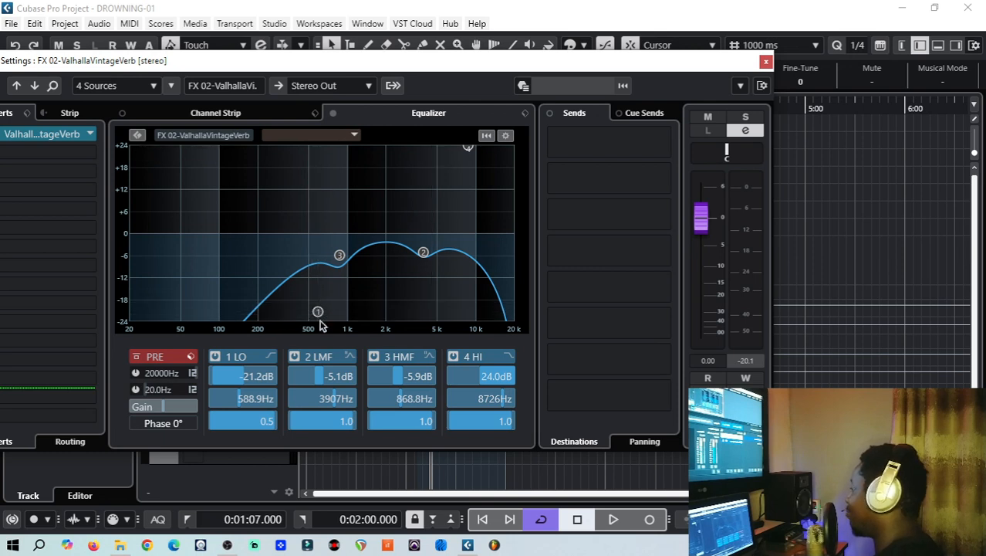
{"action": "left_click", "coordinate": [766, 62]}
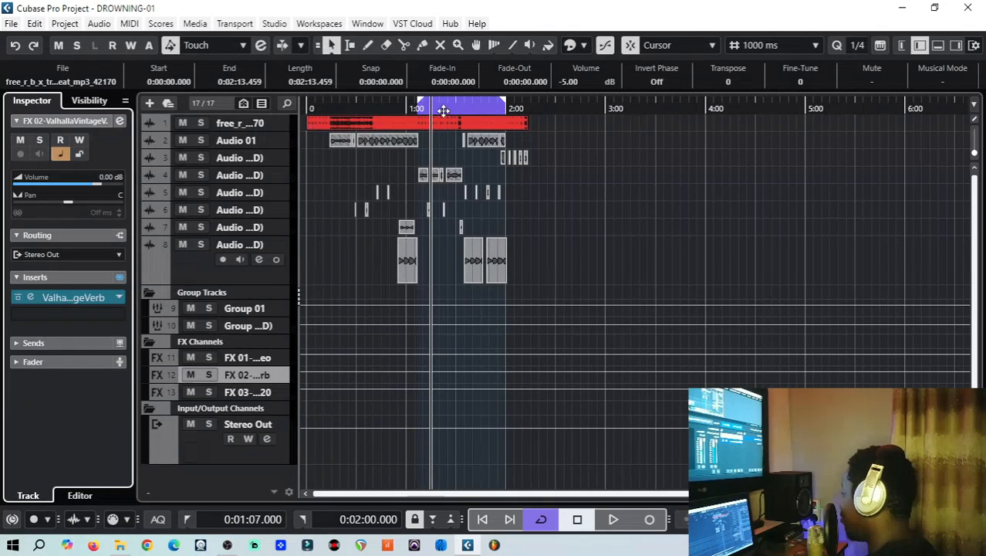
Step: Activate the H-Delay Stereo insert on the FX 01 channel and review its delay settings before closing it
{"action": "left_click", "coordinate": [250, 355]}
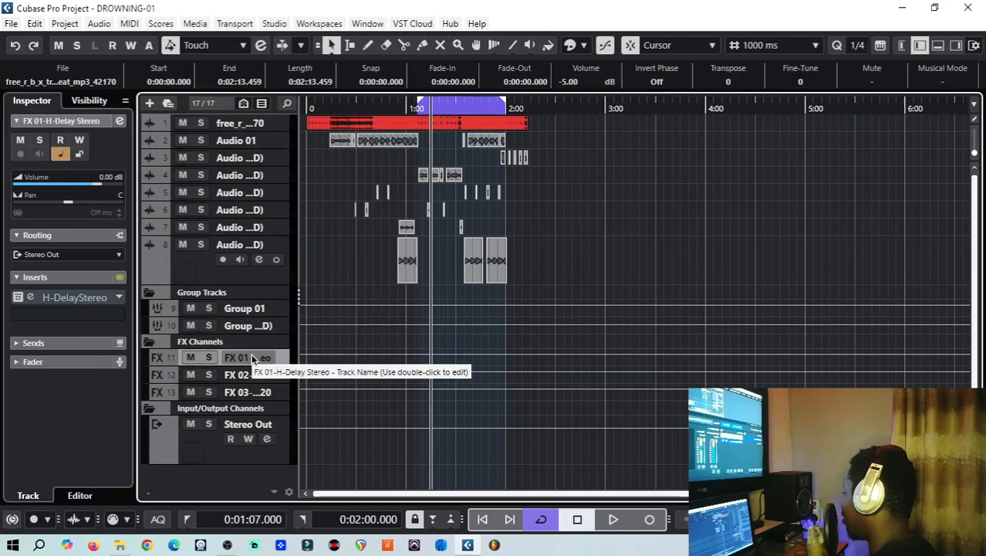
{"action": "left_click", "coordinate": [30, 298]}
{"action": "left_click_drag", "start_coordinate": [489, 162], "coordinate": [391, 117]}
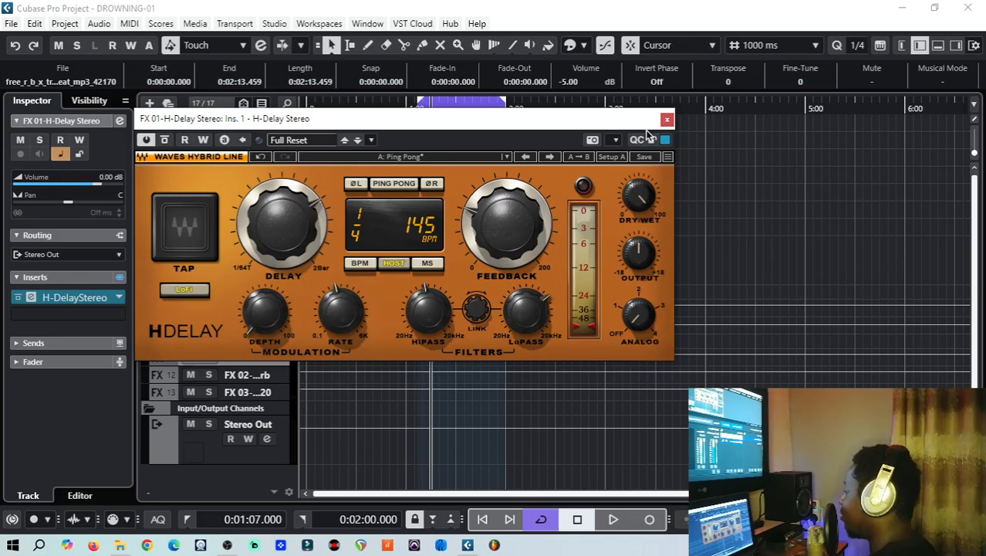
{"action": "left_click", "coordinate": [668, 122]}
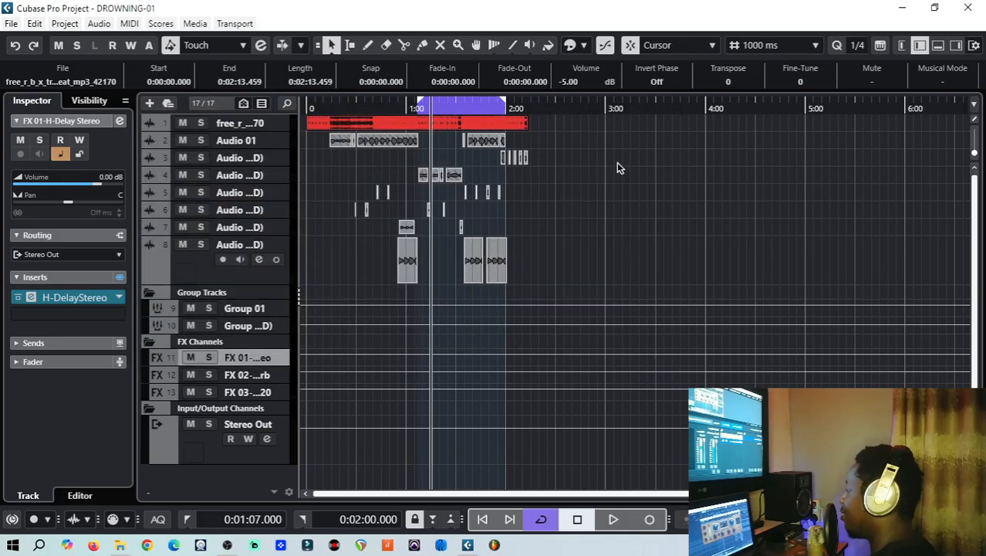
Step: Display Group 01's sends to the H-Delay and ValhallaVintageVerb channels
{"action": "left_click", "coordinate": [230, 311]}
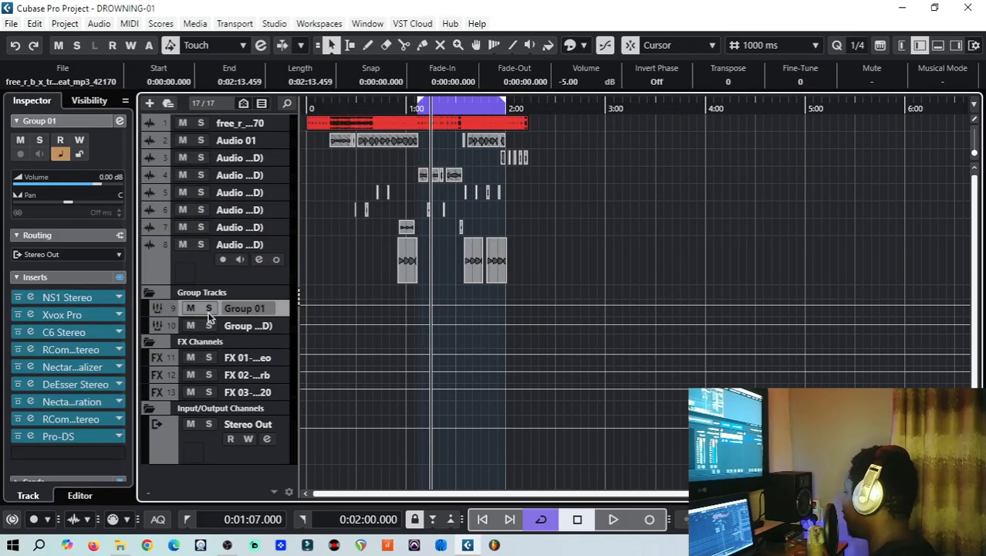
{"action": "left_click", "coordinate": [17, 279]}
{"action": "left_click", "coordinate": [17, 297]}
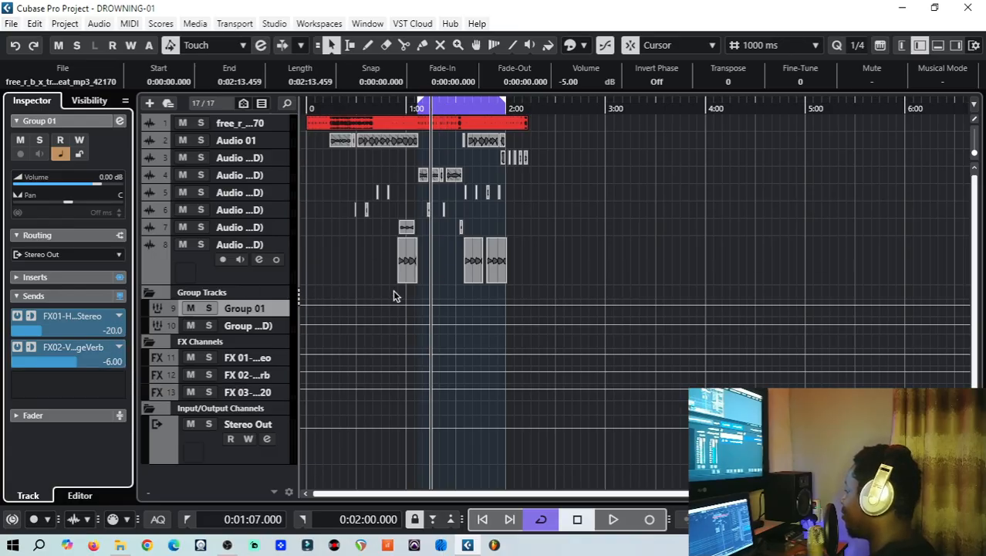
Step: Play the loop range to hear the delay and reverb sends, zooming into the timeline before stopping
{"action": "left_click", "coordinate": [615, 519]}
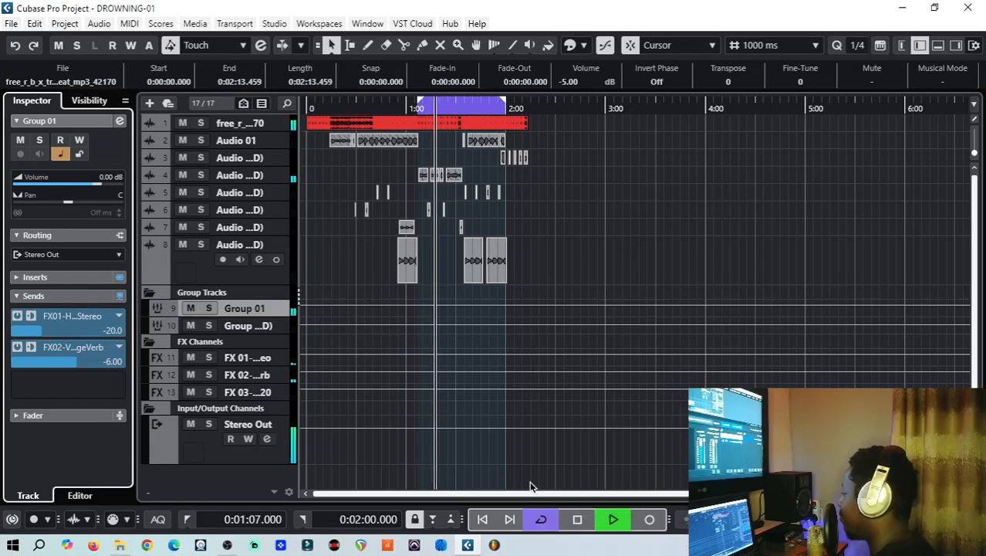
{"action": "key", "text": "h"}
{"action": "key", "text": "h"}
{"action": "key", "text": "h"}
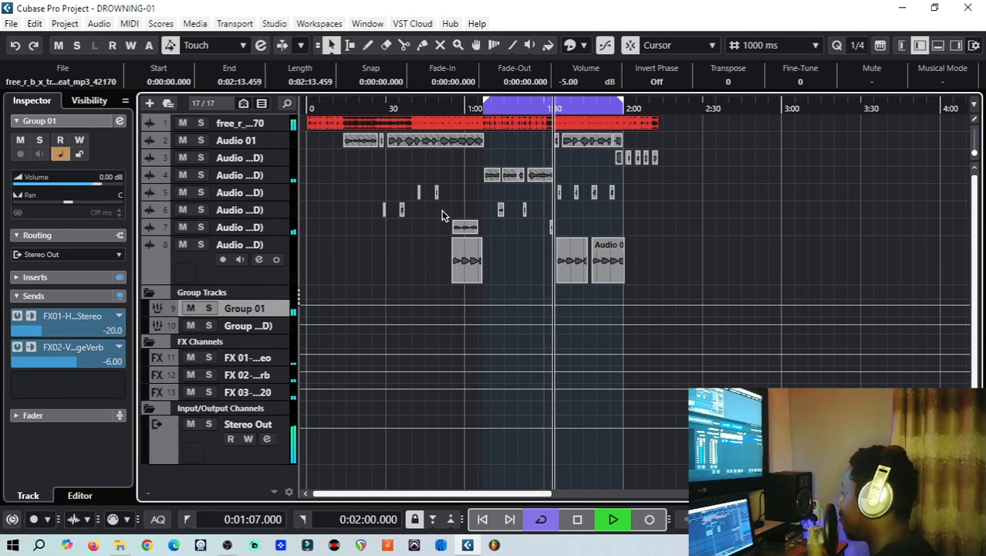
{"action": "left_click", "coordinate": [580, 521]}
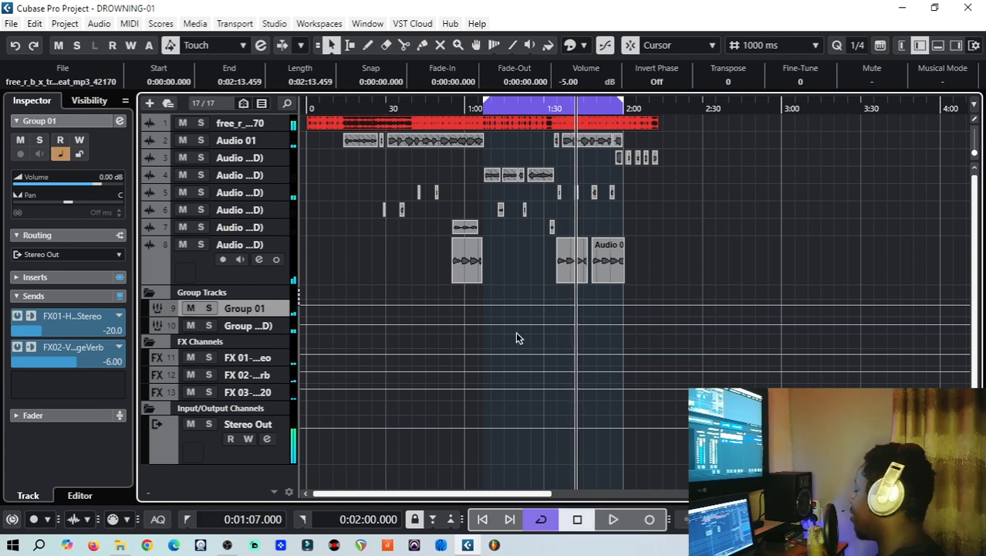
Step: Examine the delay and reverb send levels on the Group 01 (D) track
{"action": "left_click", "coordinate": [237, 324]}
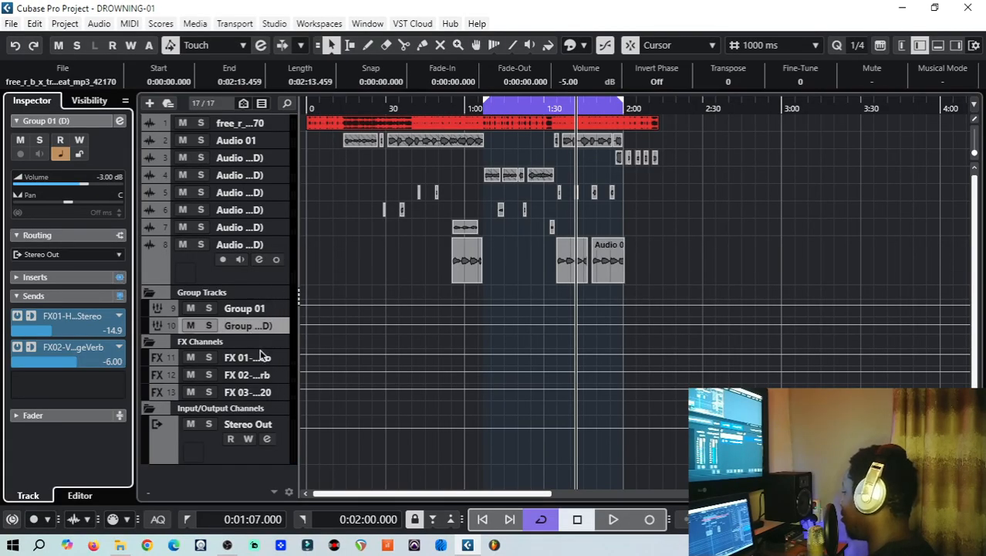
{"action": "left_click", "coordinate": [241, 342]}
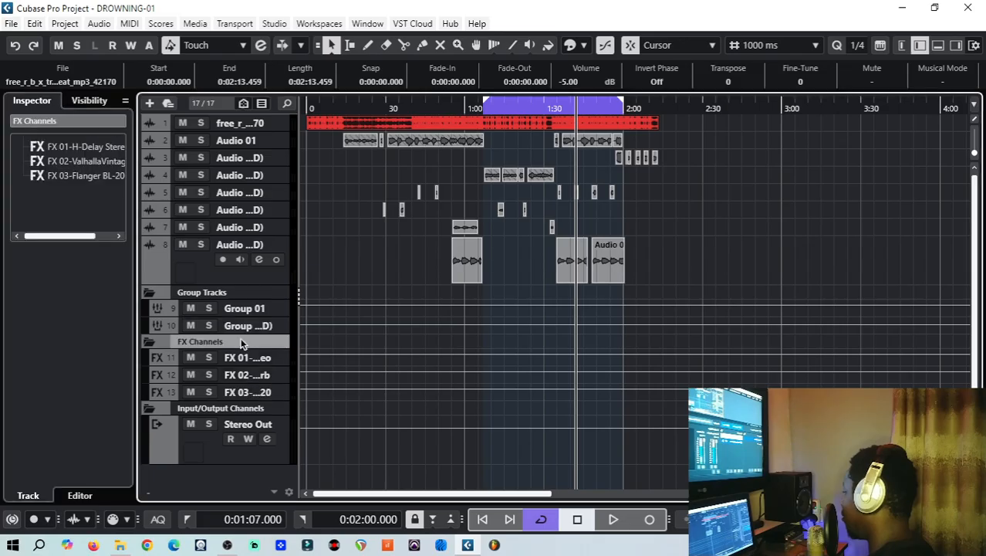
{"action": "left_click", "coordinate": [237, 355]}
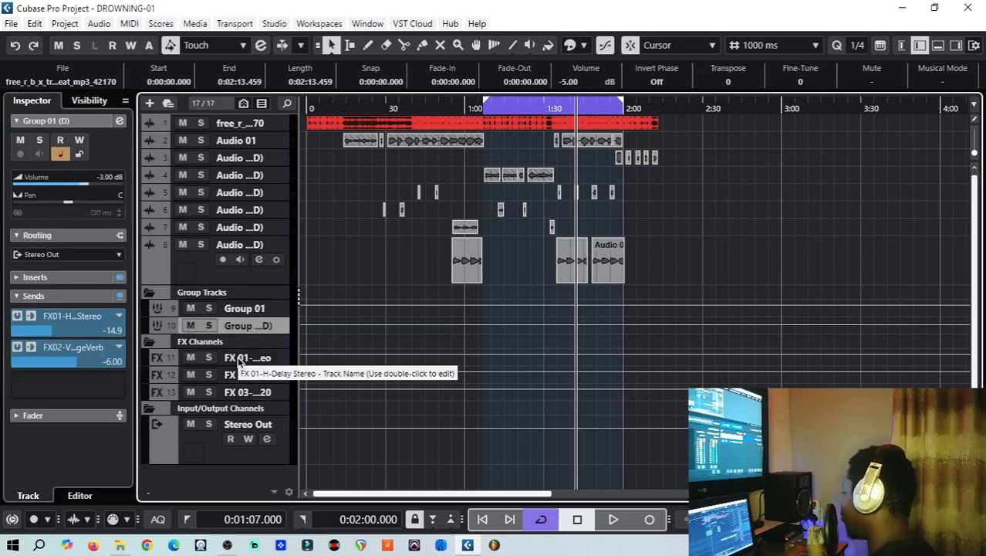
Step: Activate the Flanger BL-20 insert on the FX 03 channel
{"action": "key", "text": "Down"}
{"action": "key", "text": "Down"}
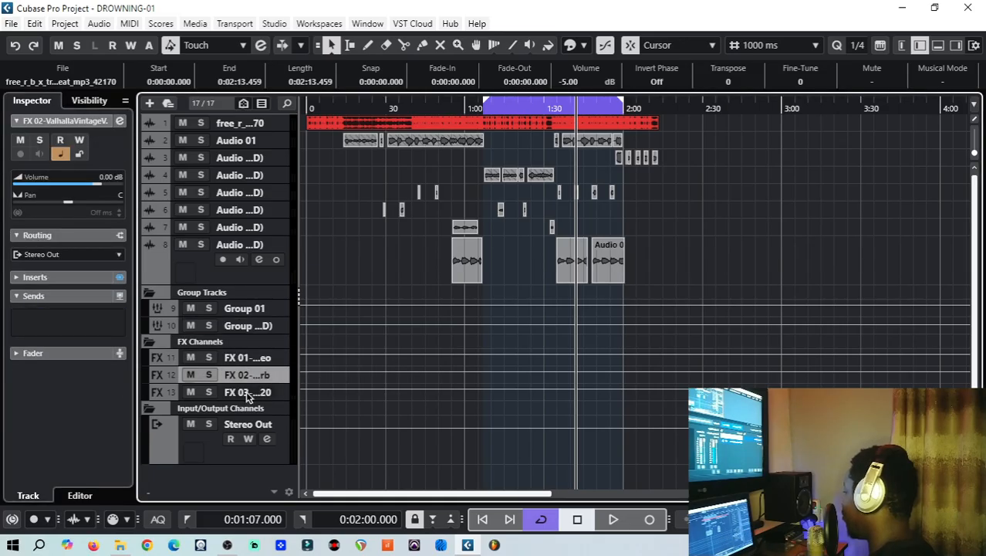
{"action": "left_click", "coordinate": [54, 278]}
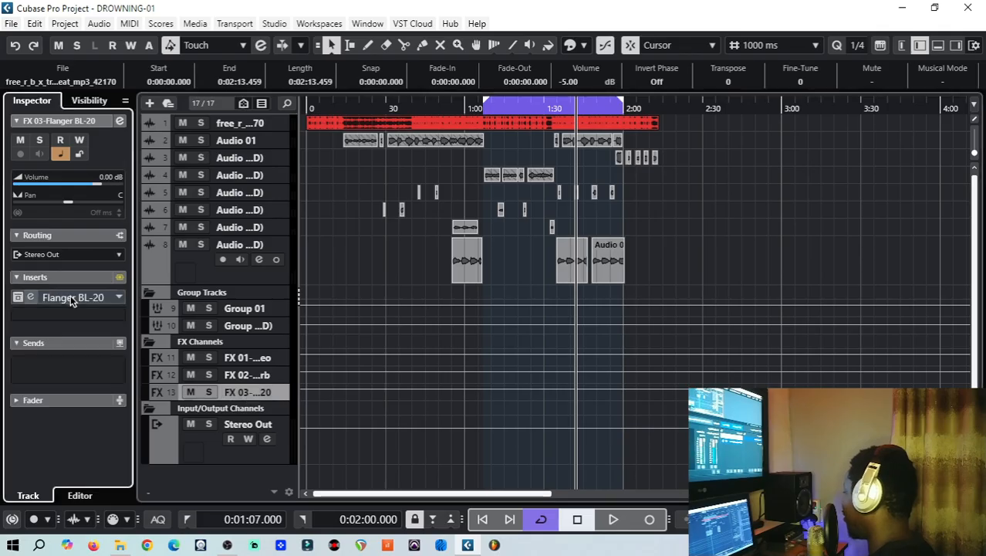
{"action": "left_click", "coordinate": [14, 300]}
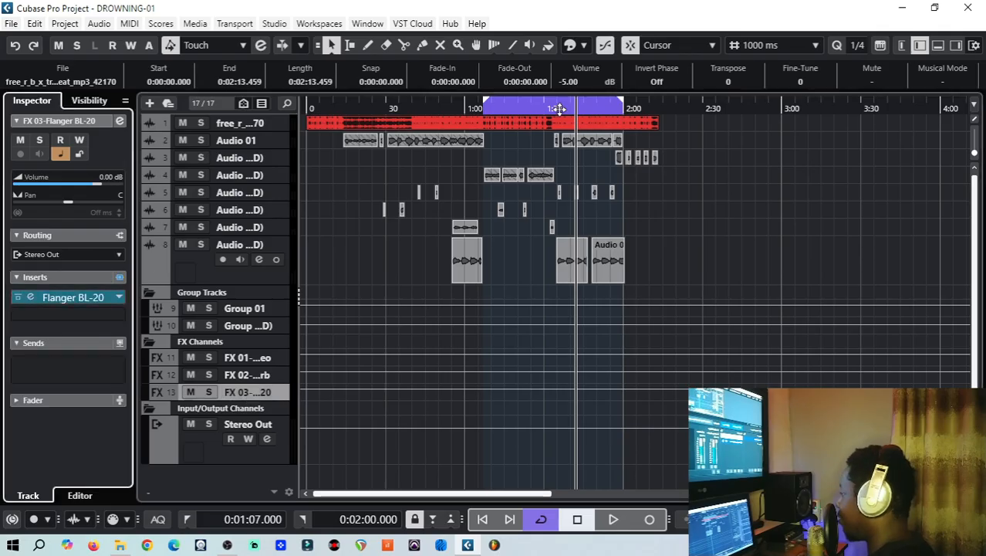
Step: Move the playhead back to just before the 0:30 mark, near the first clip on audio track 6
{"action": "left_click", "coordinate": [534, 108]}
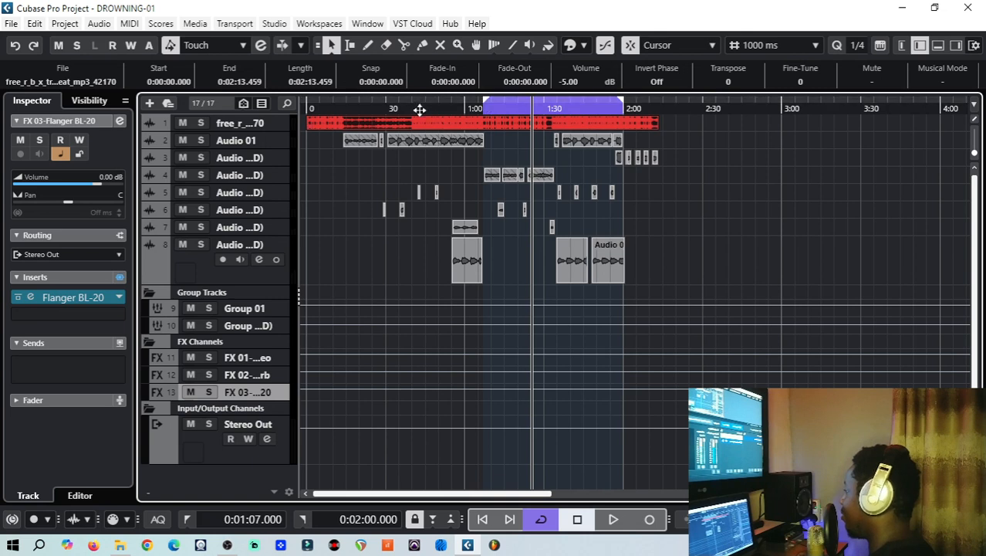
{"action": "left_click", "coordinate": [380, 113]}
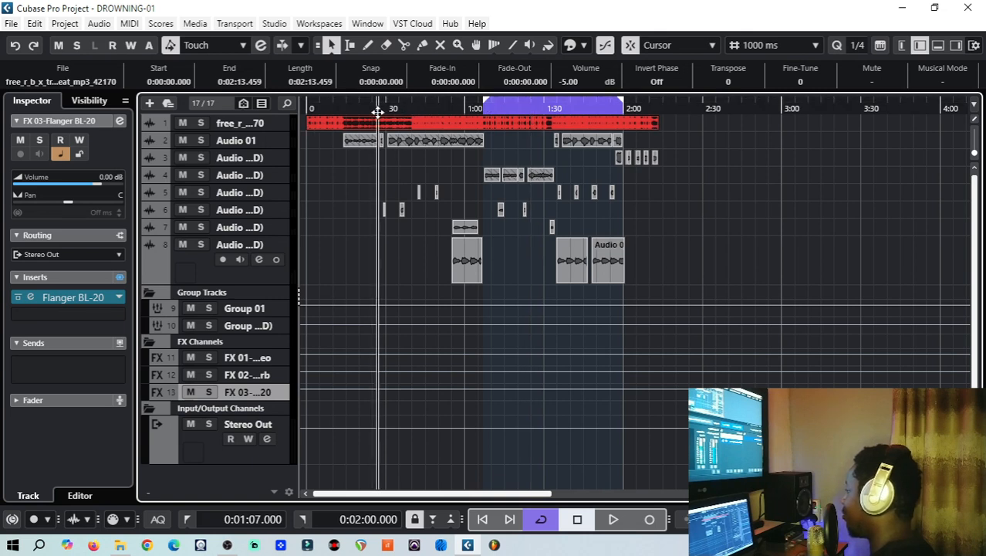
{"action": "left_click_drag", "start_coordinate": [380, 113], "coordinate": [380, 113]}
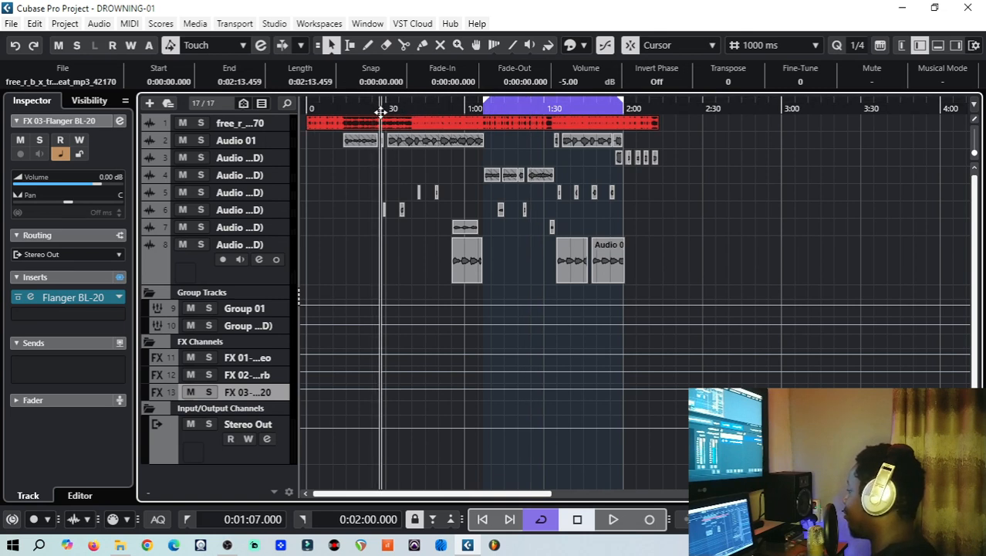
Step: Activate the Valhalla reverb insert on audio track 7, and check the inserts on audio tracks 6 up to 2
{"action": "right_click", "coordinate": [267, 229]}
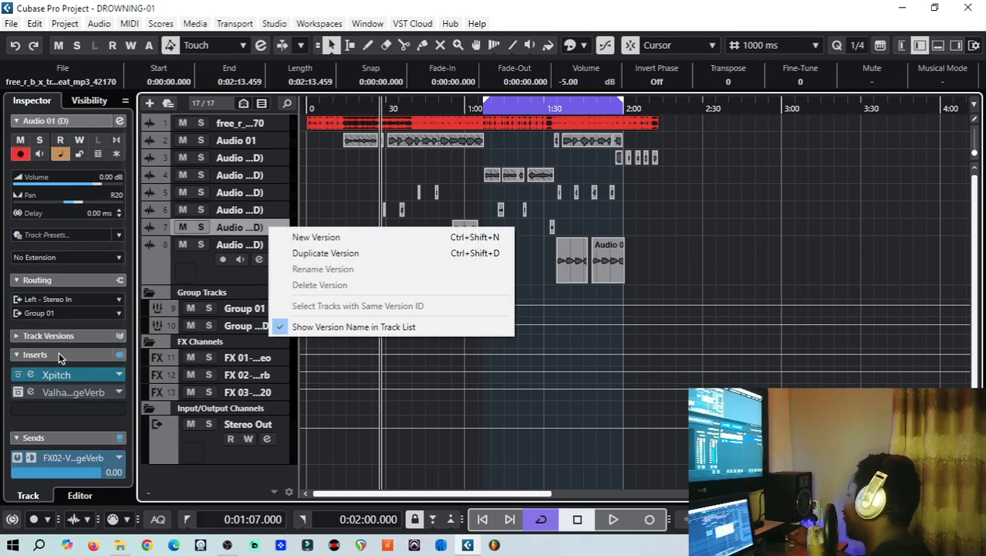
{"action": "left_click", "coordinate": [20, 390]}
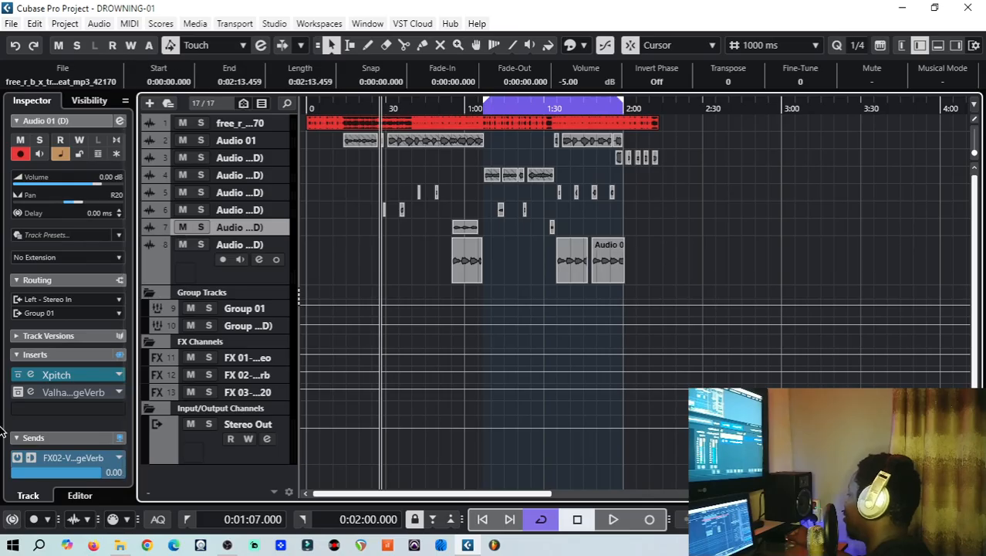
{"action": "left_click", "coordinate": [235, 210]}
{"action": "left_click", "coordinate": [245, 192]}
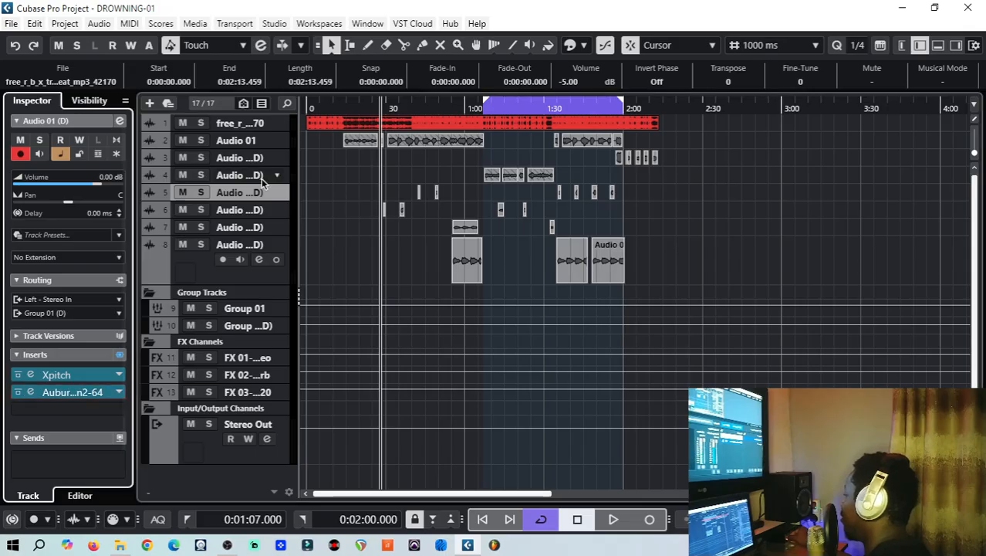
{"action": "left_click", "coordinate": [261, 178]}
{"action": "left_click", "coordinate": [241, 158]}
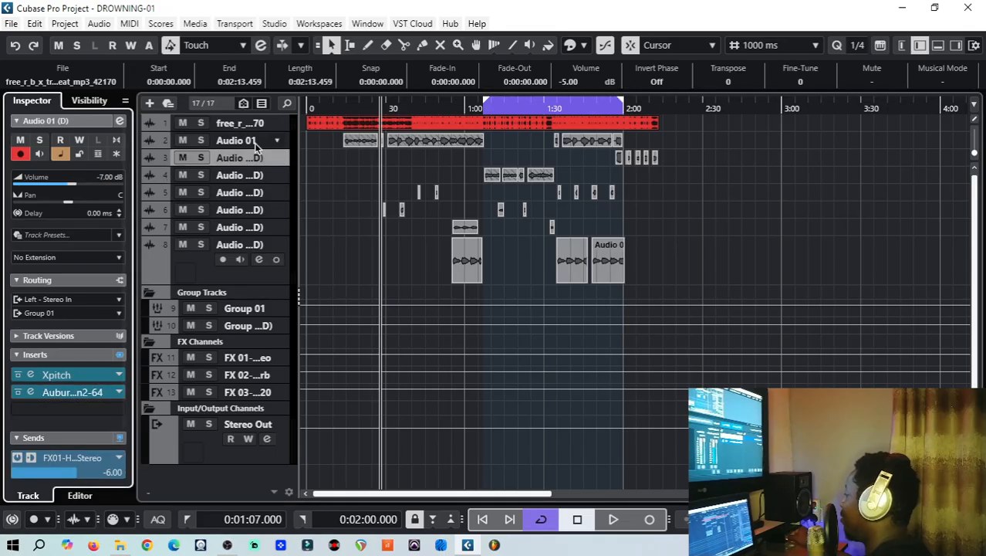
{"action": "left_click", "coordinate": [255, 146]}
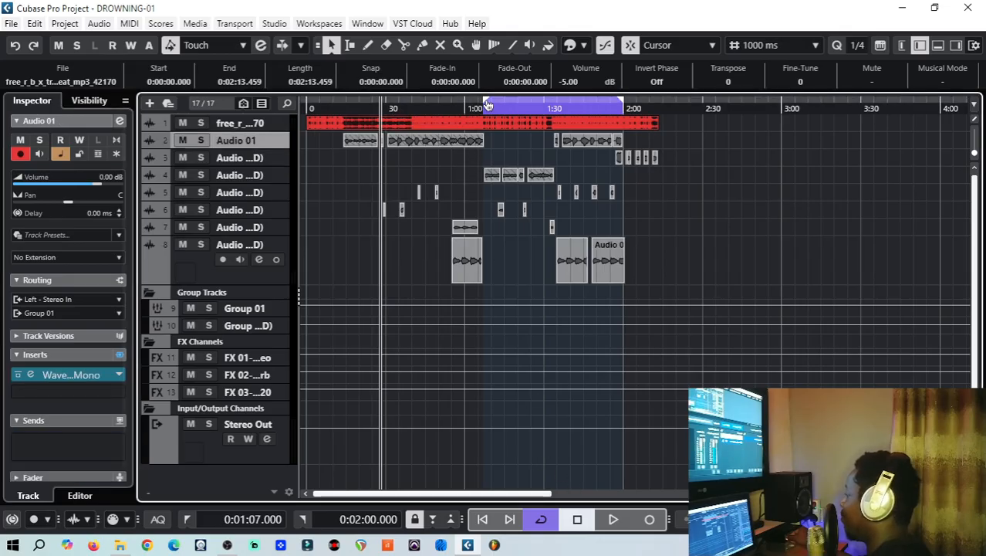
Step: Extend the loop range back to start at 0:27 and play the mix, returning the playhead to just after the 0:30 mark
{"action": "left_click_drag", "start_coordinate": [488, 106], "coordinate": [378, 123]}
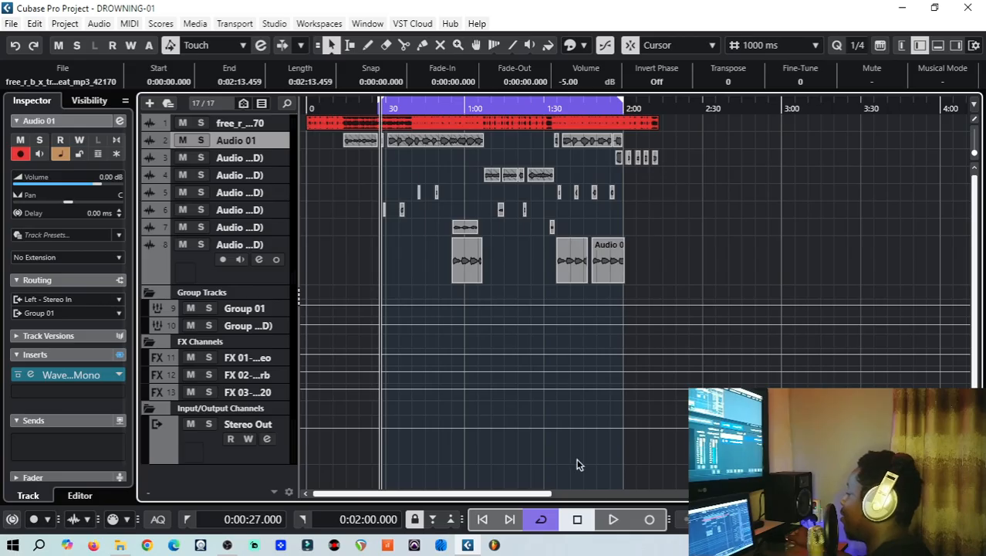
{"action": "left_click", "coordinate": [613, 520]}
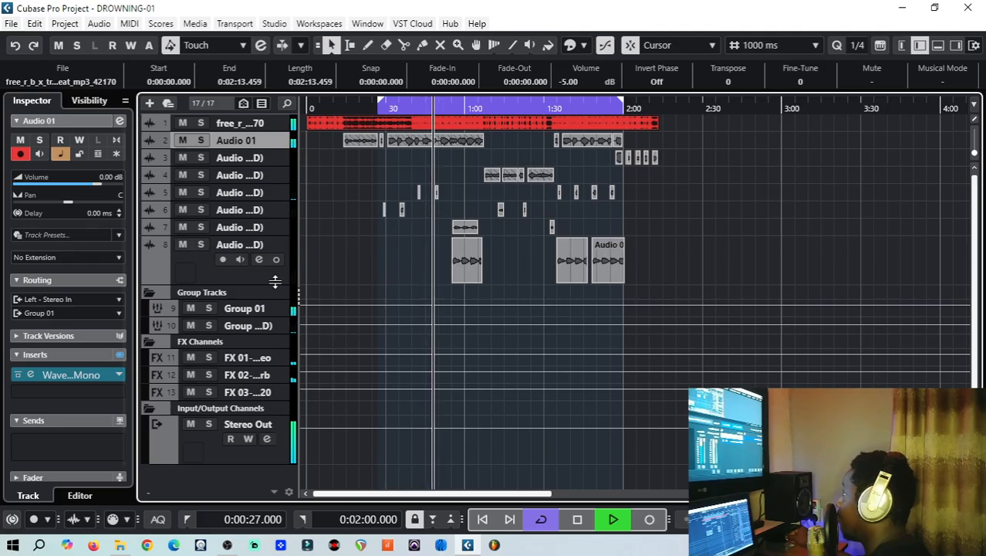
{"action": "left_click", "coordinate": [578, 518]}
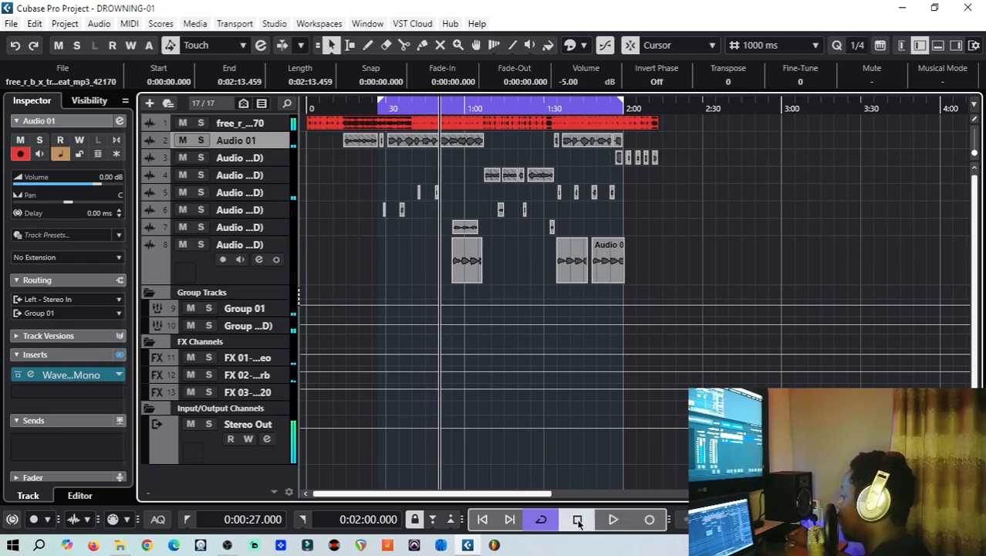
{"action": "left_click", "coordinate": [397, 110]}
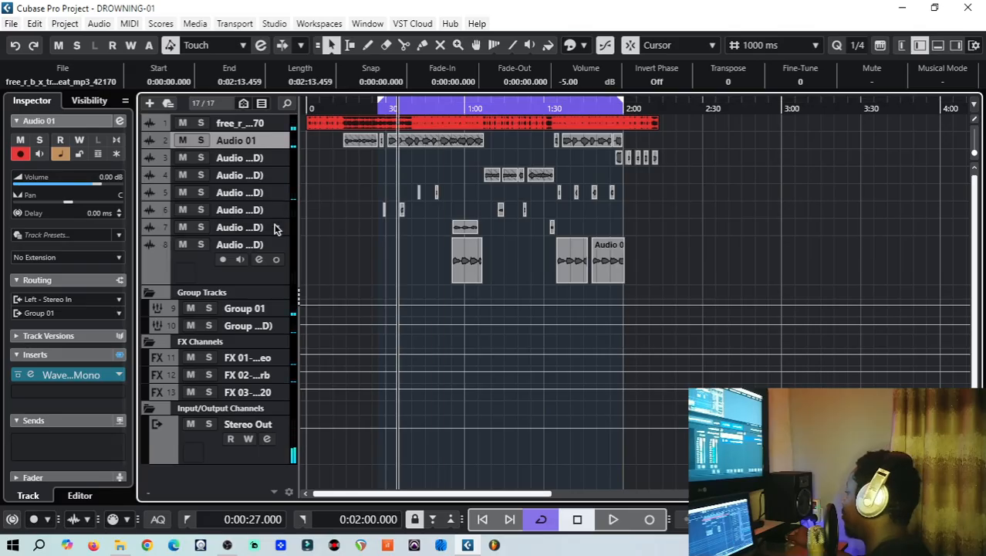
Step: Examine the inserts on audio tracks 7 and 6, including the equalizer and sends in track 6's channel settings
{"action": "left_click", "coordinate": [276, 229]}
{"action": "key", "text": "Escape"}
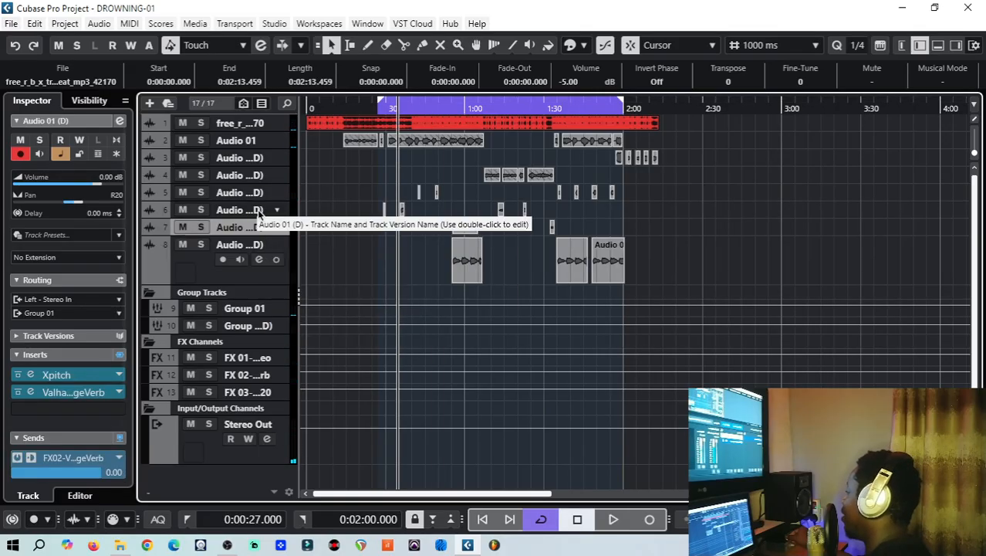
{"action": "left_click", "coordinate": [259, 212]}
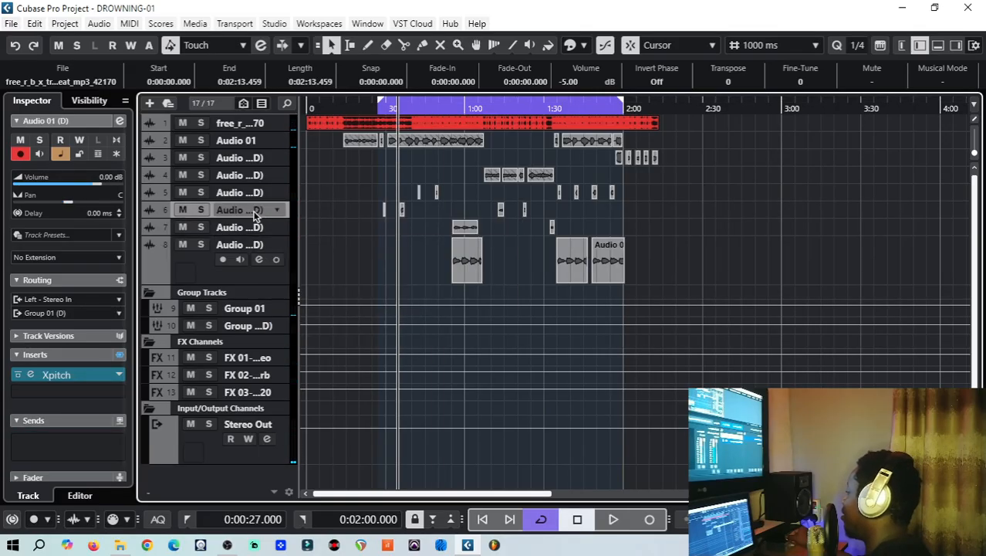
{"action": "left_click", "coordinate": [120, 122]}
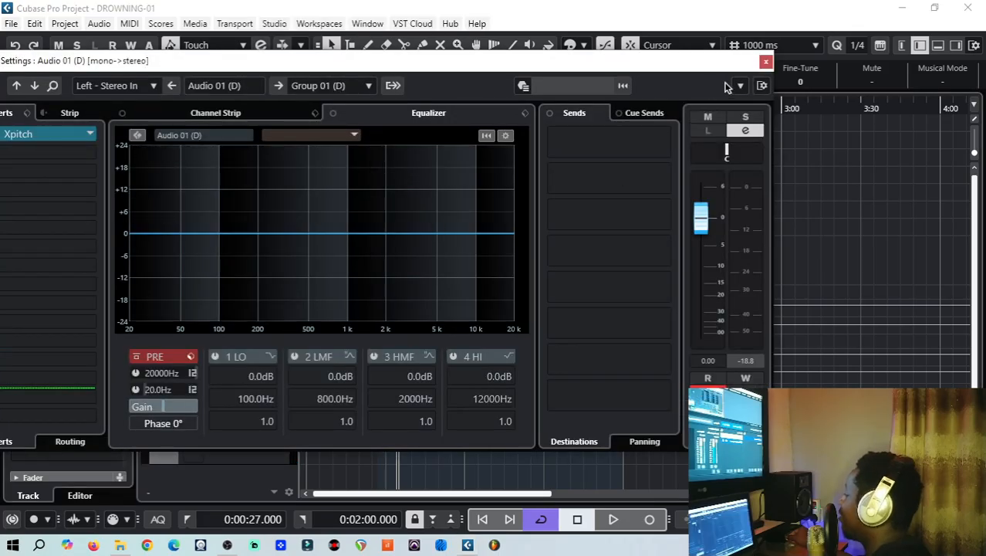
{"action": "left_click", "coordinate": [766, 61]}
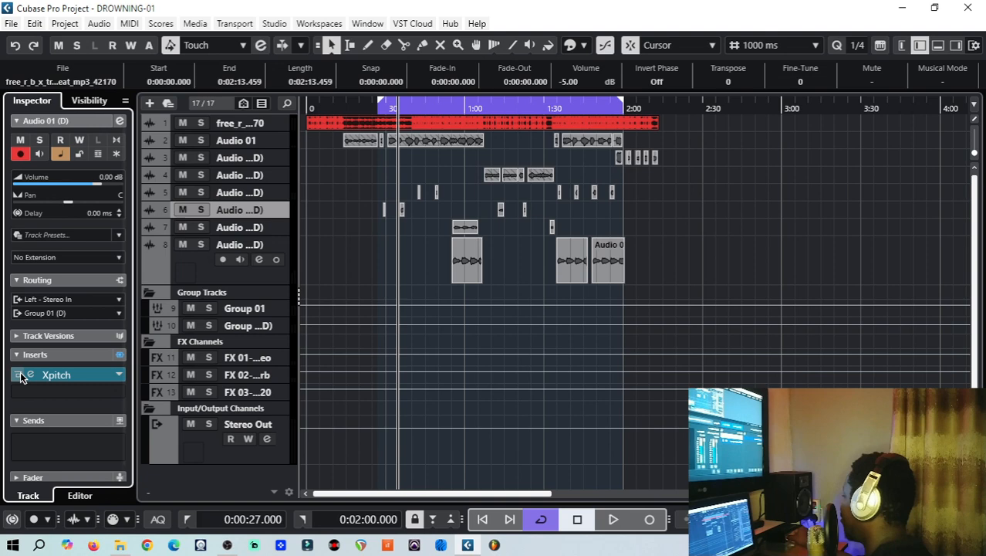
{"action": "left_click", "coordinate": [284, 225]}
{"action": "left_click", "coordinate": [275, 210]}
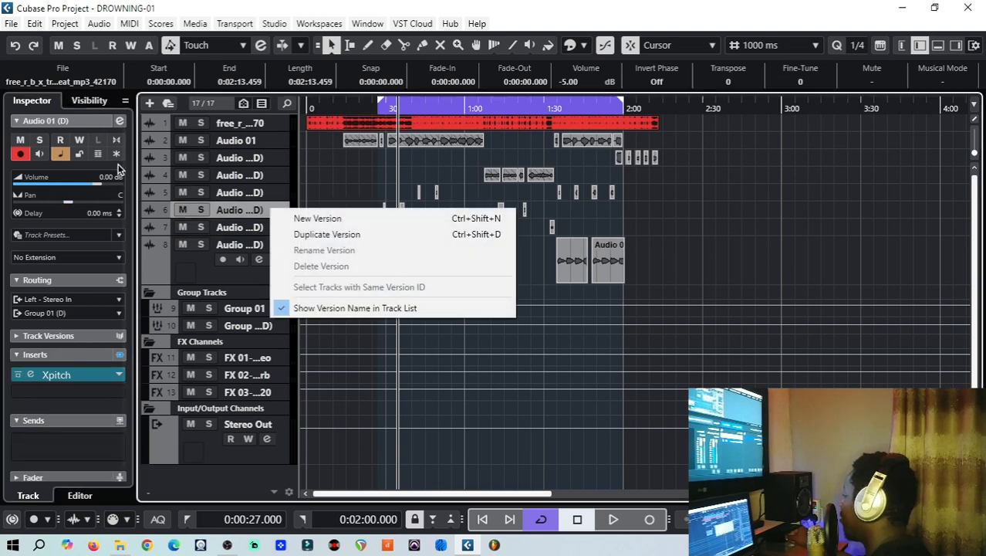
{"action": "left_click", "coordinate": [121, 121]}
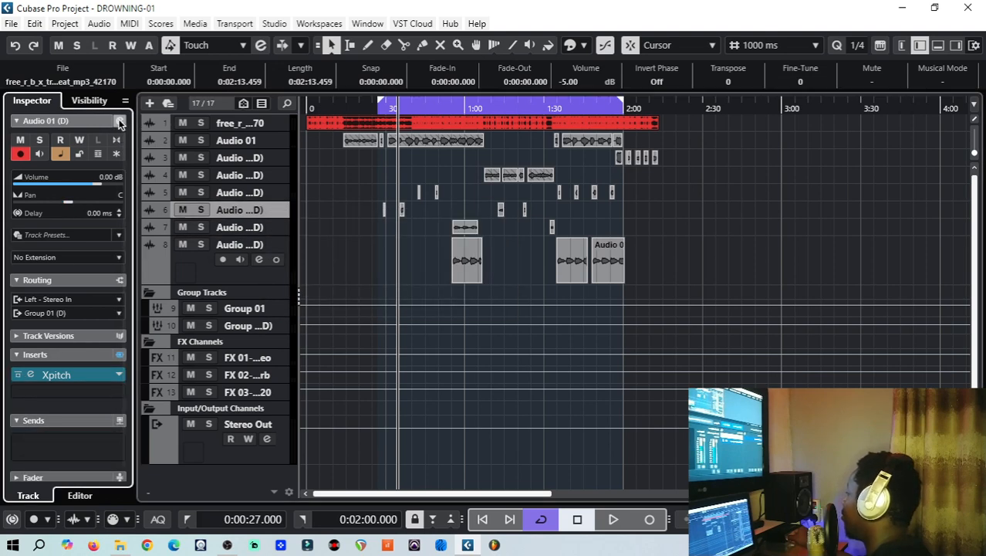
{"action": "left_click", "coordinate": [121, 122]}
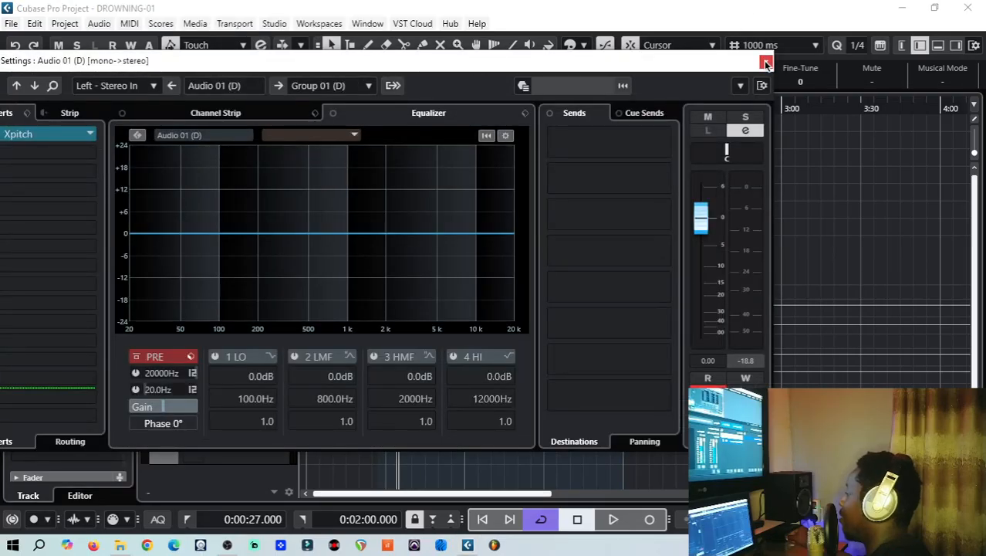
{"action": "left_click", "coordinate": [766, 63]}
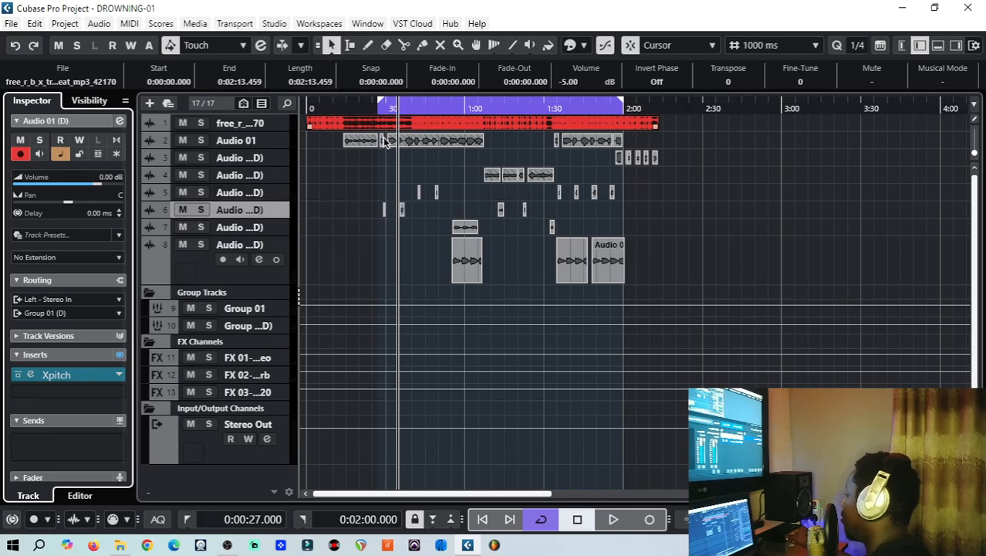
Step: Play audio track 6 in solo and unmute the FX 03 flanger channel, returning the playhead to the track's second clip
{"action": "left_click", "coordinate": [613, 520]}
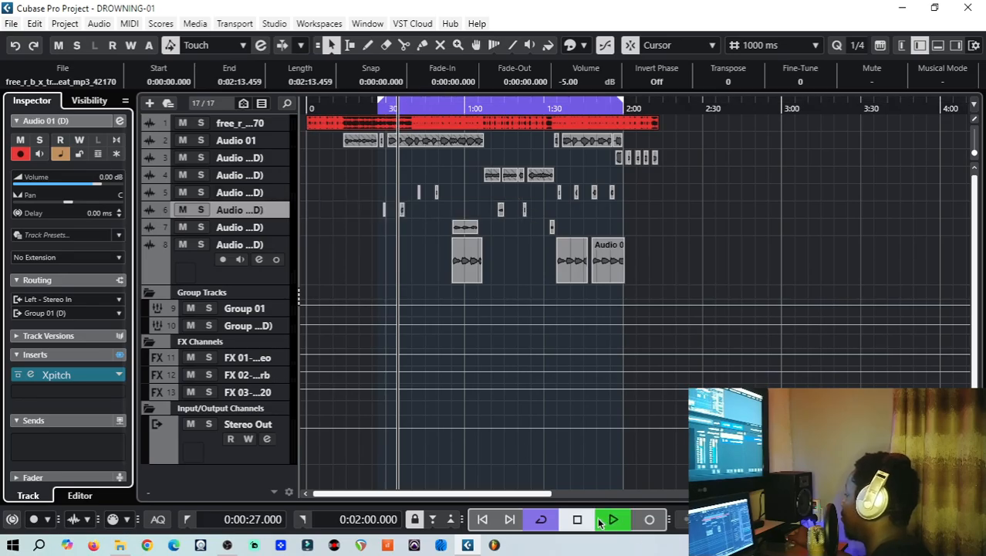
{"action": "left_click", "coordinate": [200, 210]}
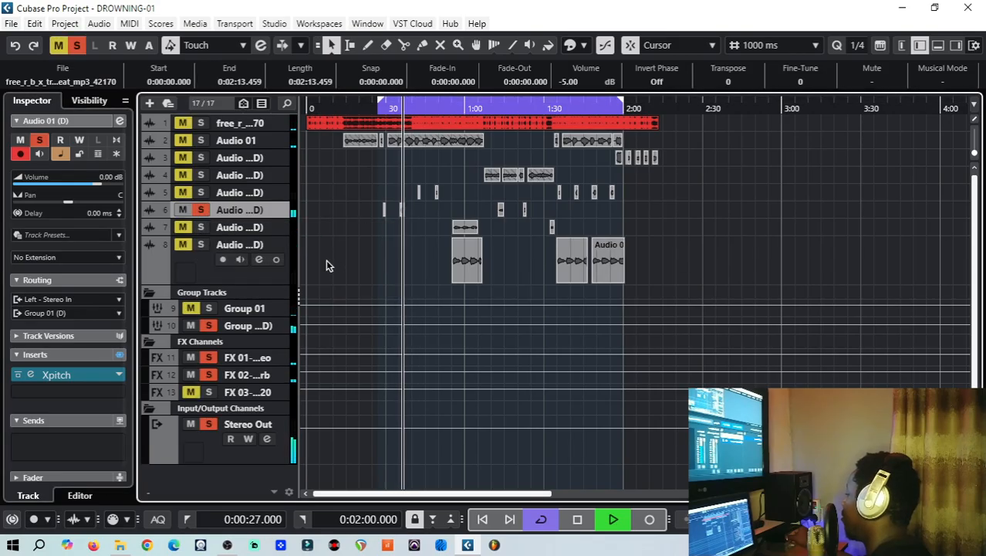
{"action": "left_click", "coordinate": [578, 523]}
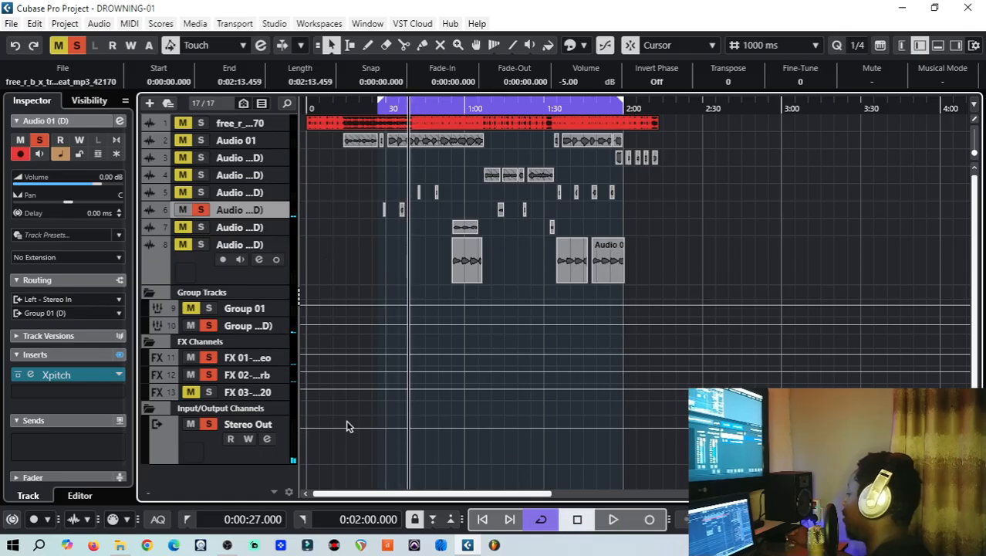
{"action": "left_click", "coordinate": [194, 392]}
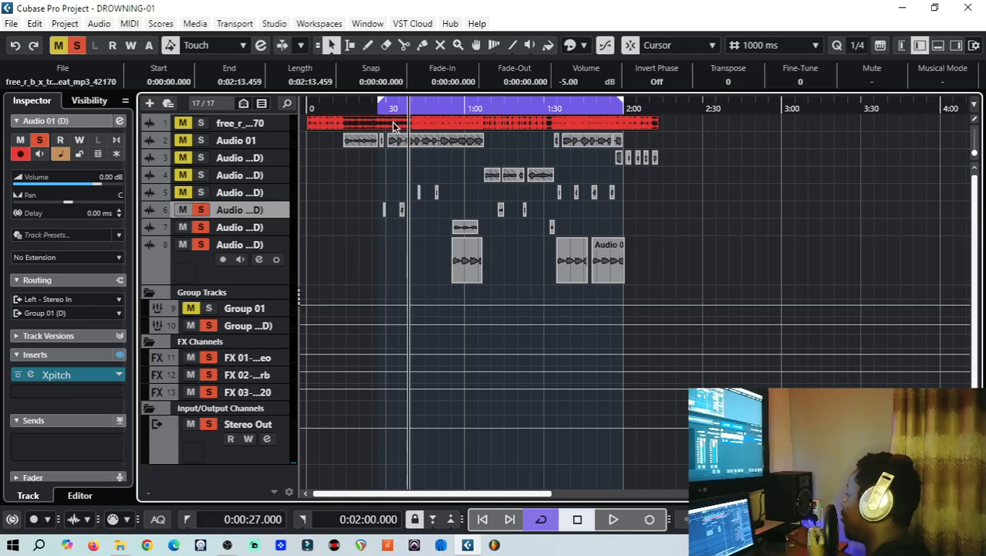
{"action": "left_click_drag", "start_coordinate": [404, 112], "coordinate": [398, 108]}
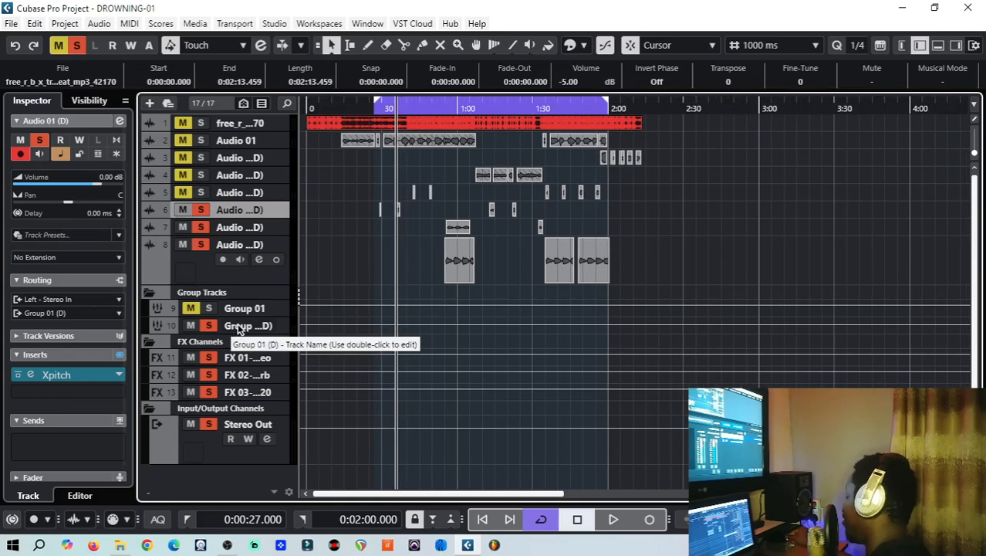
Step: Compare the sends on audio track 6 with those on Group 01 (D), and show track 6's inserts again
{"action": "left_click", "coordinate": [55, 353]}
{"action": "left_click", "coordinate": [56, 353]}
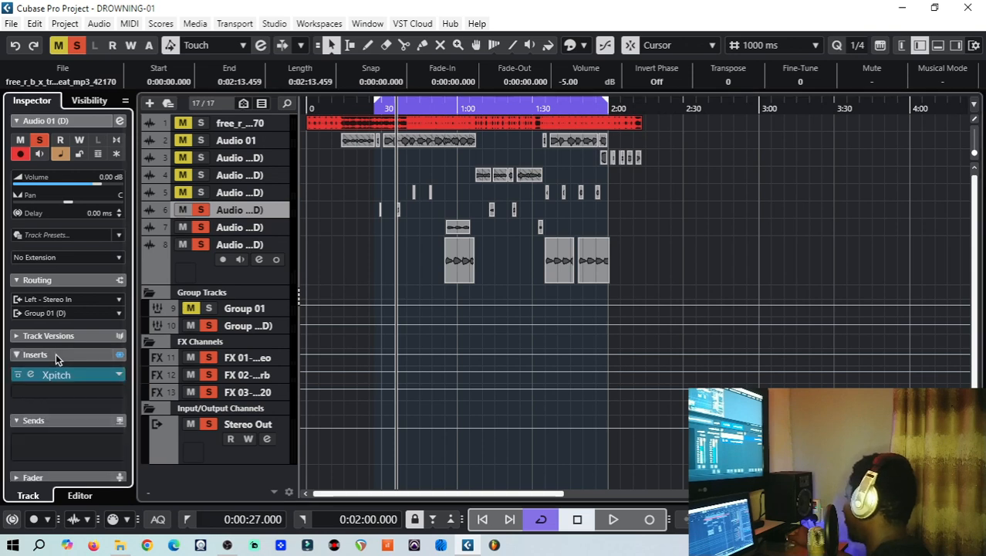
{"action": "left_click", "coordinate": [57, 353]}
{"action": "left_click", "coordinate": [15, 373]}
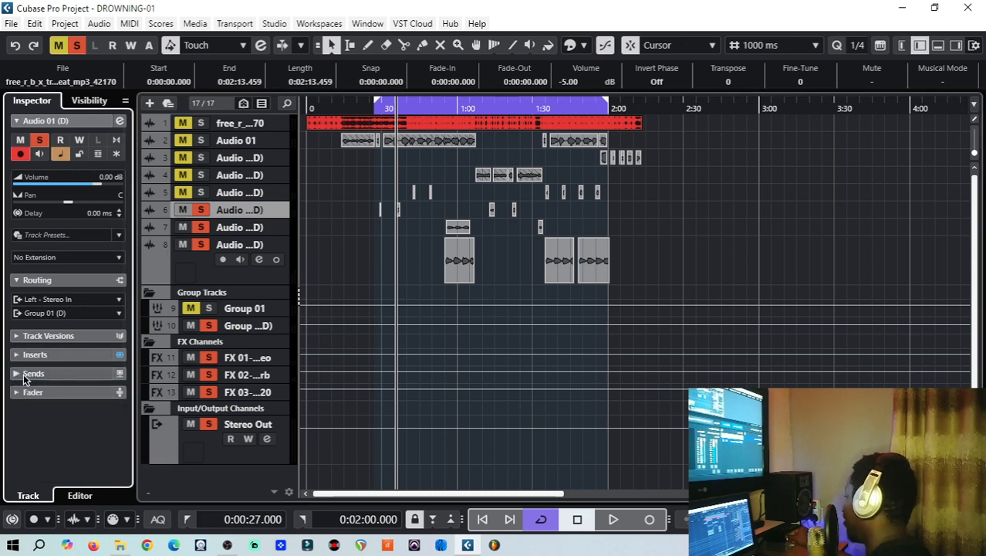
{"action": "left_click", "coordinate": [24, 374]}
{"action": "left_click", "coordinate": [239, 325]}
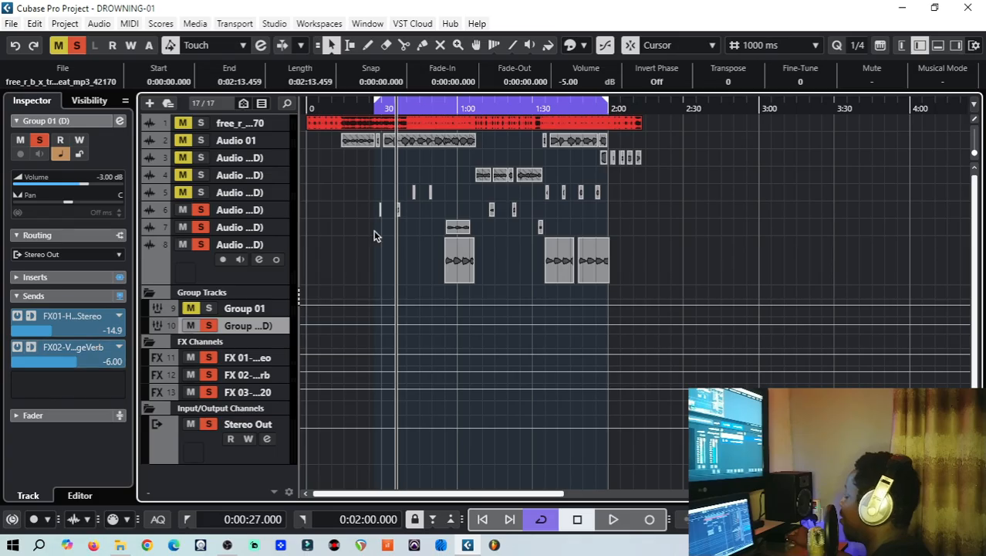
{"action": "left_click", "coordinate": [261, 213]}
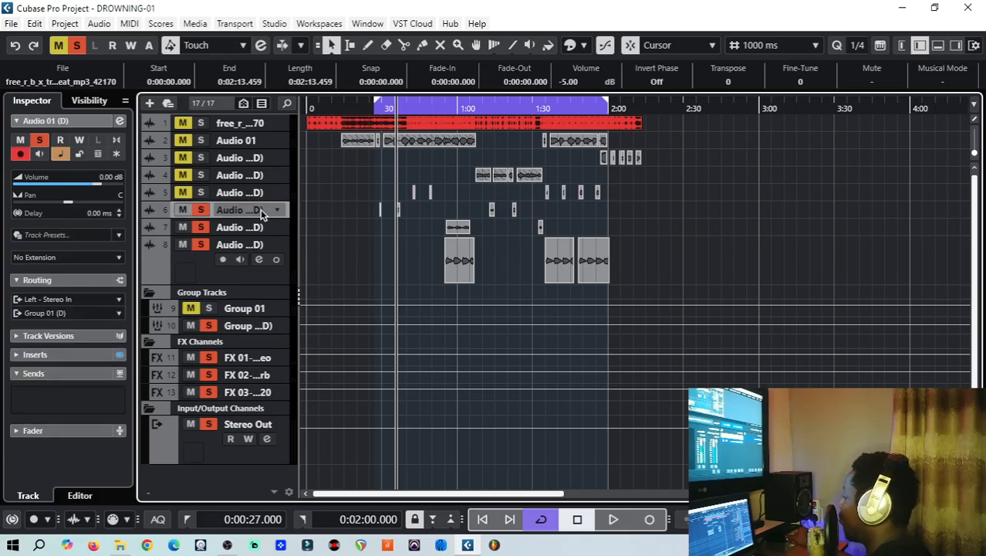
{"action": "left_click", "coordinate": [27, 355]}
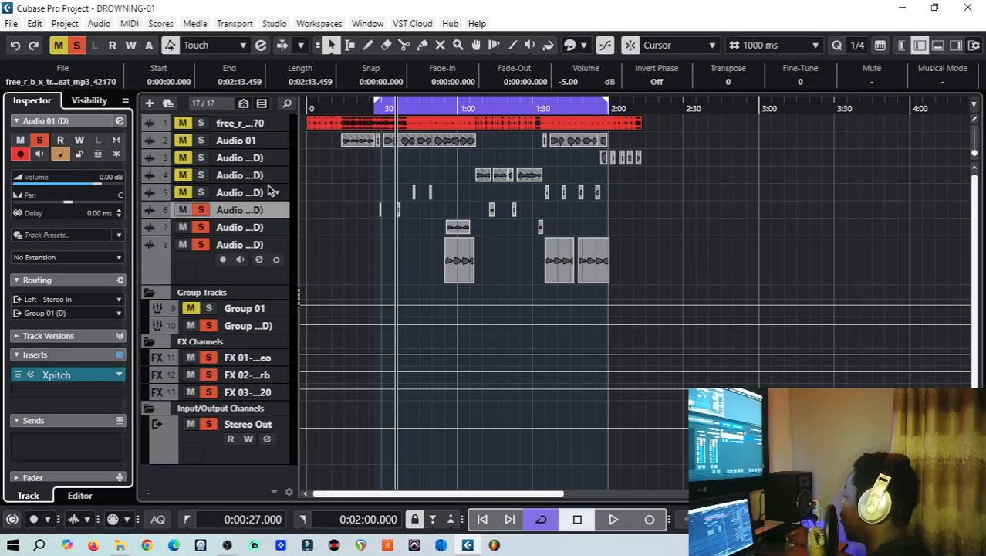
Step: Solo audio track 5 and play its first clip, restarting from just before the clip
{"action": "left_click", "coordinate": [268, 190]}
{"action": "left_click", "coordinate": [235, 195]}
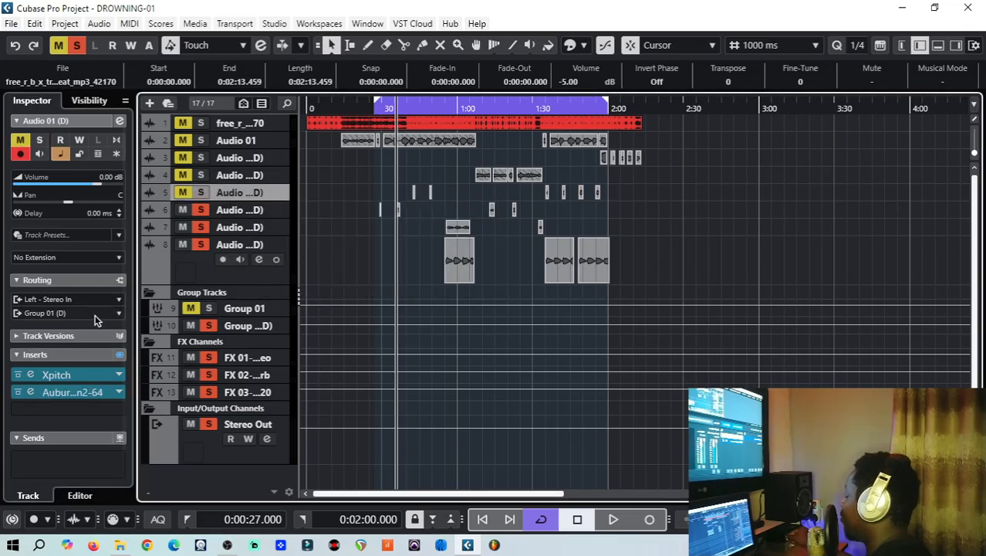
{"action": "left_click", "coordinate": [412, 126]}
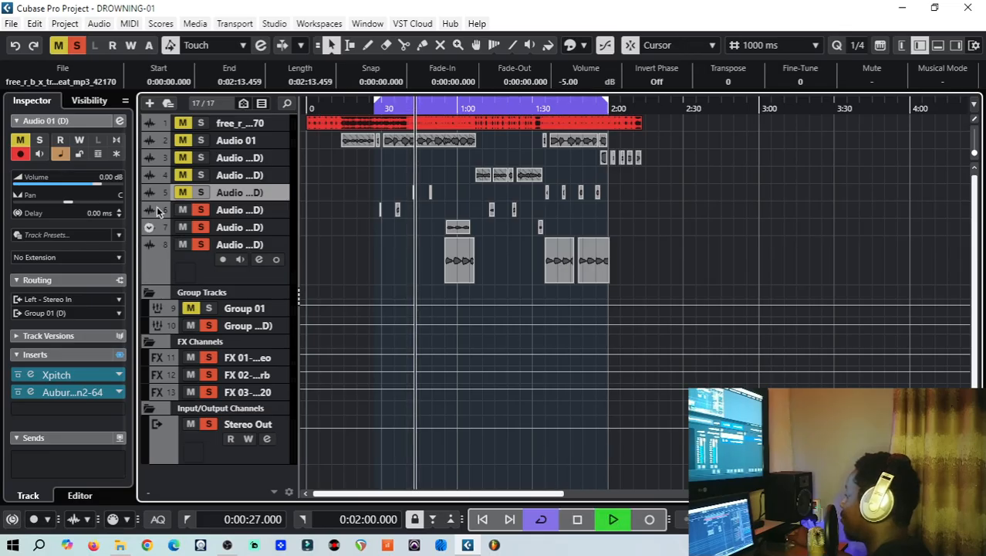
{"action": "left_click", "coordinate": [182, 193]}
{"action": "left_click", "coordinate": [201, 193]}
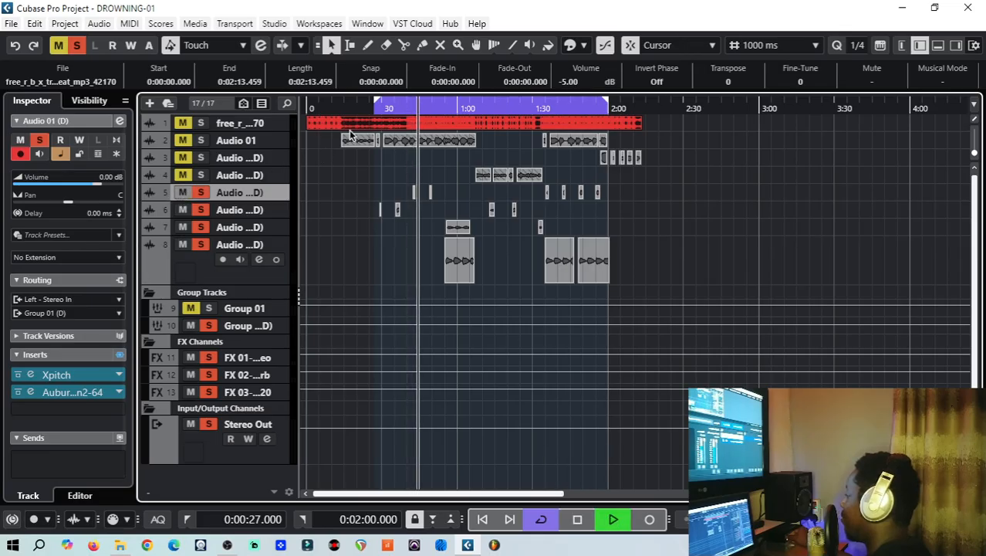
{"action": "left_click", "coordinate": [410, 107]}
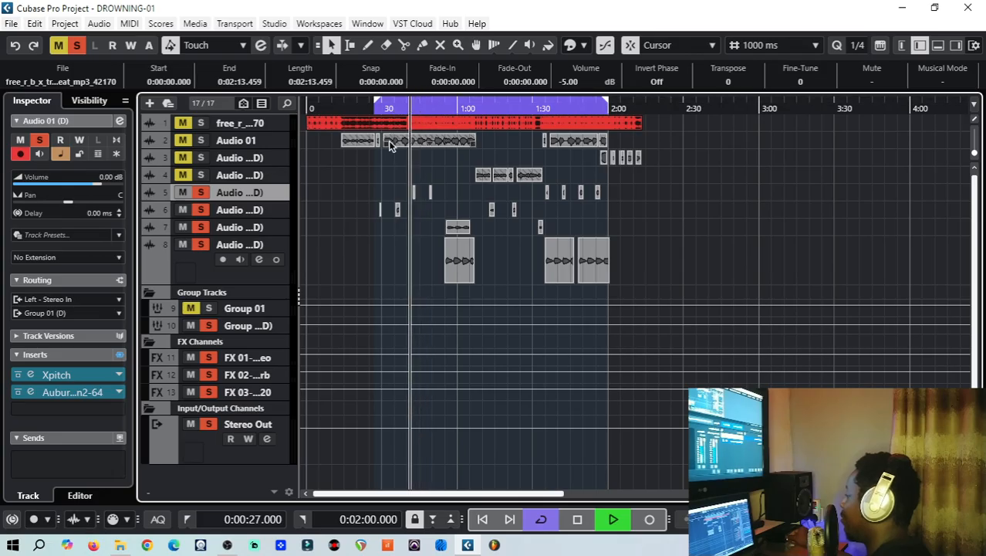
{"action": "left_click", "coordinate": [579, 523]}
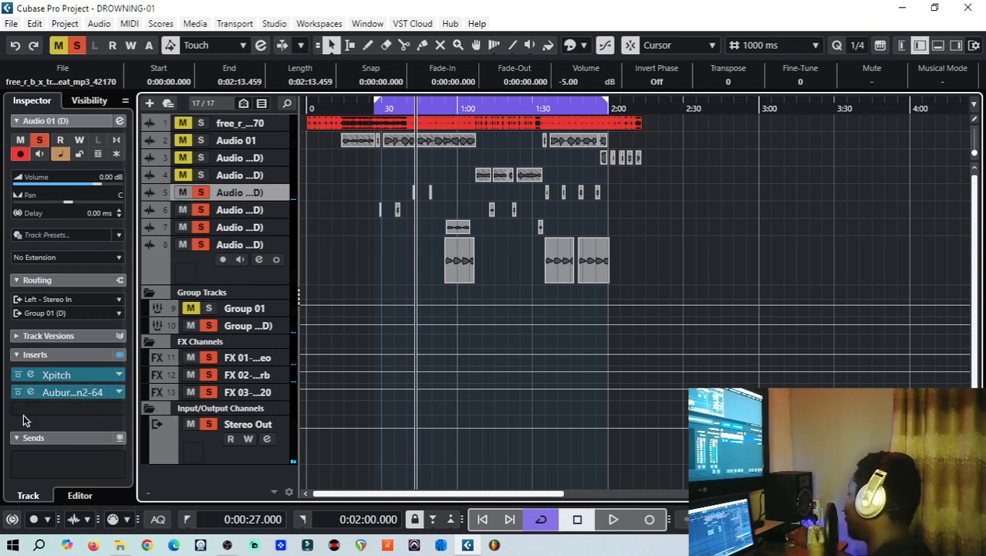
Step: Examine the pitch-shift setting in the Auburn Sounds Graillon 2 insert on audio track 5
{"action": "left_click", "coordinate": [32, 392]}
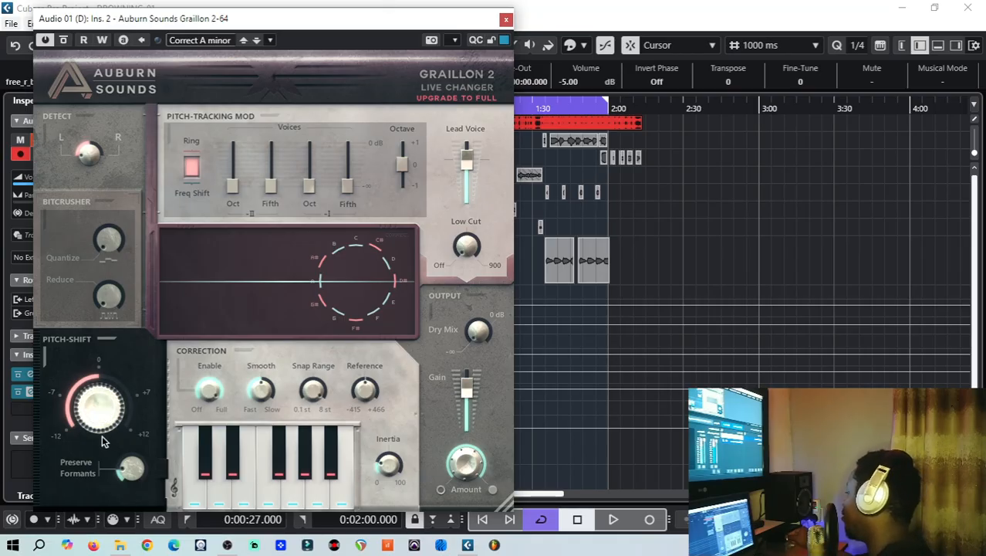
{"action": "mouse_move", "coordinate": [95, 417]}
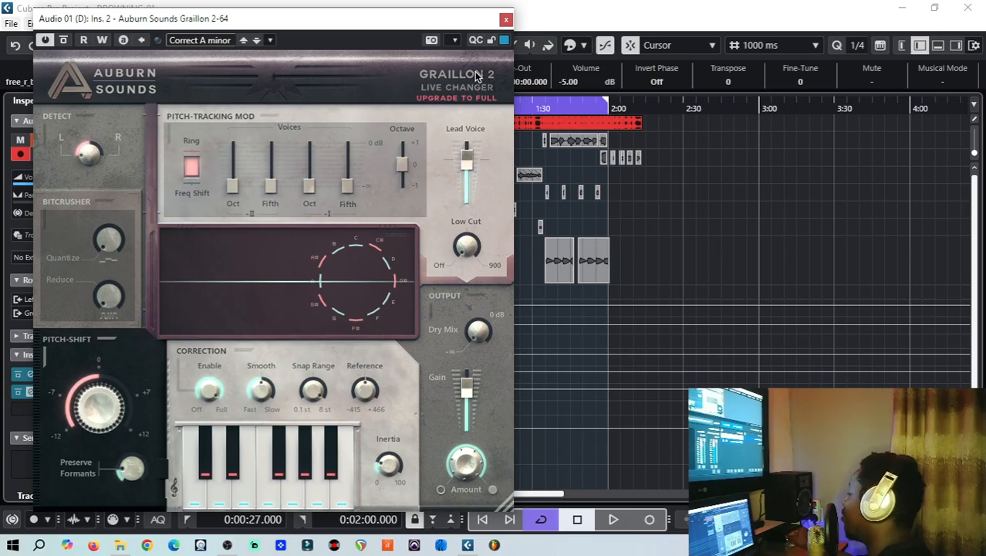
{"action": "left_click", "coordinate": [505, 21]}
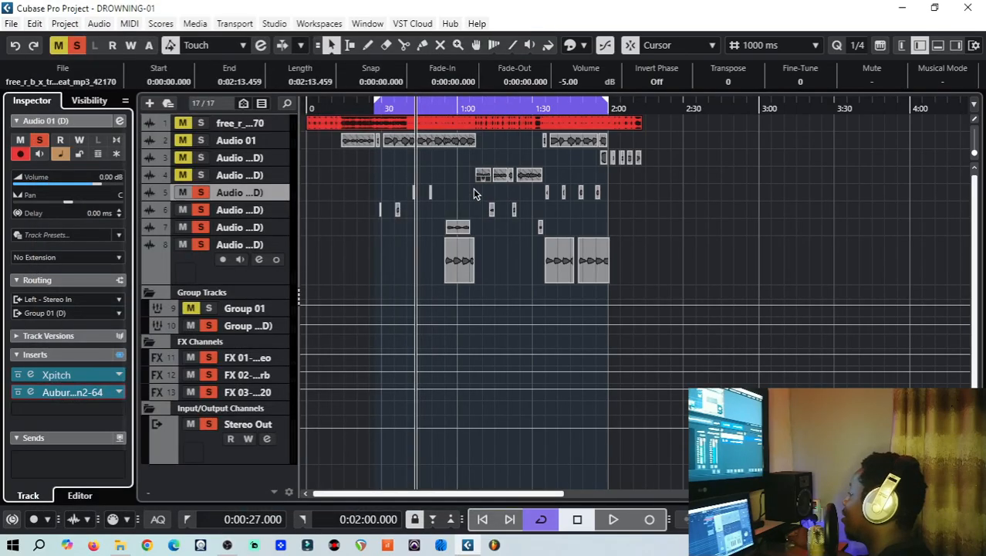
Step: Replay the first clip of soloed audio track 5 from just before its start, then stop playback
{"action": "left_click", "coordinate": [411, 112]}
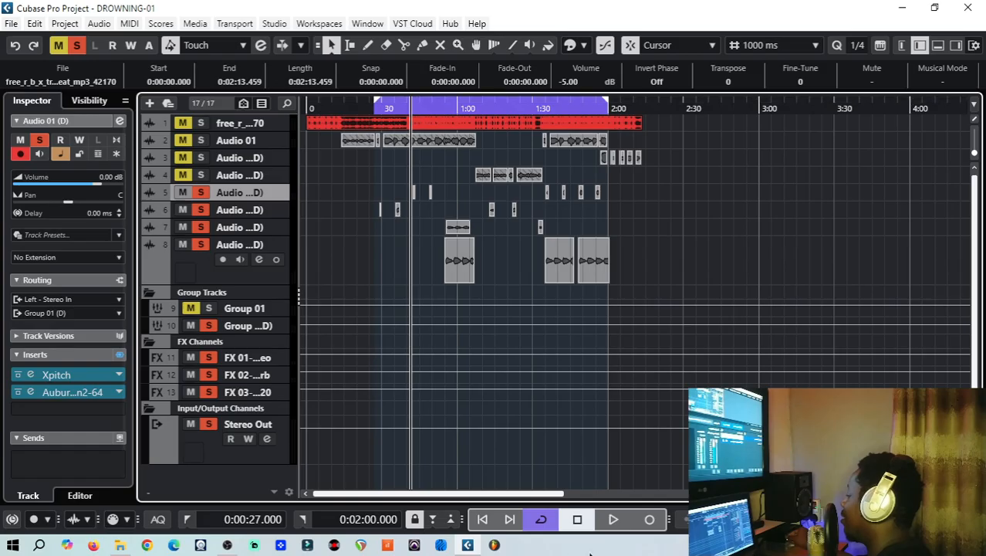
{"action": "left_click", "coordinate": [612, 519]}
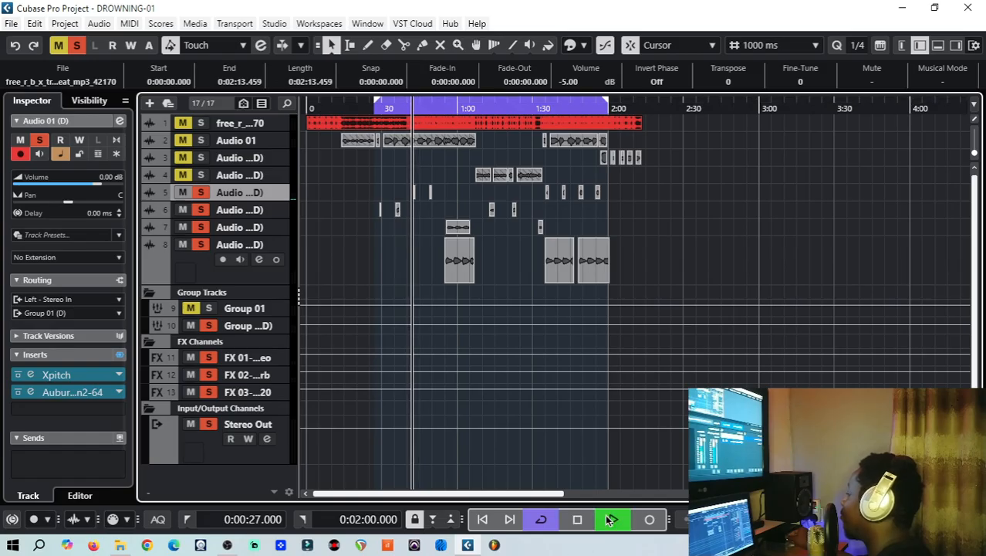
{"action": "left_click", "coordinate": [578, 517]}
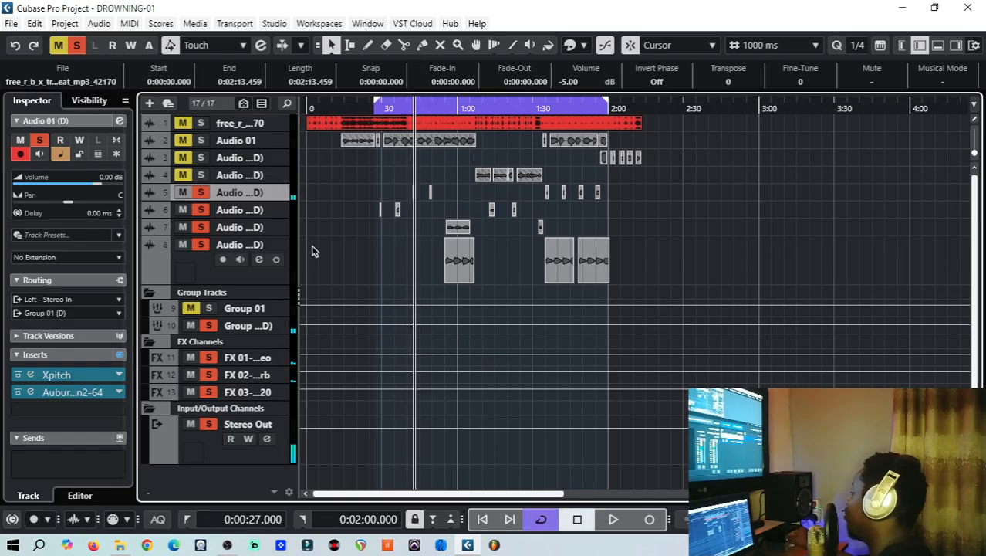
Step: Turn the cycle off and play audio track 7 from the start of its first clip
{"action": "left_click", "coordinate": [279, 229]}
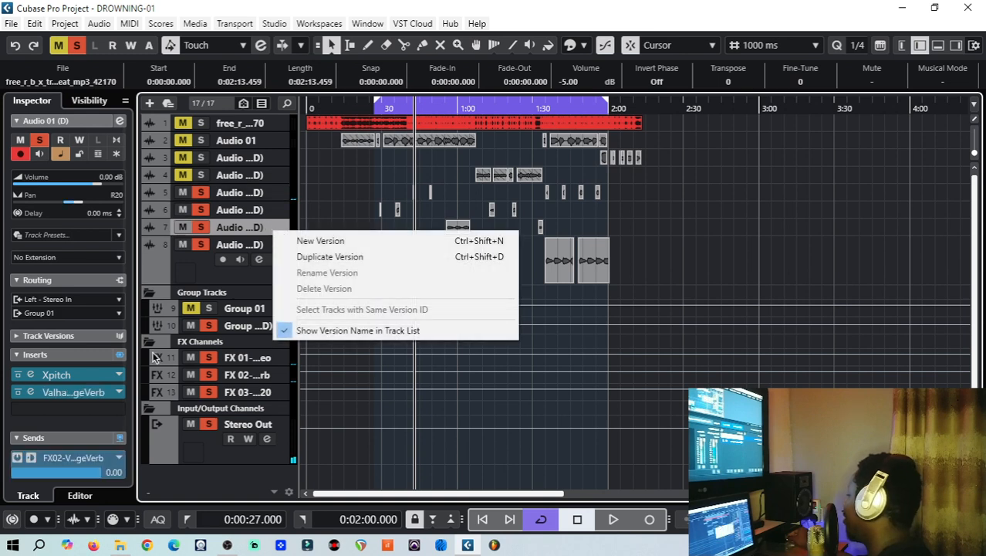
{"action": "left_click", "coordinate": [454, 103]}
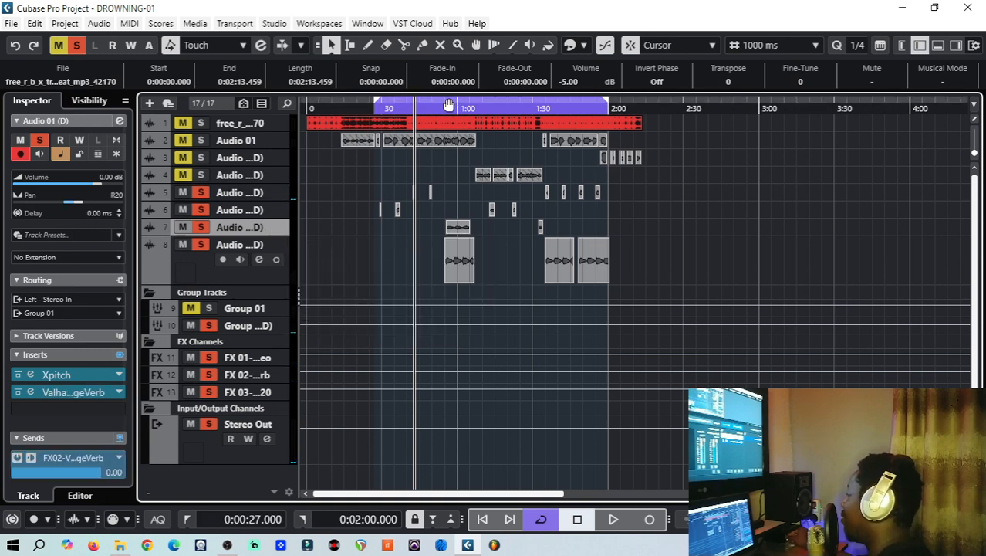
{"action": "left_click", "coordinate": [448, 102]}
{"action": "left_click", "coordinate": [445, 107]}
{"action": "left_click", "coordinate": [616, 519]}
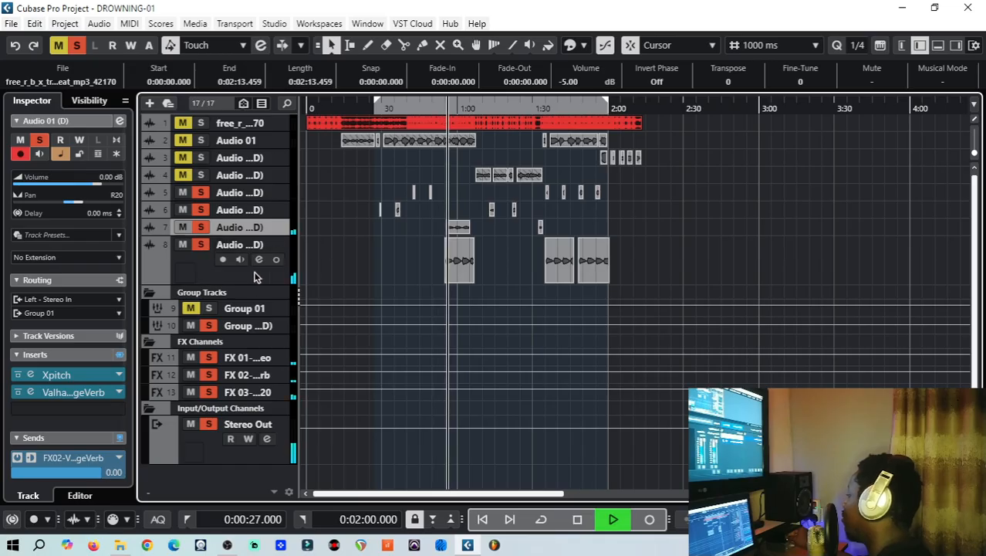
Step: Activate the DeEsser Mono and ValhallaVintageVerb inserts on audio track 8, and restart playback from its first clip
{"action": "left_click", "coordinate": [179, 252]}
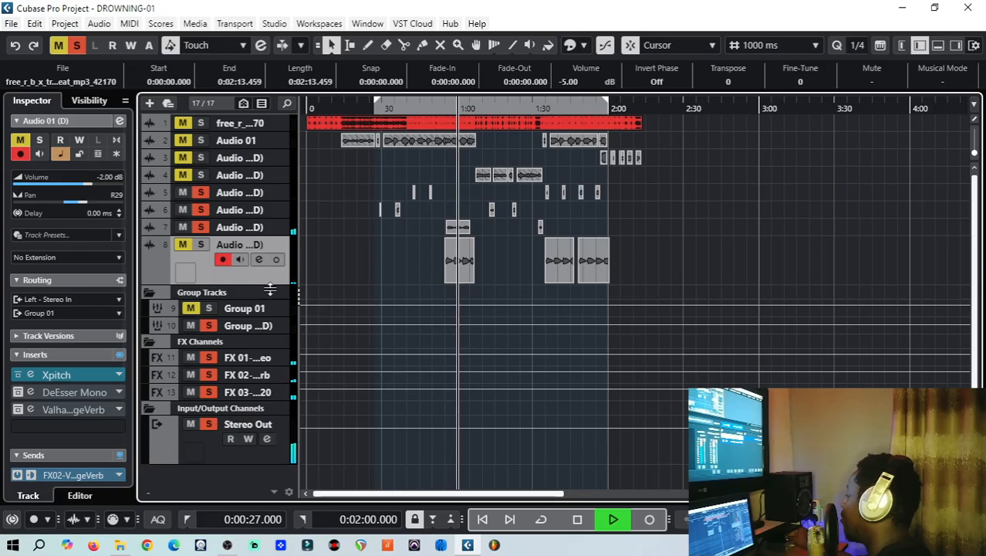
{"action": "left_click", "coordinate": [17, 392]}
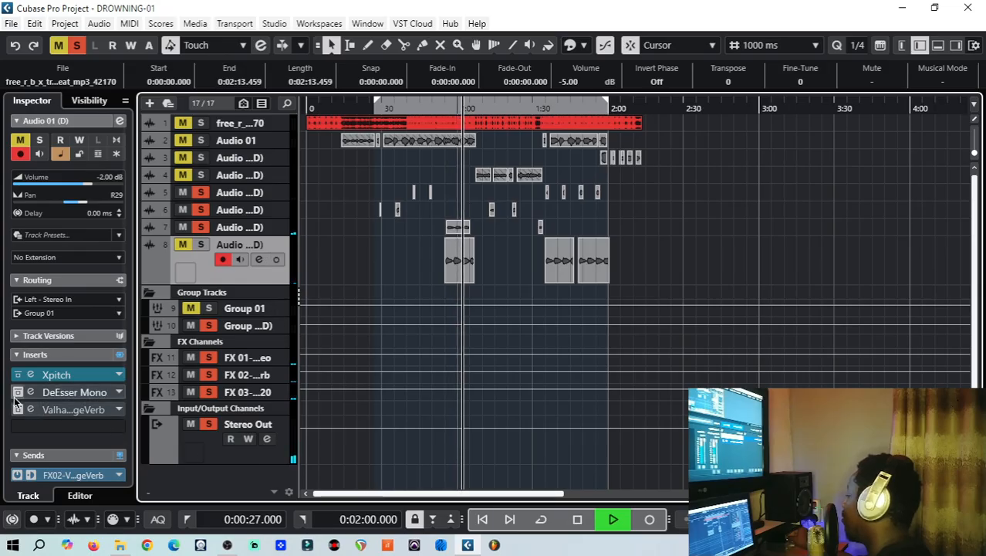
{"action": "left_click", "coordinate": [17, 409]}
{"action": "left_click", "coordinate": [444, 106]}
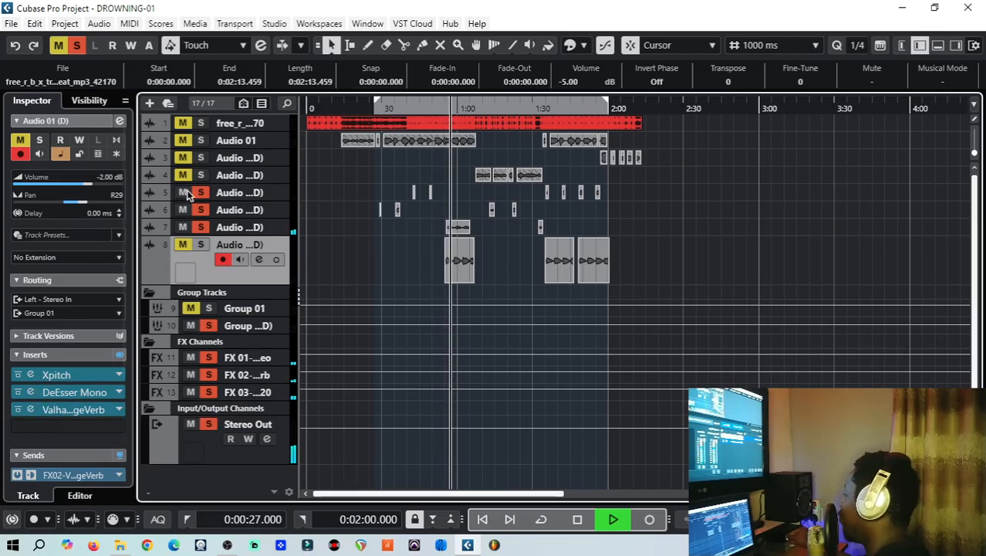
Step: Examine the ValhallaVintageVerb insert settings on audio track 7, and close the plug-in
{"action": "left_click", "coordinate": [291, 226]}
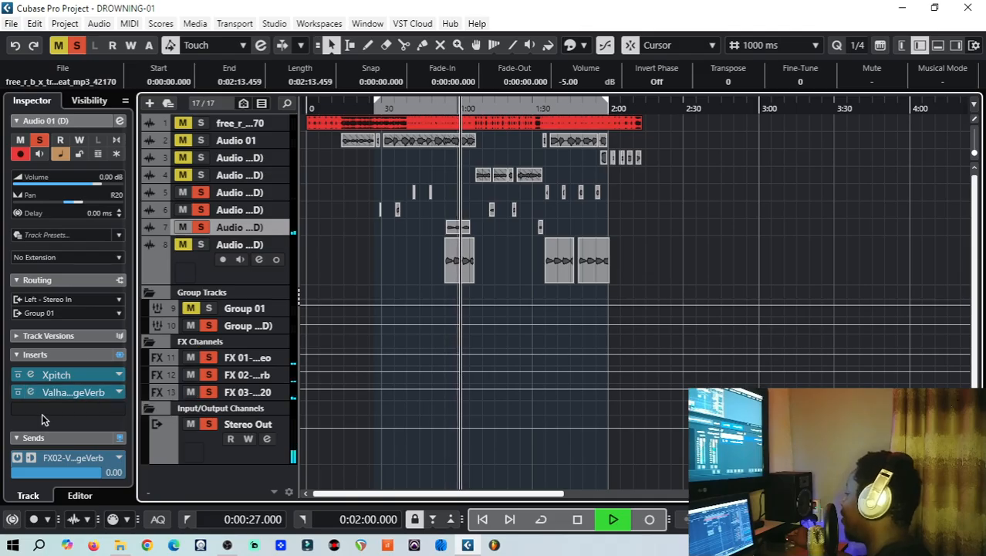
{"action": "left_click", "coordinate": [30, 393]}
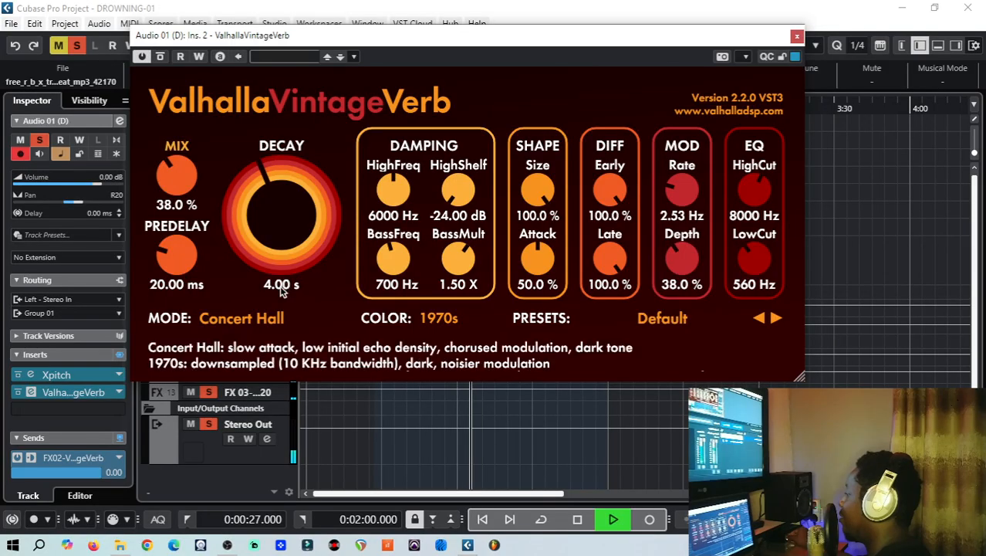
{"action": "left_click", "coordinate": [796, 39]}
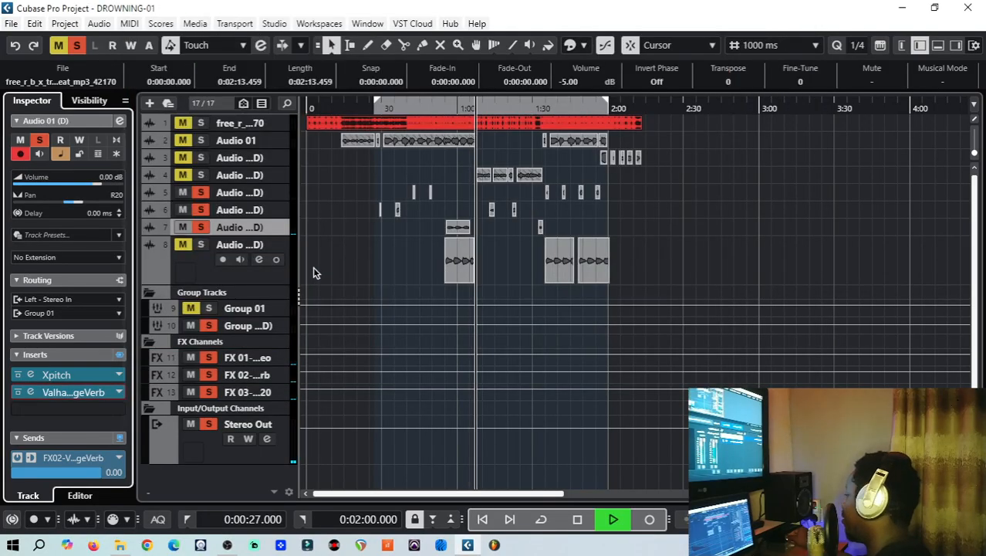
Step: Solo audio track 8 instead of track 7 and play its first clip, stopping partway through
{"action": "left_click", "coordinate": [443, 108]}
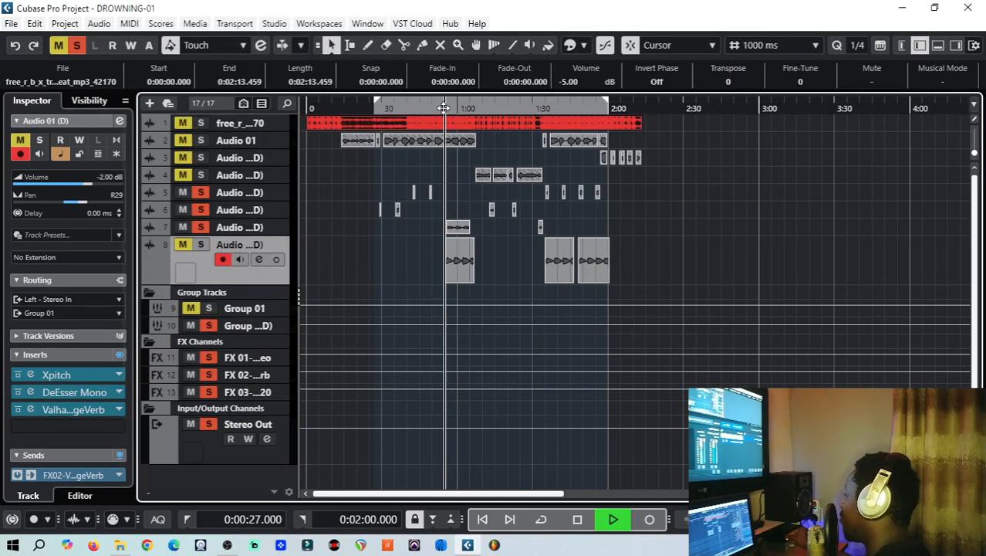
{"action": "left_click", "coordinate": [181, 228]}
{"action": "left_click", "coordinate": [184, 245]}
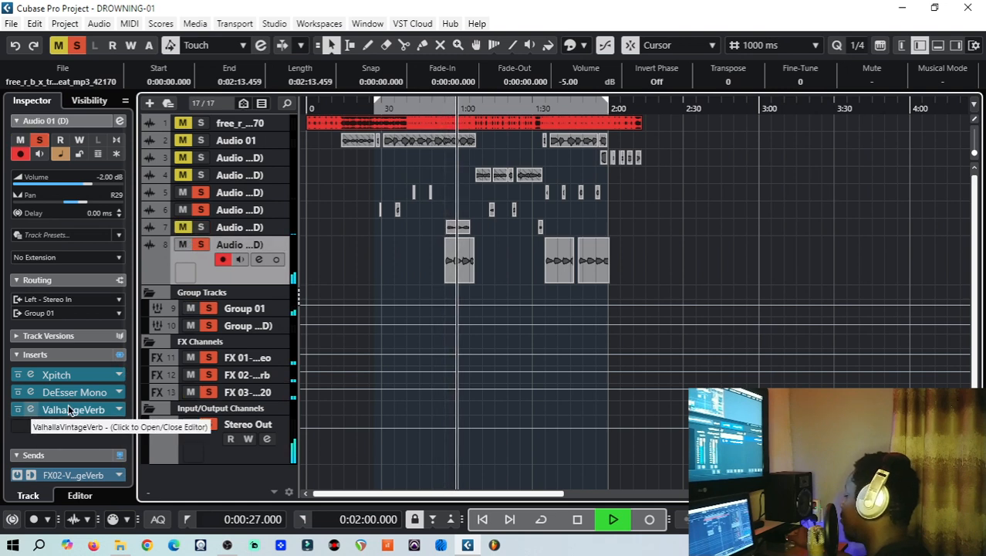
{"action": "left_click", "coordinate": [578, 522]}
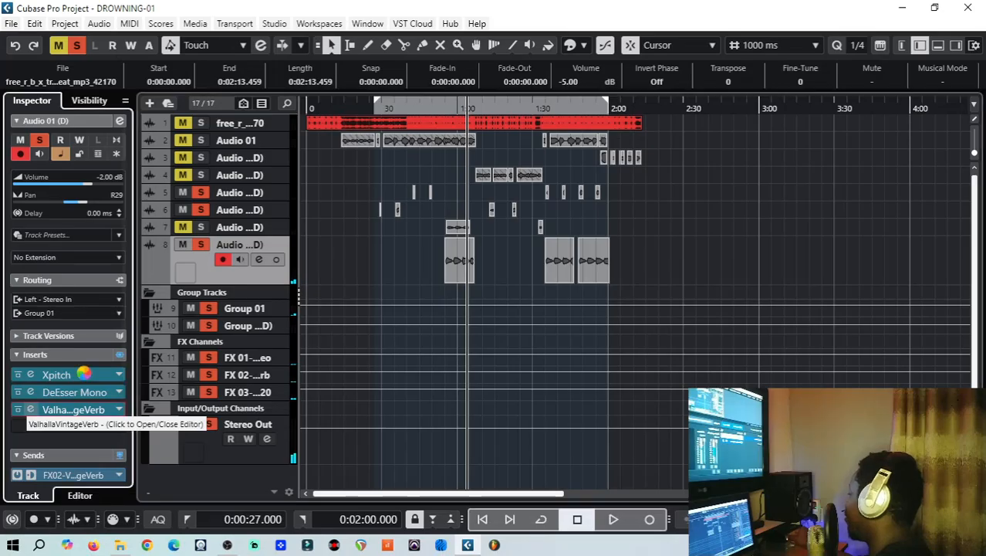
Step: Review audio track 8's ValhallaVintageVerb insert and its channel equalizer and send settings
{"action": "left_click", "coordinate": [30, 410]}
{"action": "left_click", "coordinate": [796, 37]}
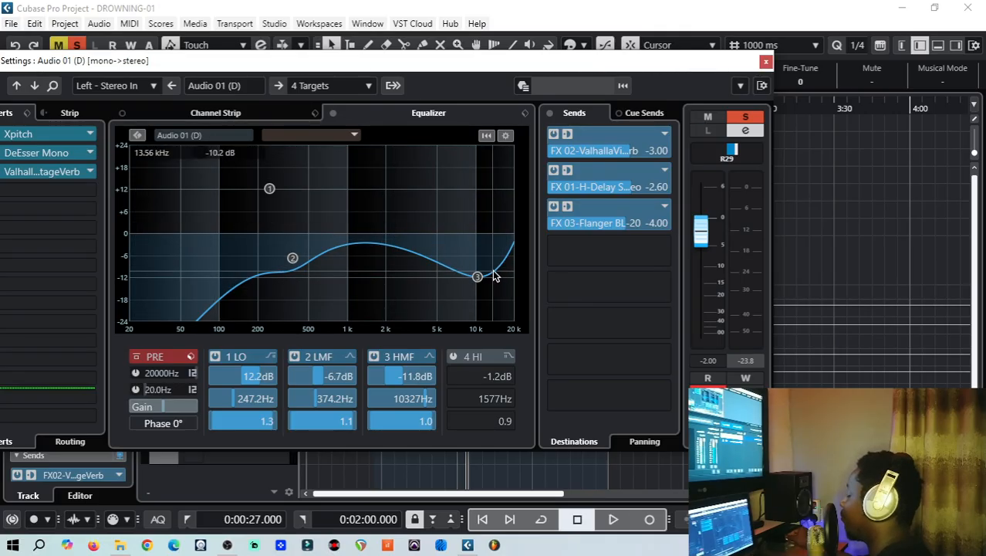
{"action": "left_click", "coordinate": [767, 62]}
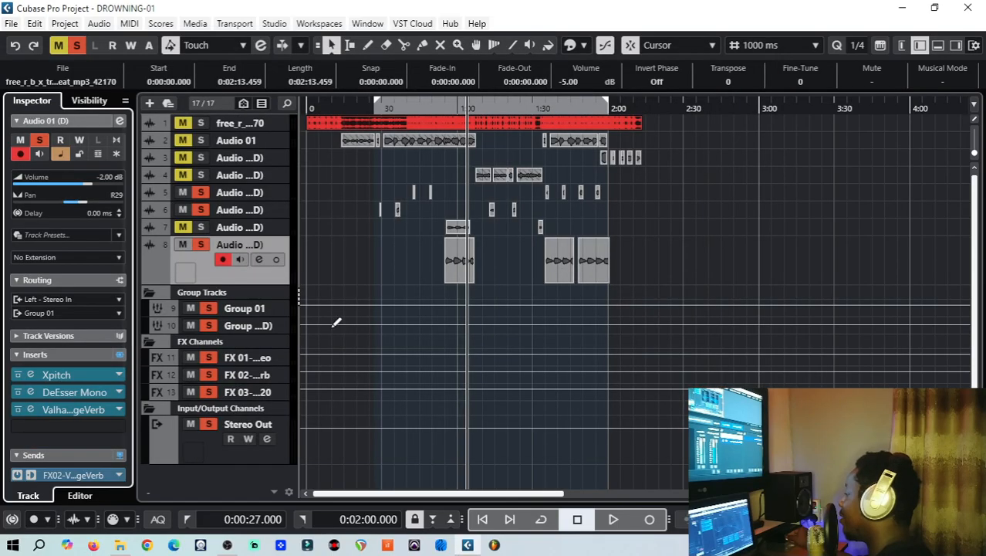
Step: Review audio track 7's channel equalizer and send settings
{"action": "left_click", "coordinate": [269, 230]}
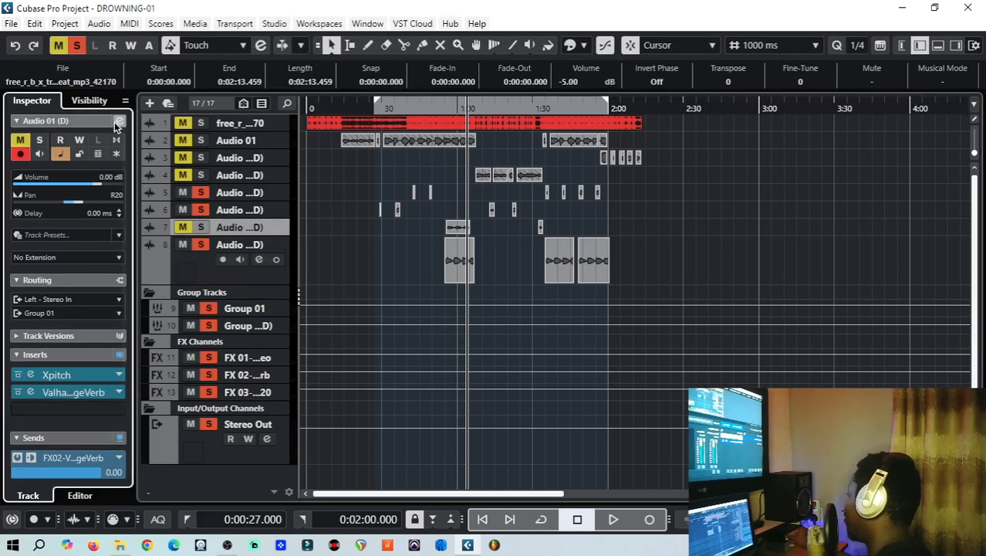
{"action": "left_click", "coordinate": [115, 122]}
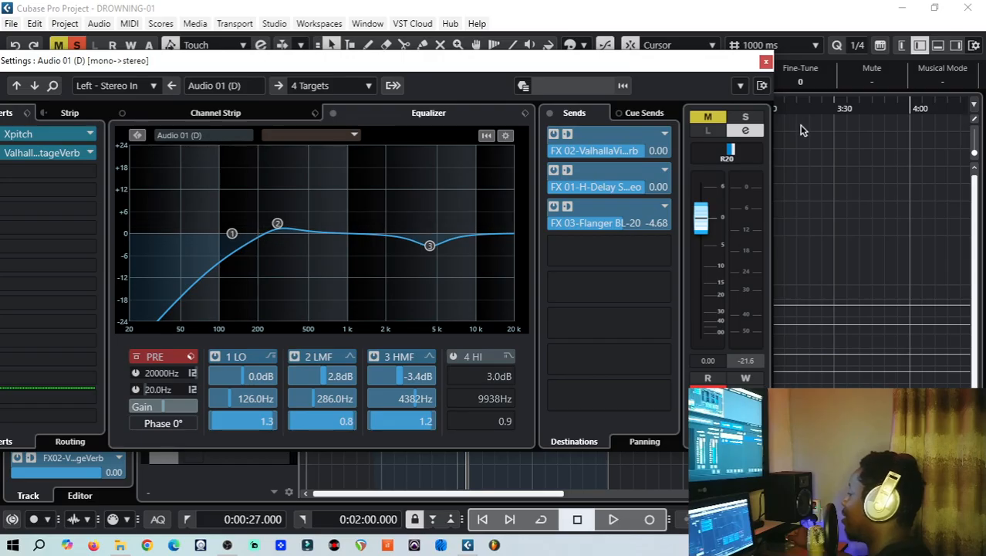
{"action": "left_click", "coordinate": [767, 62]}
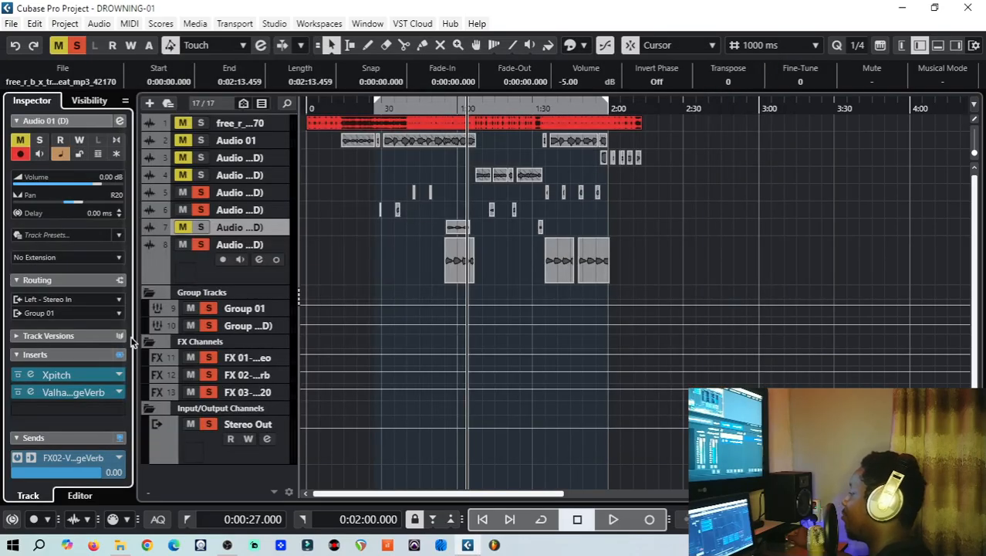
Step: Lower audio track 7's send to the FX 02 ValhallaVintageVerb channel to -1.50
{"action": "left_click", "coordinate": [33, 355]}
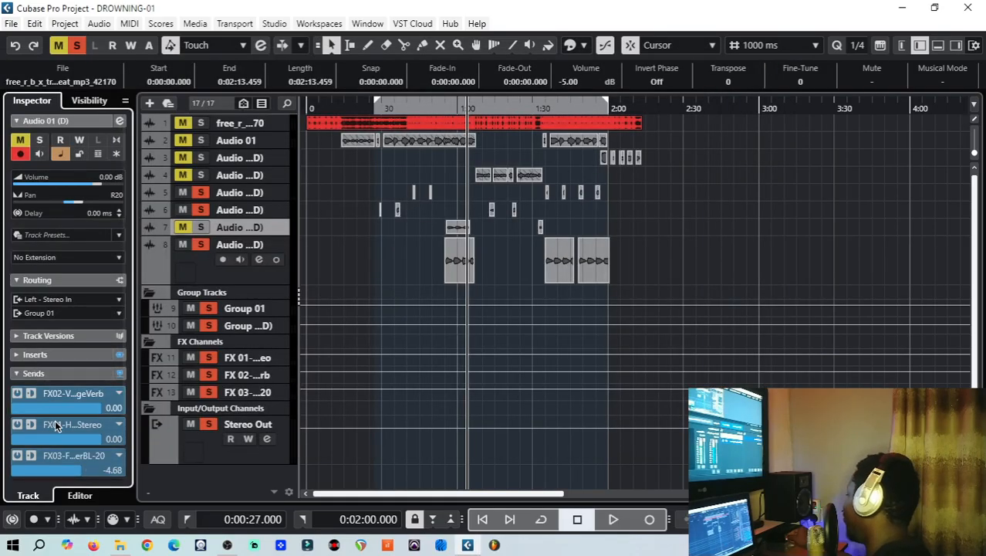
{"action": "scroll", "coordinate": [54, 420], "scroll_direction": "down", "scroll_amount": 2}
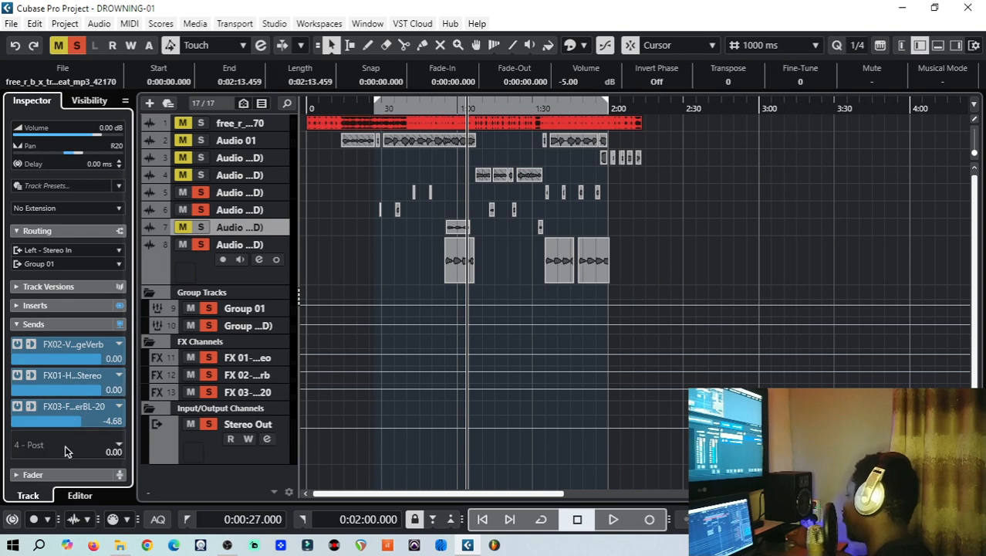
{"action": "left_click_drag", "start_coordinate": [91, 362], "coordinate": [75, 365]}
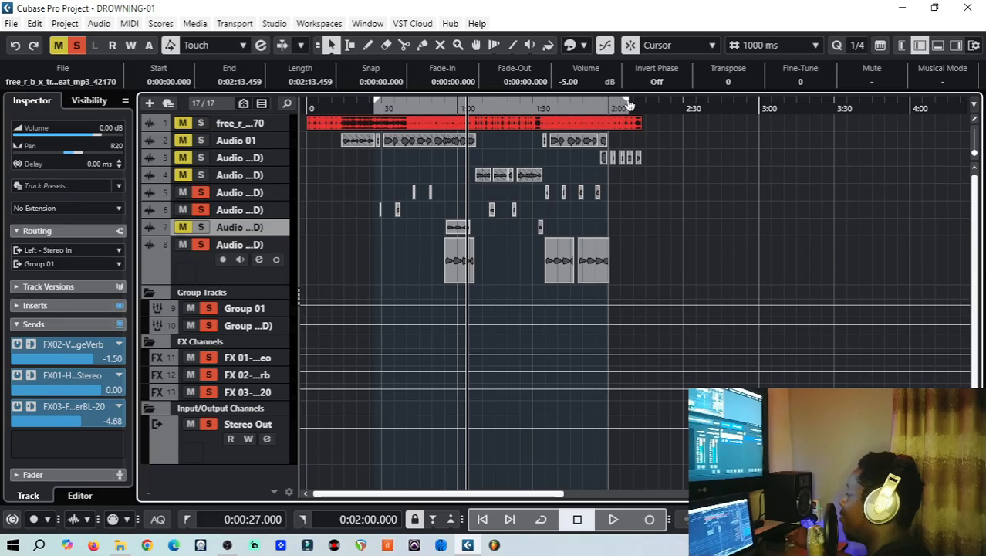
Step: Extend the locator range's end to 0:02:14.000 and place the playhead at the range's start
{"action": "left_click", "coordinate": [532, 108]}
{"action": "left_click", "coordinate": [517, 103]}
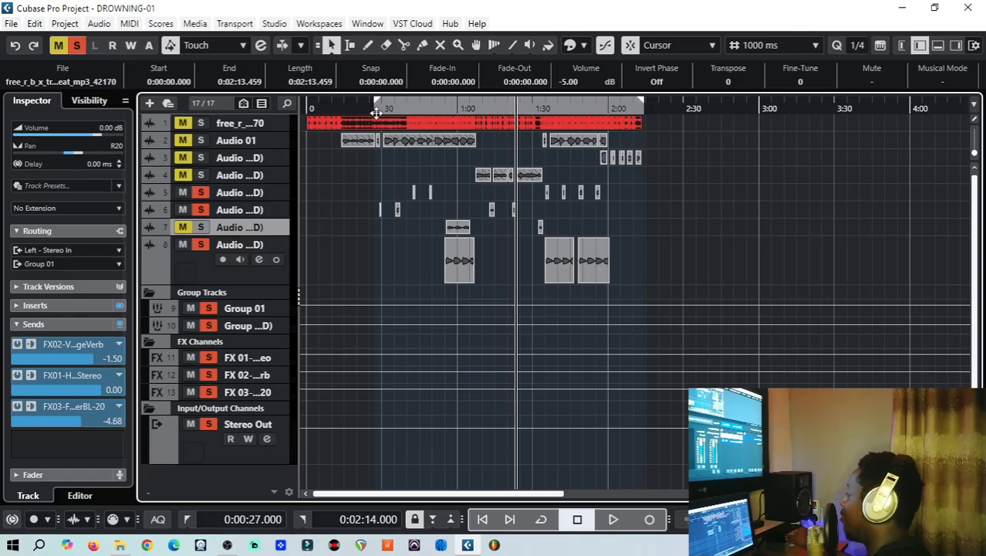
{"action": "left_click_drag", "start_coordinate": [376, 108], "coordinate": [376, 105]}
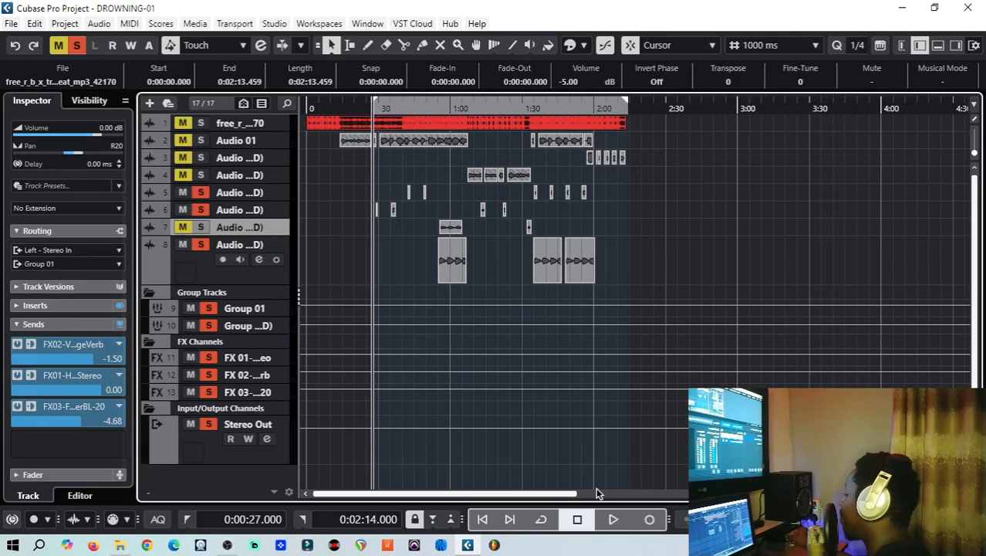
Step: Play the whole mix with all solo states deactivated, display Group 01's sends, and stop playback
{"action": "left_click", "coordinate": [612, 519]}
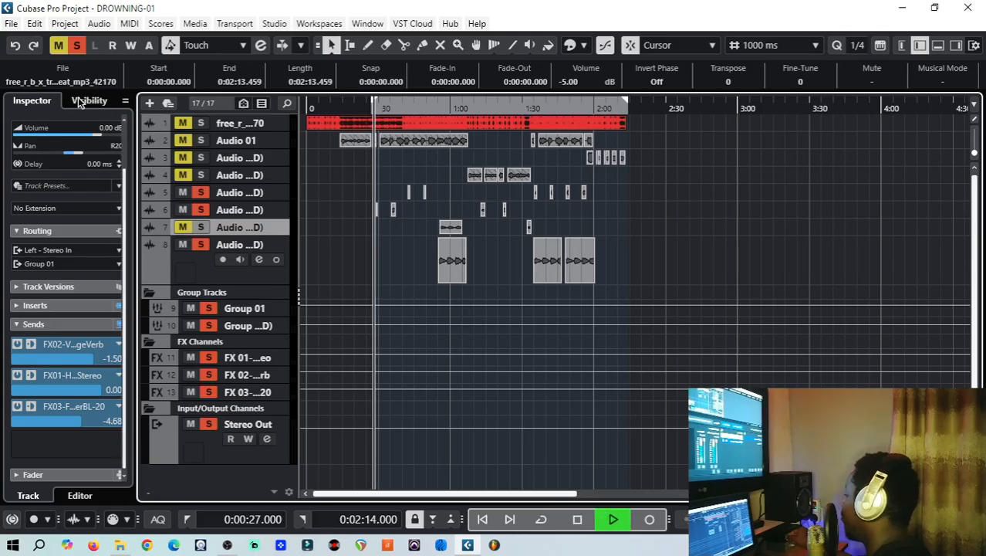
{"action": "left_click", "coordinate": [78, 46]}
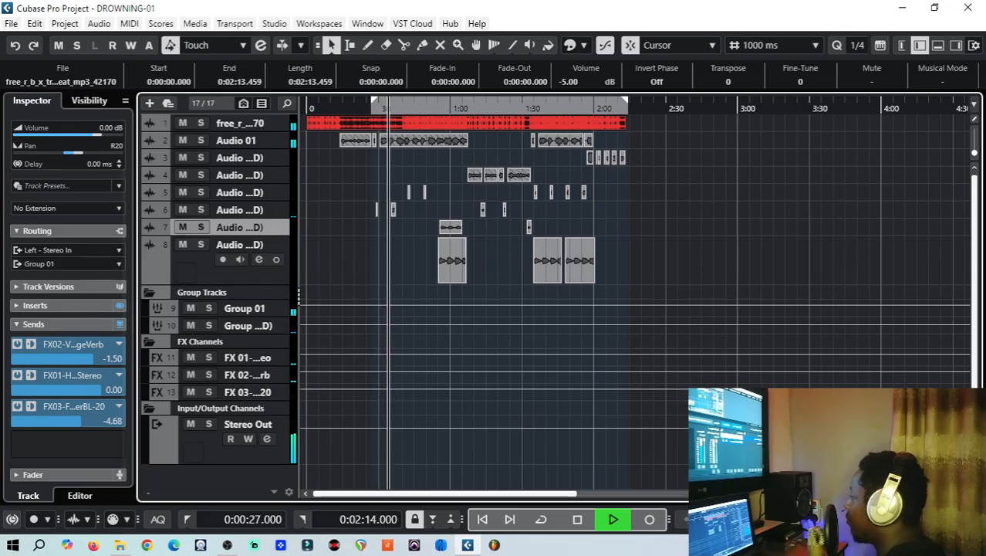
{"action": "mouse_move", "coordinate": [919, 493]}
{"action": "left_mouse_down"}
{"action": "mouse_move", "coordinate": [929, 494]}
{"action": "mouse_move", "coordinate": [914, 493]}
{"action": "left_mouse_up"}
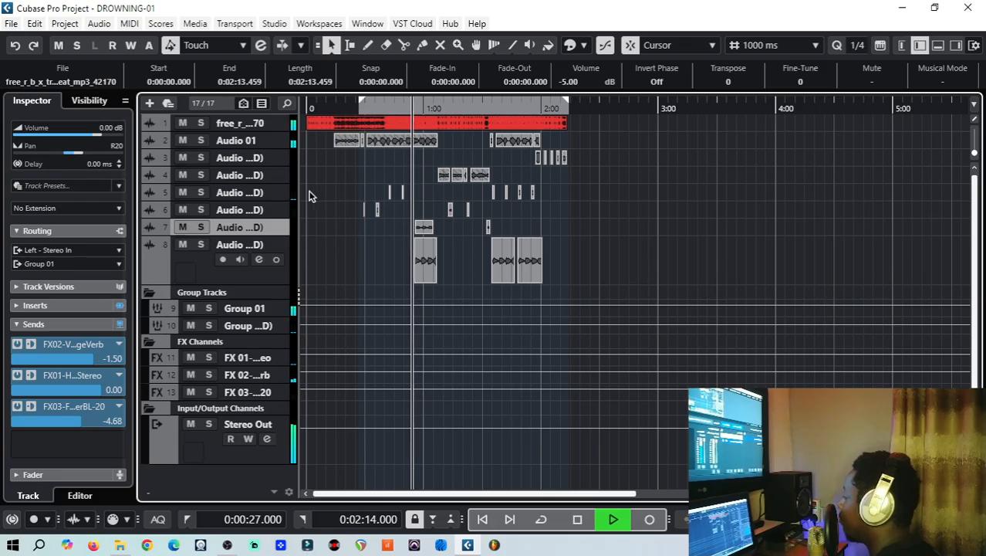
{"action": "left_click", "coordinate": [245, 309]}
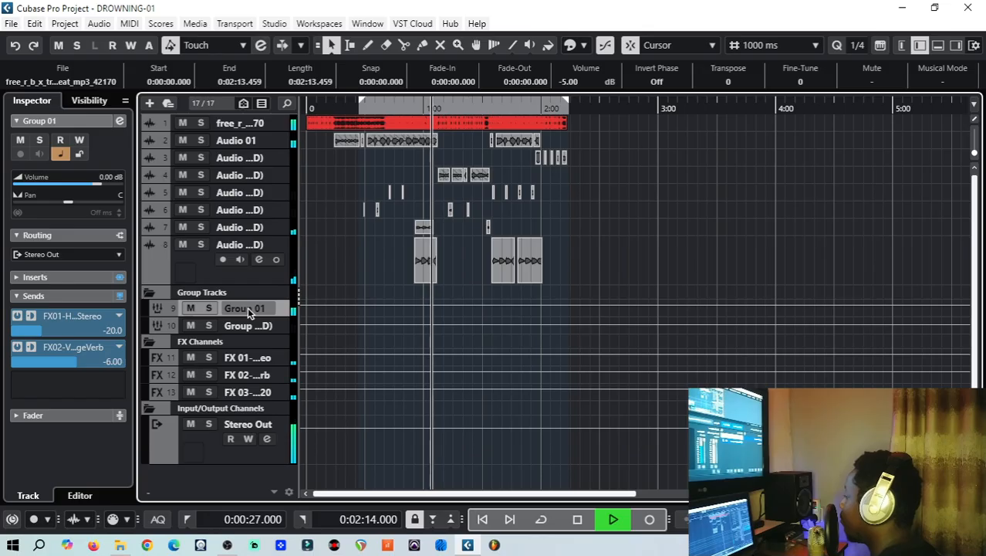
{"action": "left_click", "coordinate": [578, 519]}
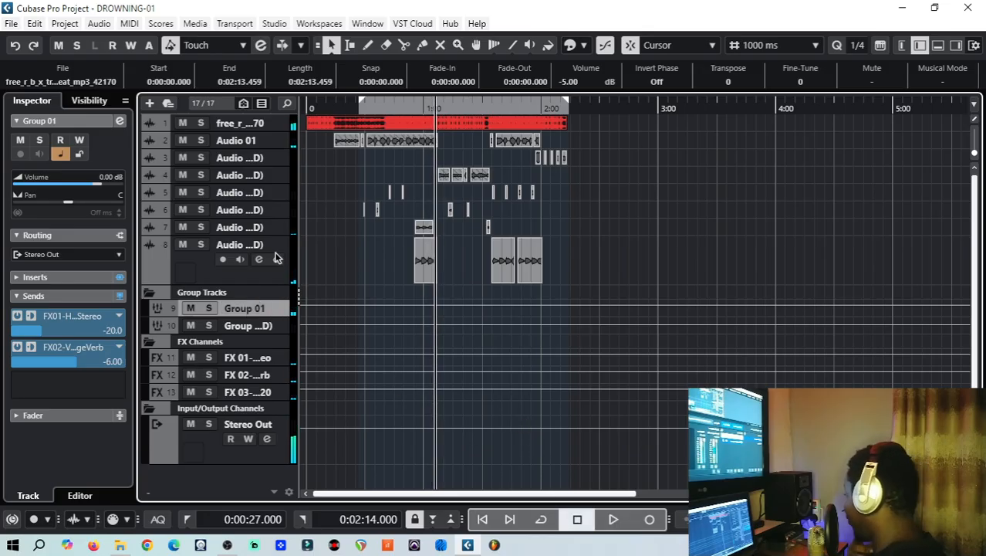
Step: Examine the Pro-Q 3 insert on the beat track, including the options of the 3174.2 Hz band
{"action": "left_click", "coordinate": [267, 129]}
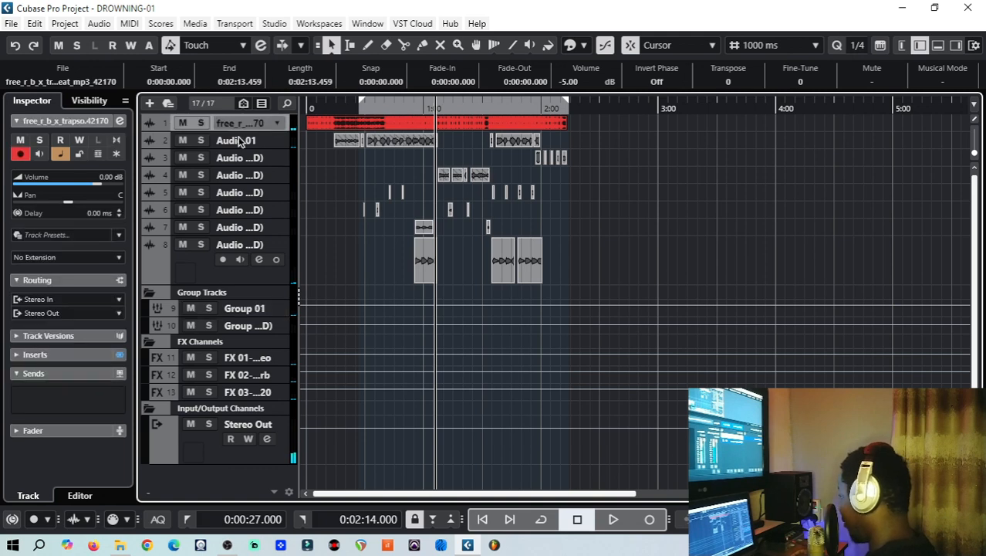
{"action": "left_click", "coordinate": [17, 354]}
{"action": "left_click", "coordinate": [33, 376]}
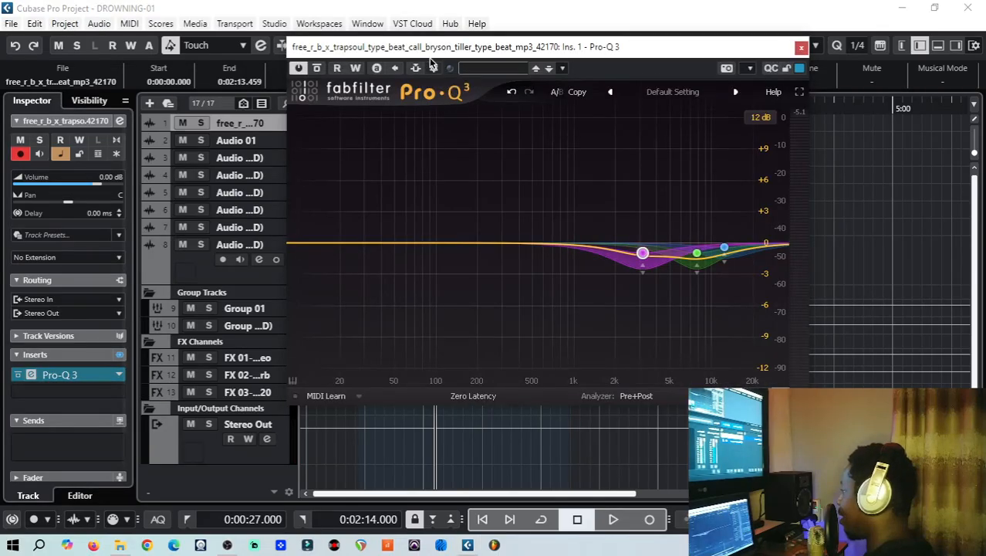
{"action": "left_click_drag", "start_coordinate": [423, 49], "coordinate": [326, 80]}
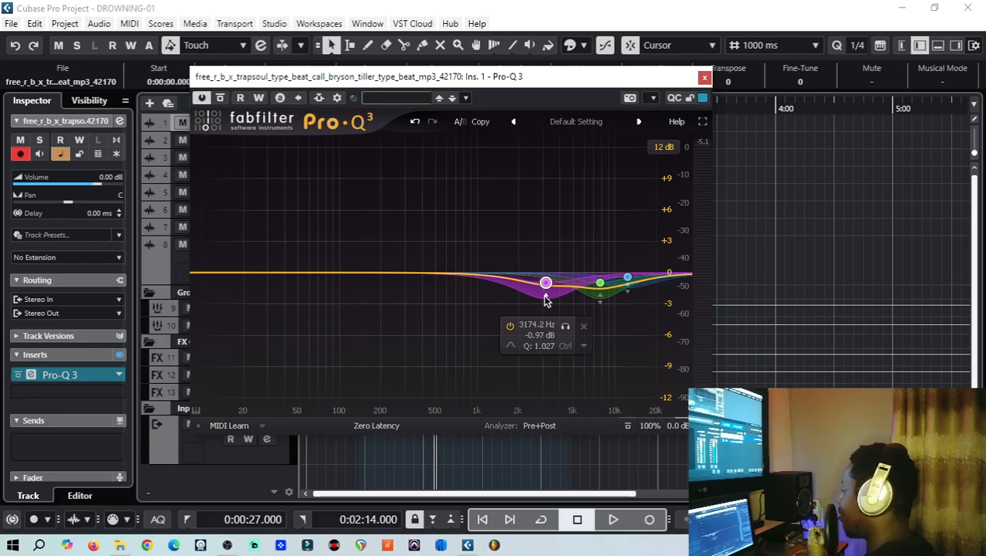
{"action": "left_click", "coordinate": [583, 348]}
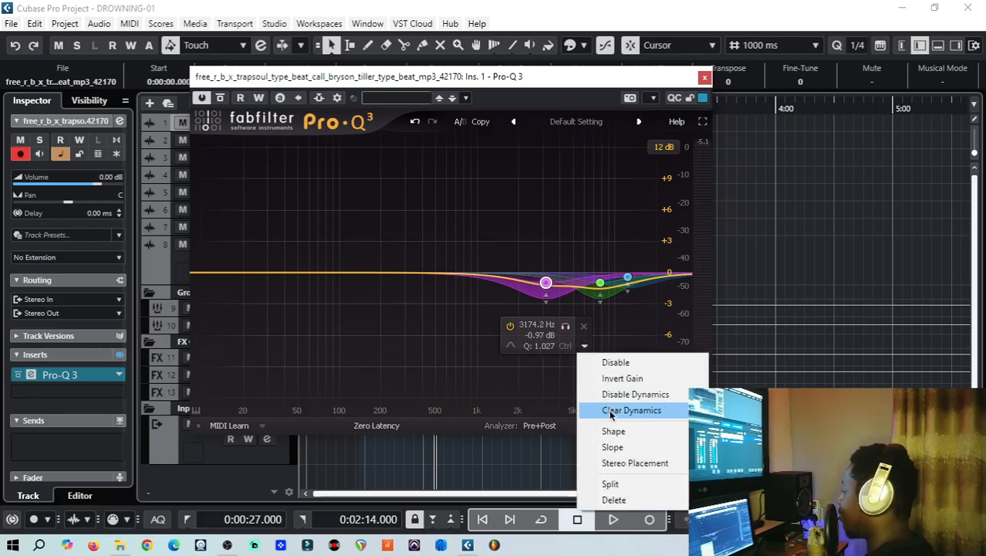
{"action": "left_click", "coordinate": [552, 255]}
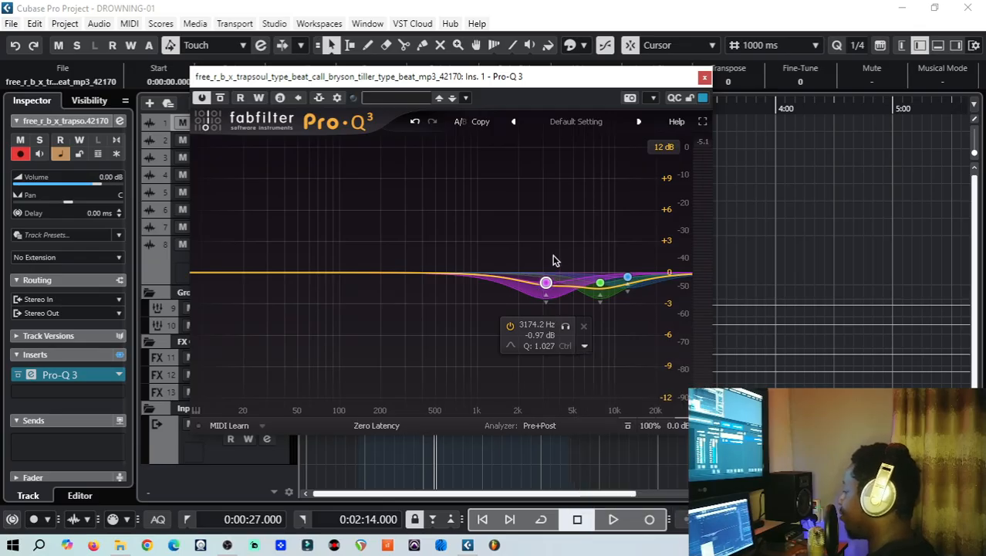
Step: Close the beat track's EQ, place the playhead at about 1:16, and activate and open the Stereo Out channel's Pro-Q 3 insert
{"action": "left_click", "coordinate": [705, 79]}
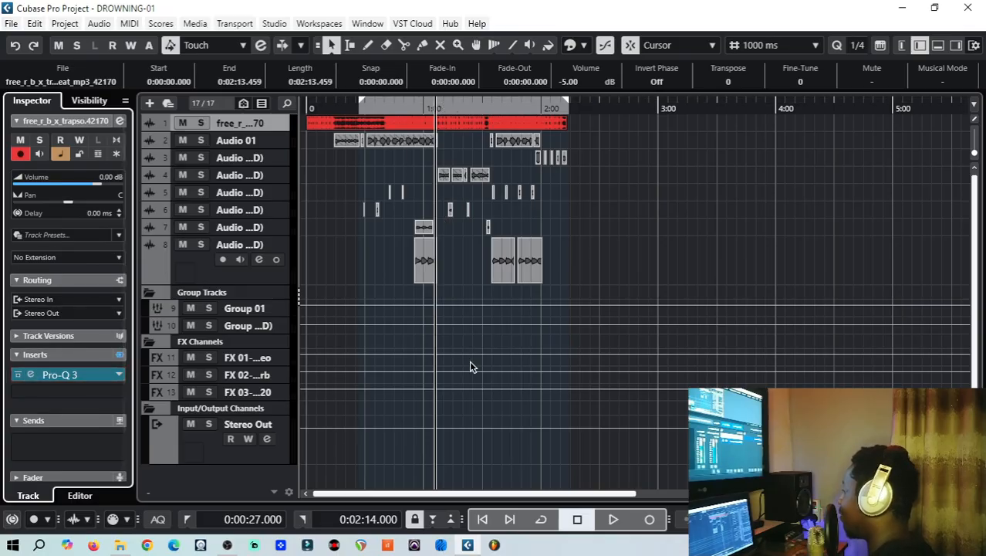
{"action": "left_click", "coordinate": [457, 104]}
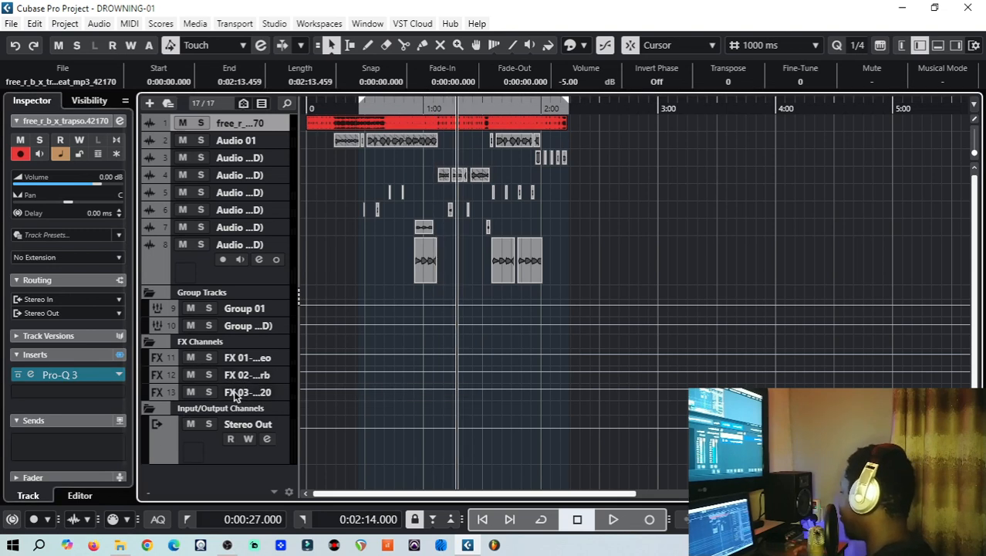
{"action": "left_click", "coordinate": [234, 419]}
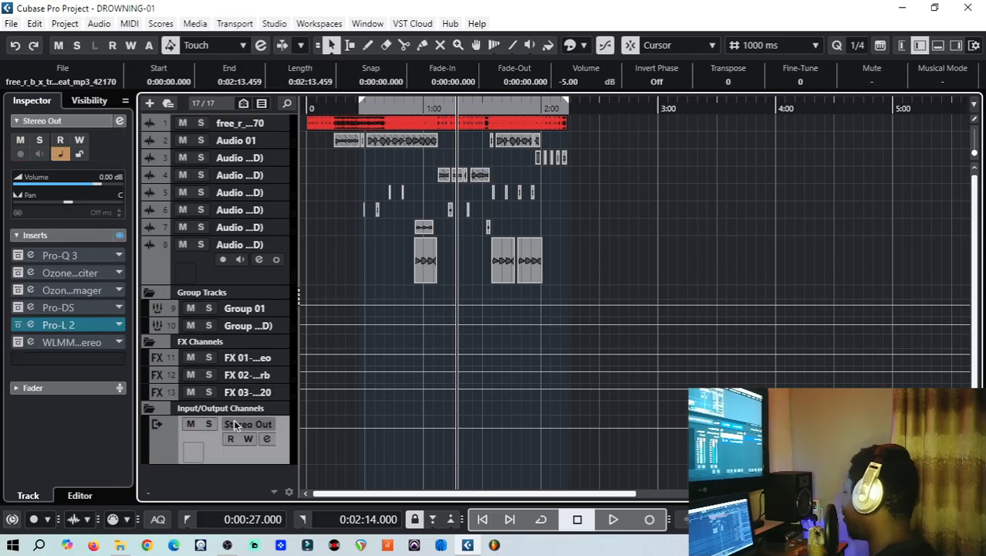
{"action": "left_click", "coordinate": [19, 258]}
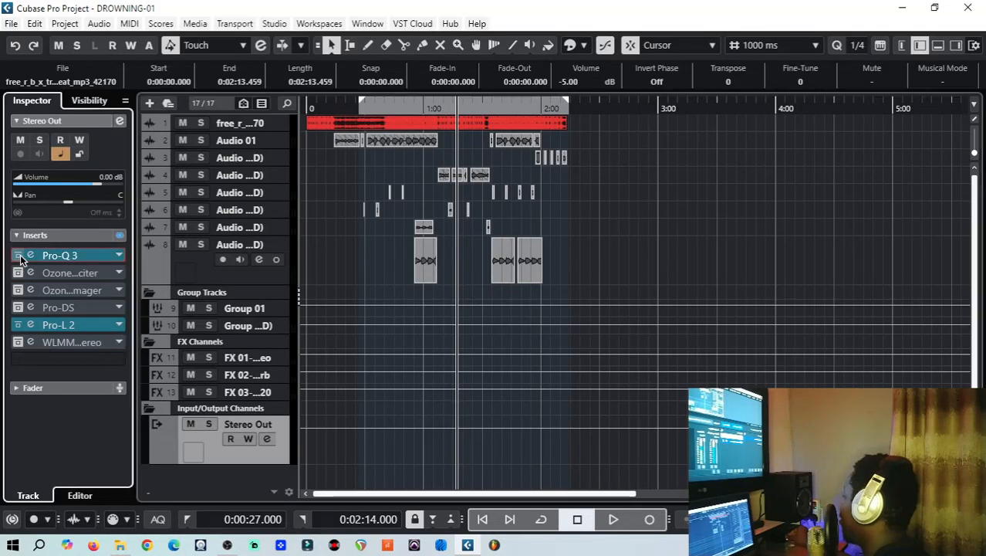
{"action": "left_click", "coordinate": [29, 257]}
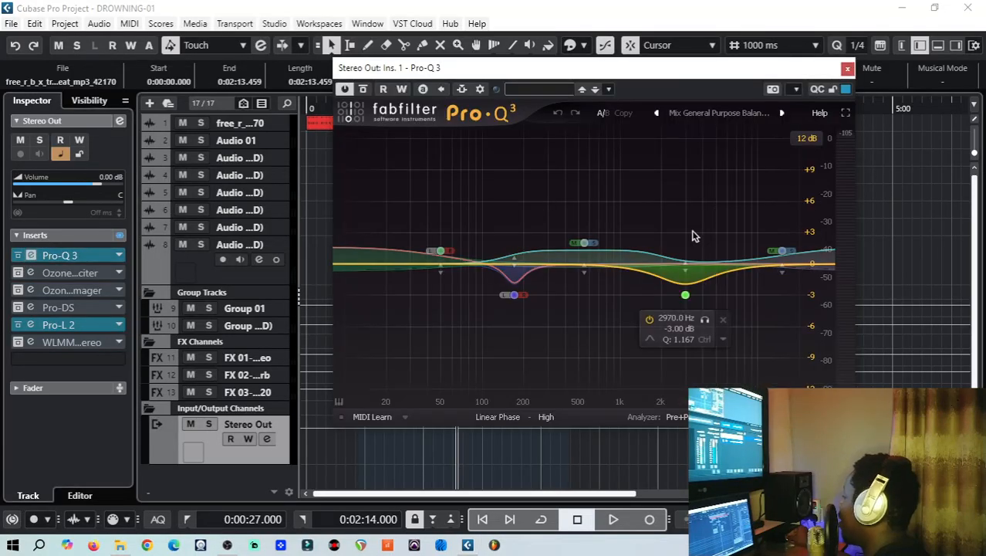
Step: Browse the Dynamic Mix presets of the Stereo Out channel's Pro-Q 3, including Mix General Purpose Balancing 1, without choosing another one
{"action": "left_click", "coordinate": [710, 114]}
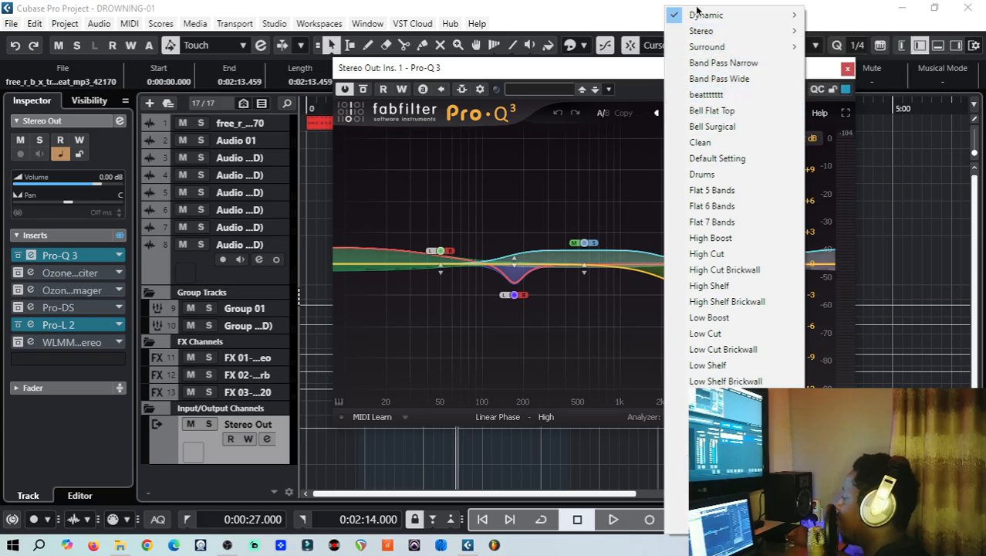
{"action": "mouse_move", "coordinate": [798, 34]}
{"action": "mouse_move", "coordinate": [782, 17]}
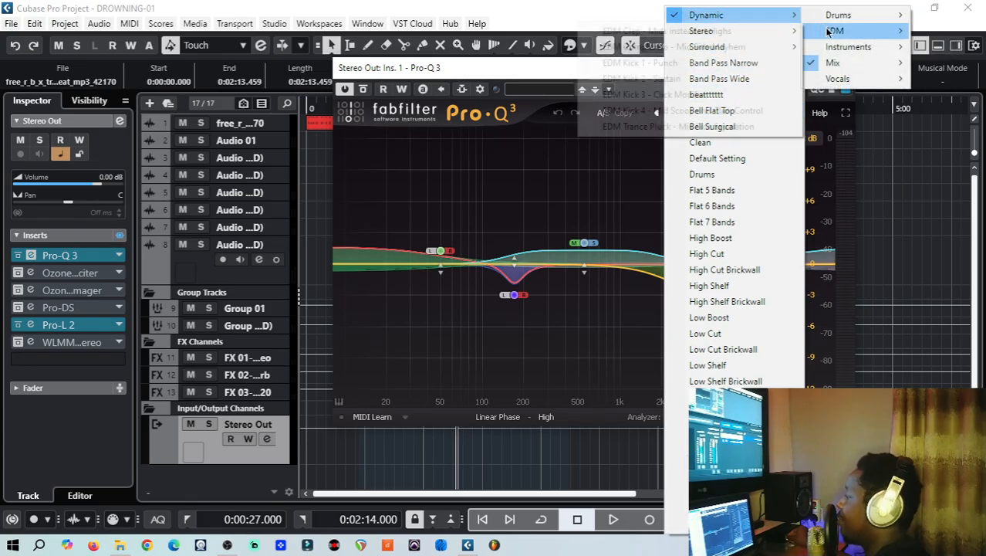
{"action": "mouse_move", "coordinate": [835, 63]}
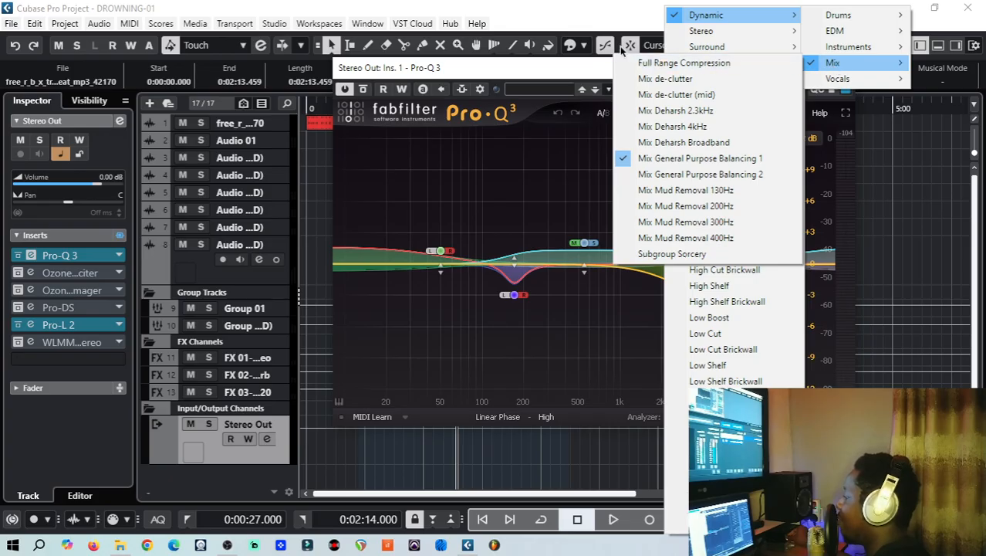
{"action": "left_click", "coordinate": [559, 64]}
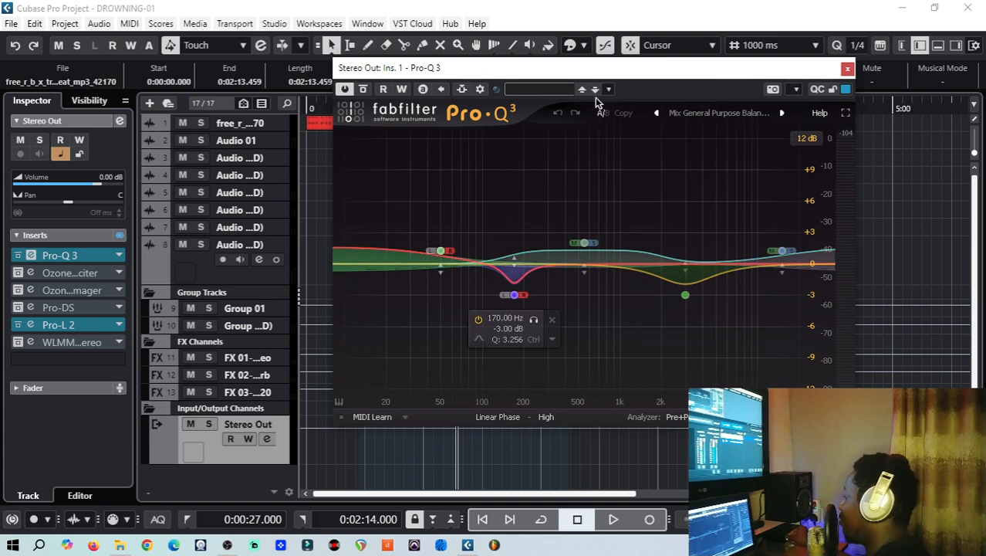
Step: Play the mix while reviewing the Stereo Out EQ curve, close the EQ window and stop playback
{"action": "left_click_drag", "start_coordinate": [569, 71], "coordinate": [504, 83]}
{"action": "left_click", "coordinate": [614, 519]}
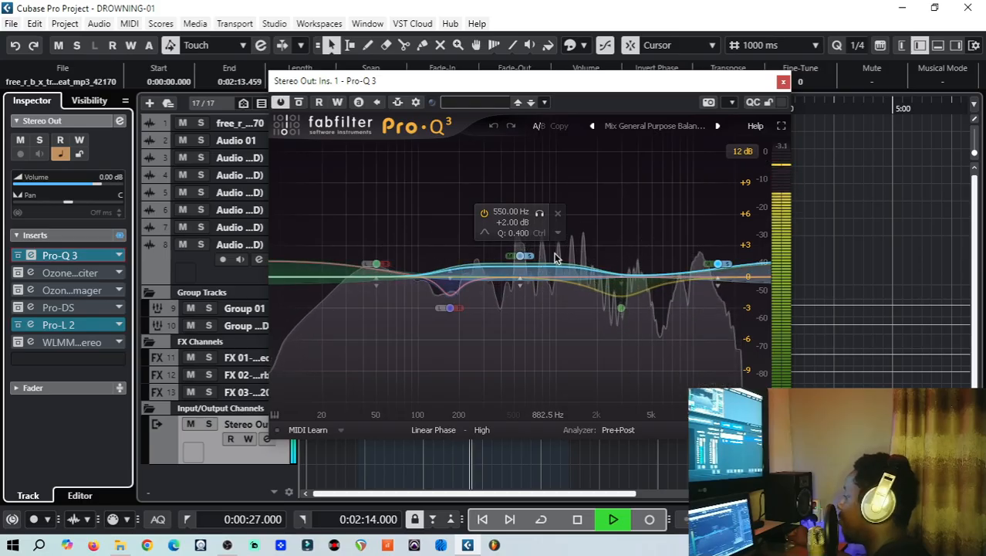
{"action": "left_click", "coordinate": [783, 83]}
{"action": "key", "text": "space"}
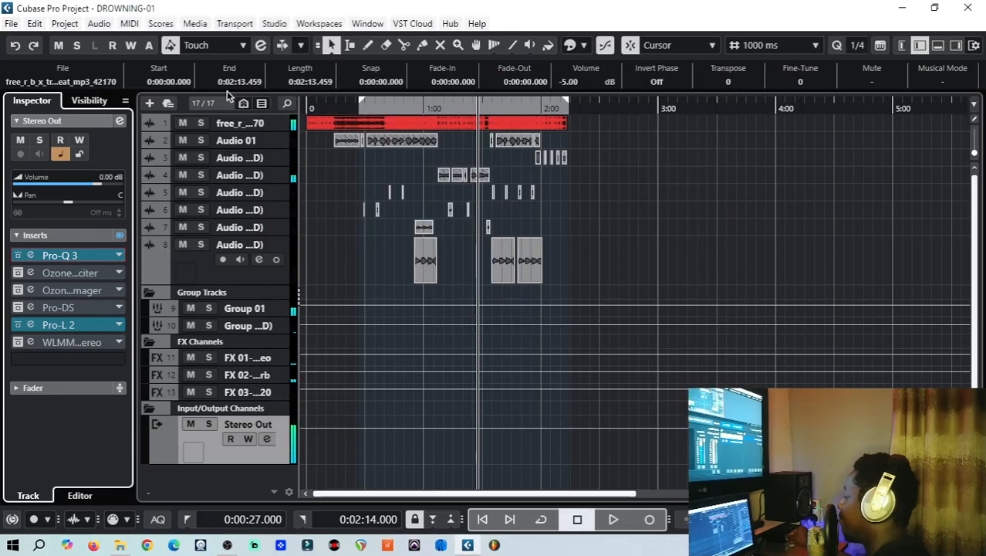
Step: Activate the Ozone 11 Exciter insert on Stereo Out, open it and view its factory preset list
{"action": "left_click", "coordinate": [19, 273]}
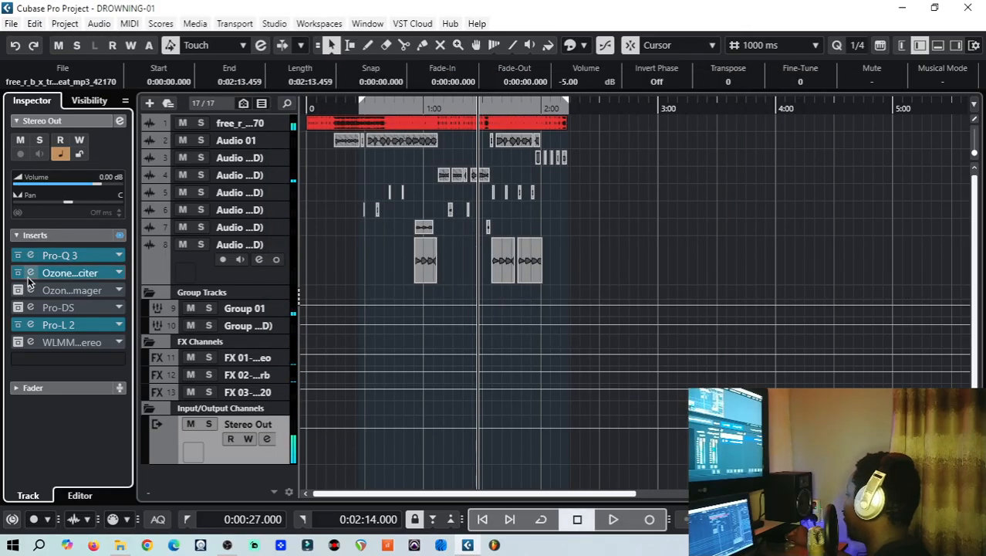
{"action": "left_click", "coordinate": [30, 274]}
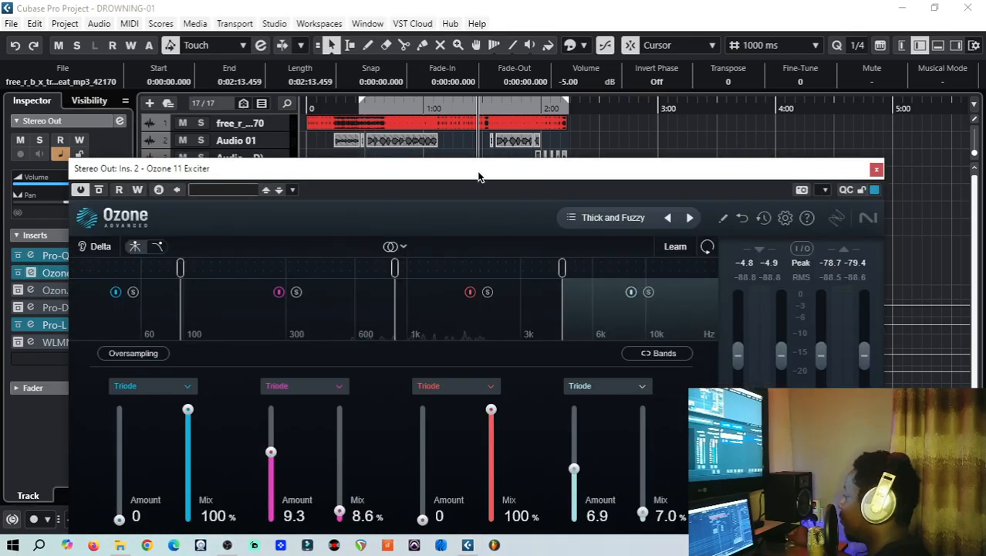
{"action": "left_click_drag", "start_coordinate": [478, 177], "coordinate": [449, 106]}
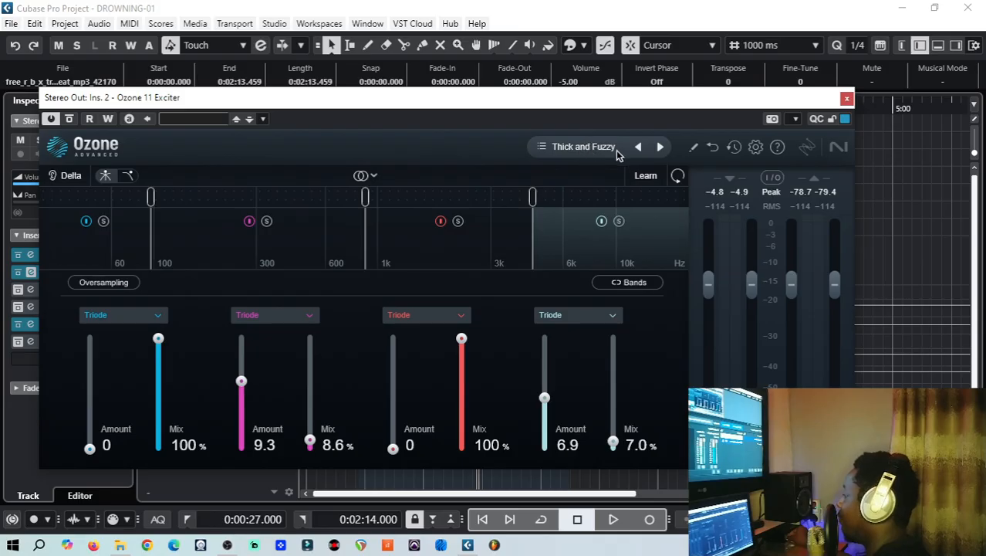
{"action": "left_click", "coordinate": [587, 147]}
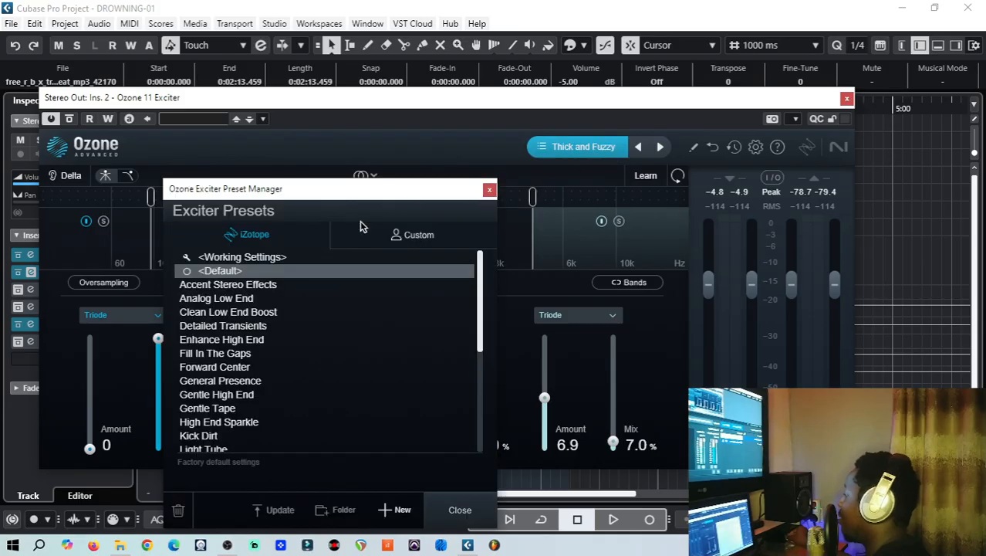
{"action": "left_click", "coordinate": [547, 162]}
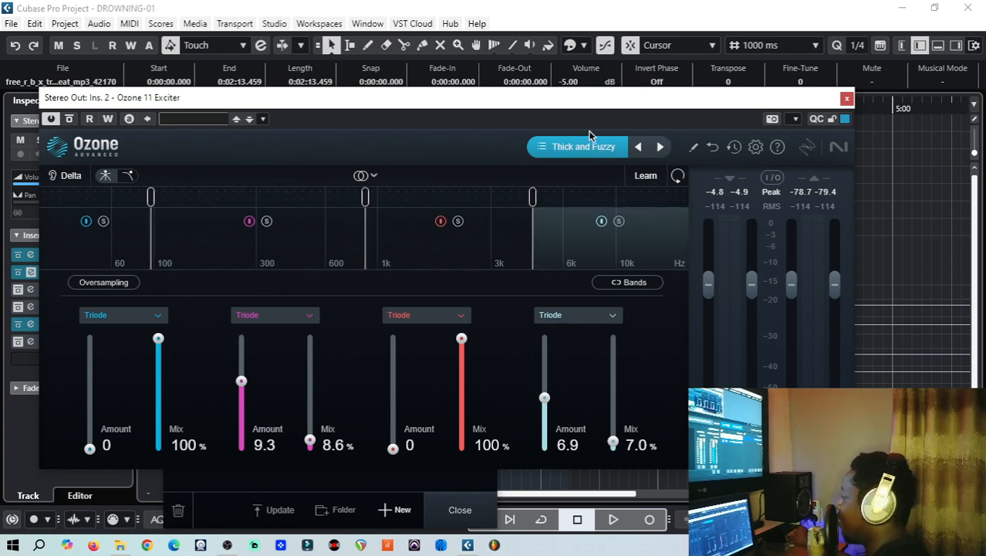
{"action": "left_click_drag", "start_coordinate": [495, 107], "coordinate": [477, 96]}
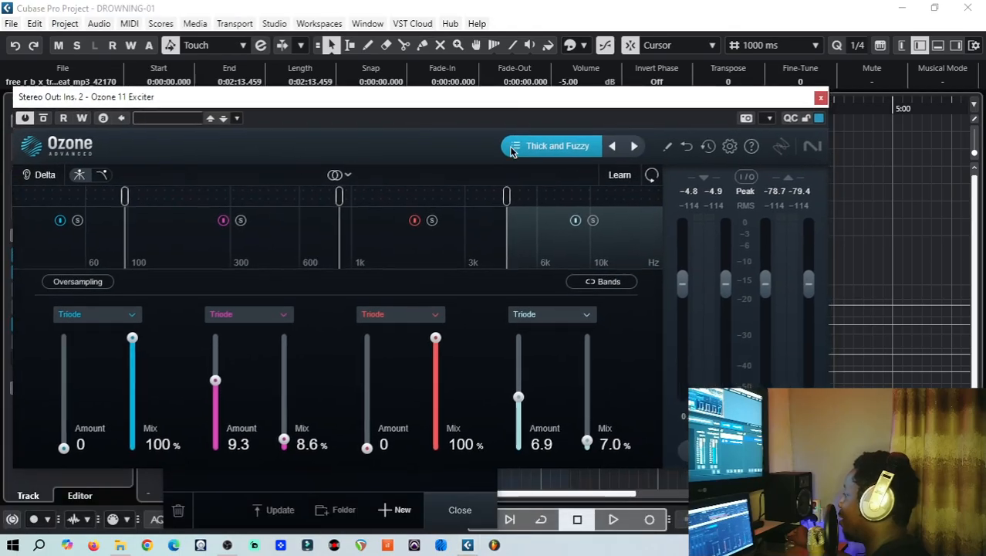
Step: Play the mix through the Thick and Fuzzy Exciter settings, stop playback and close the Exciter window
{"action": "left_click", "coordinate": [615, 521]}
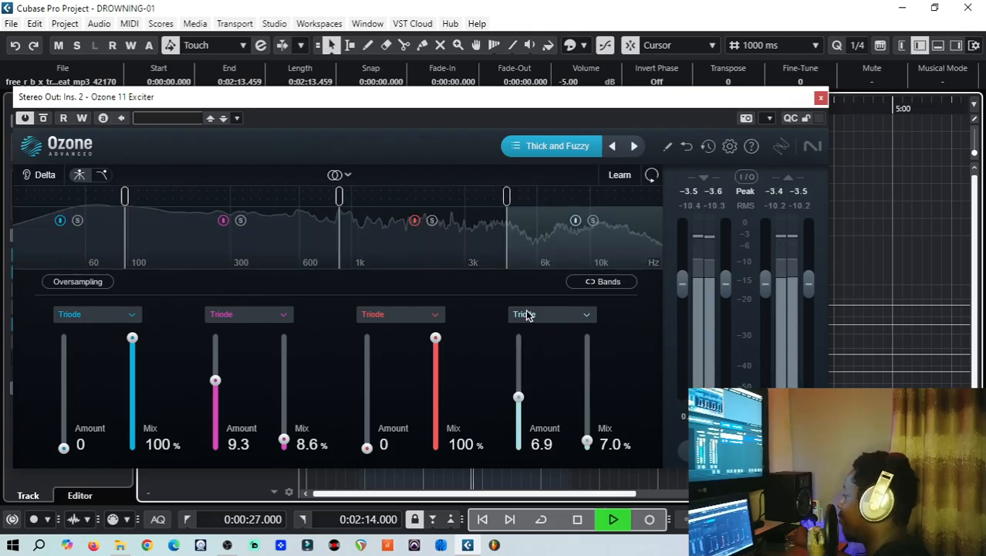
{"action": "left_click", "coordinate": [577, 520]}
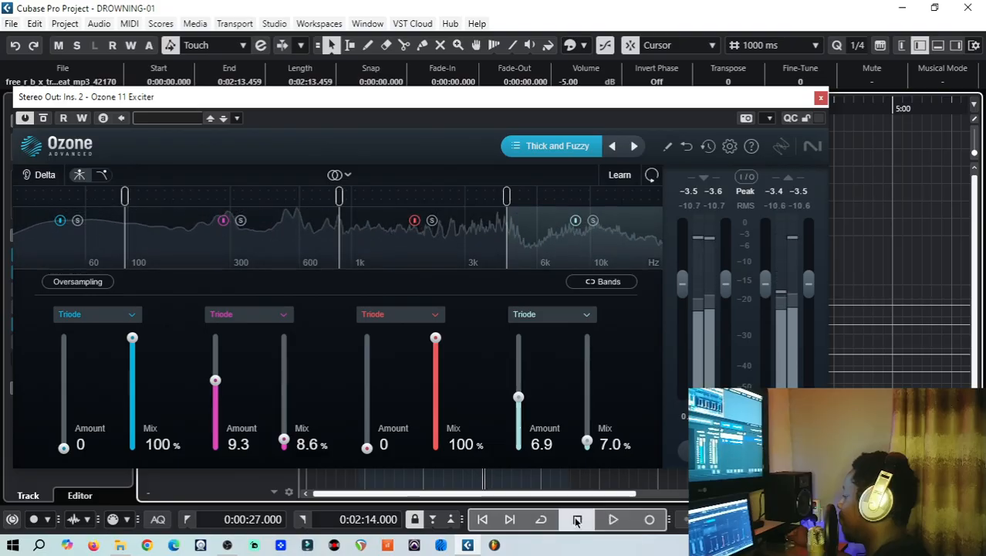
{"action": "left_click", "coordinate": [821, 101]}
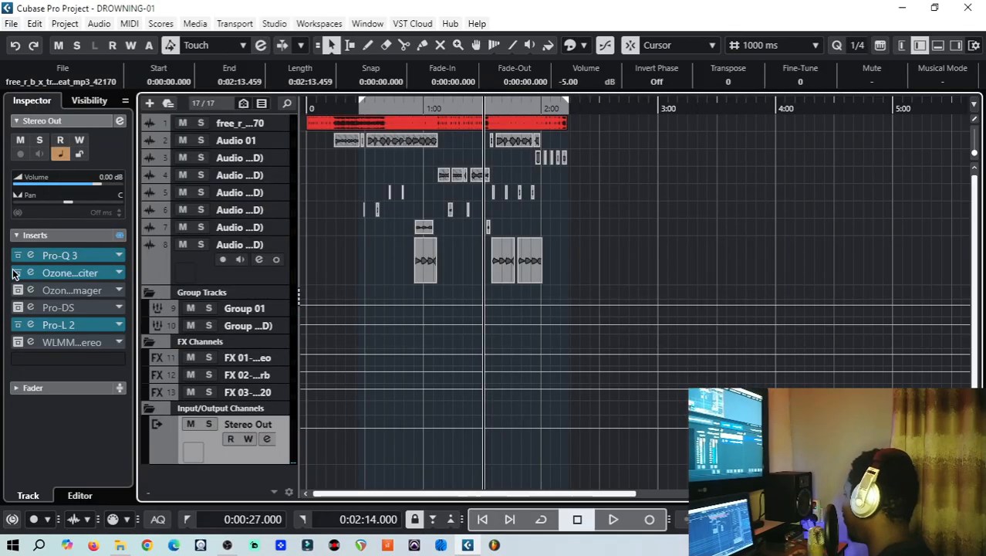
Step: Compare the mix without the Exciter by bypassing it, playing a short passage, stopping and reactivating it
{"action": "left_click", "coordinate": [17, 272]}
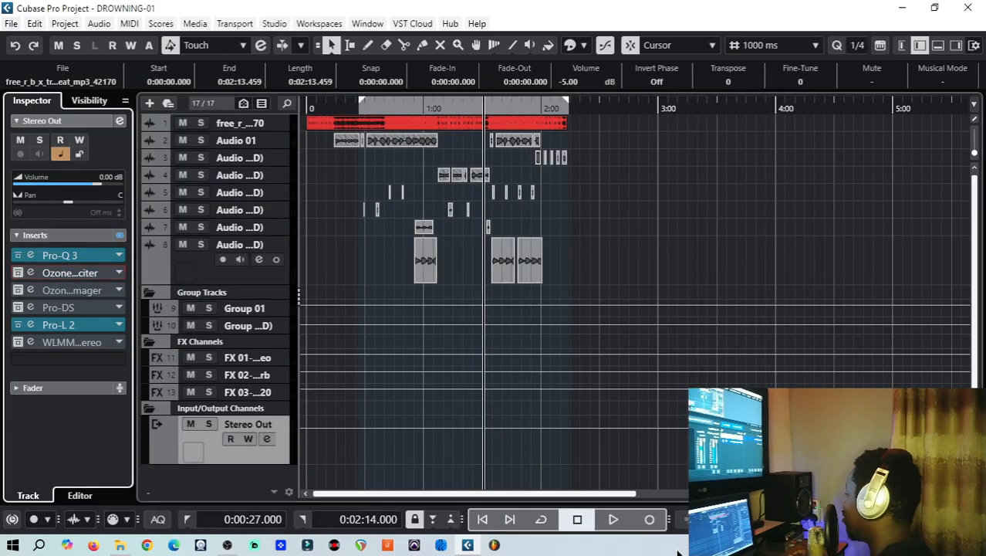
{"action": "left_click", "coordinate": [613, 519]}
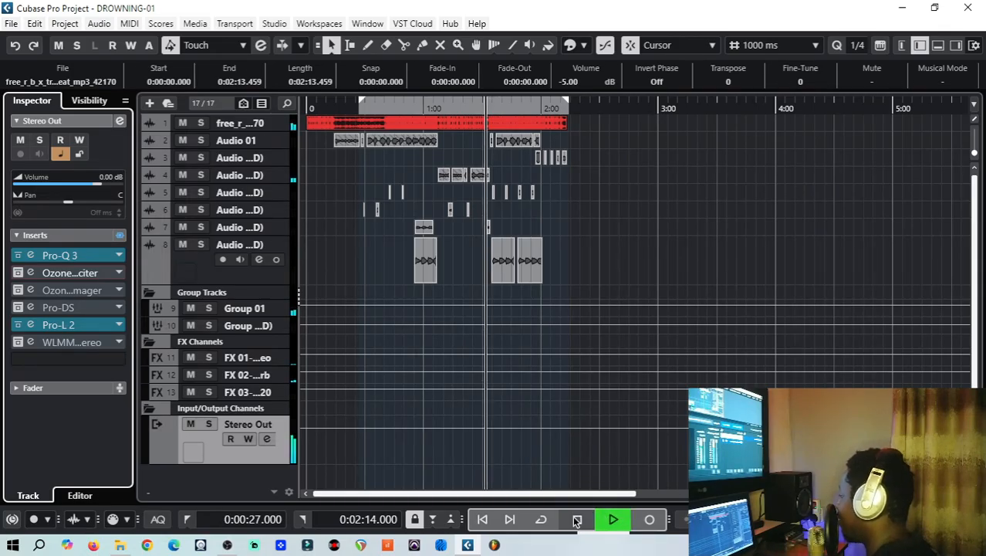
{"action": "left_click", "coordinate": [578, 519]}
{"action": "left_click", "coordinate": [29, 273]}
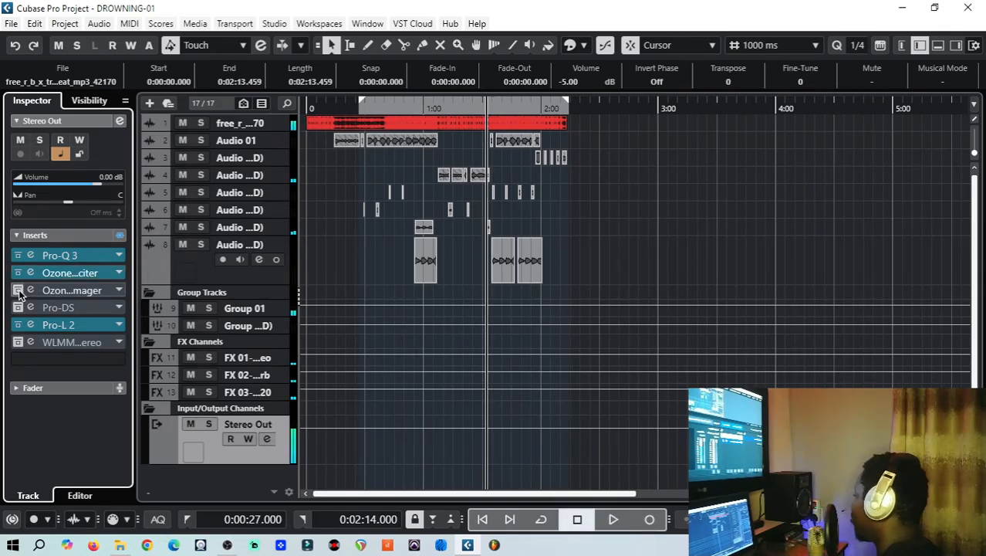
Step: Activate the Ozone 11 Imager insert on Stereo Out, review its Gentle Width settings and preset list, and close it
{"action": "left_click", "coordinate": [28, 291]}
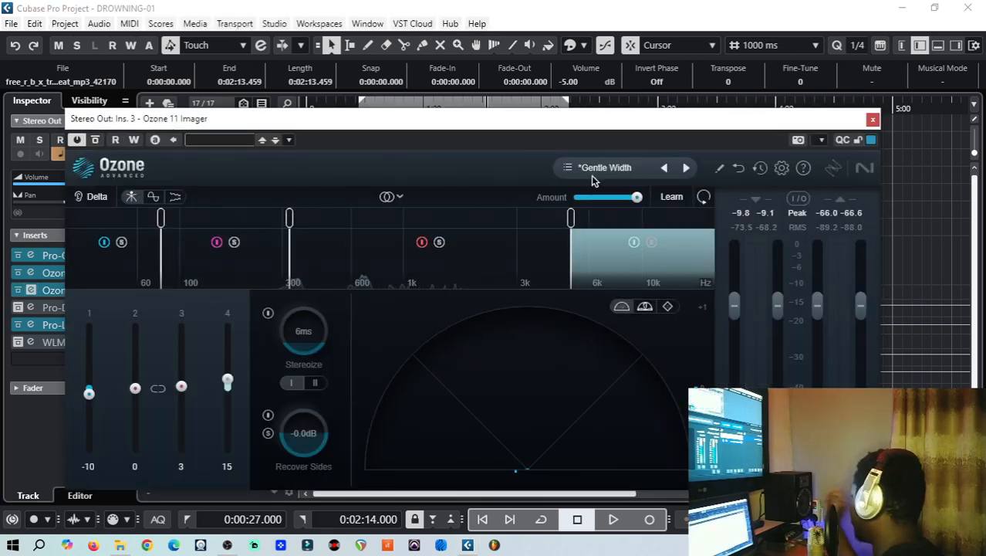
{"action": "left_click", "coordinate": [598, 170]}
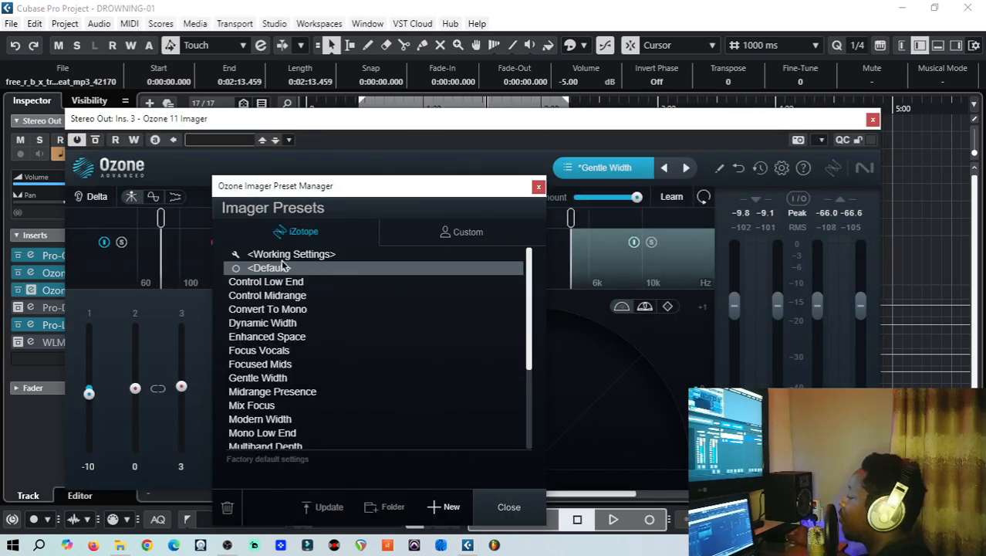
{"action": "left_click", "coordinate": [596, 118]}
{"action": "left_click_drag", "start_coordinate": [596, 120], "coordinate": [532, 97]}
{"action": "left_click", "coordinate": [538, 186]}
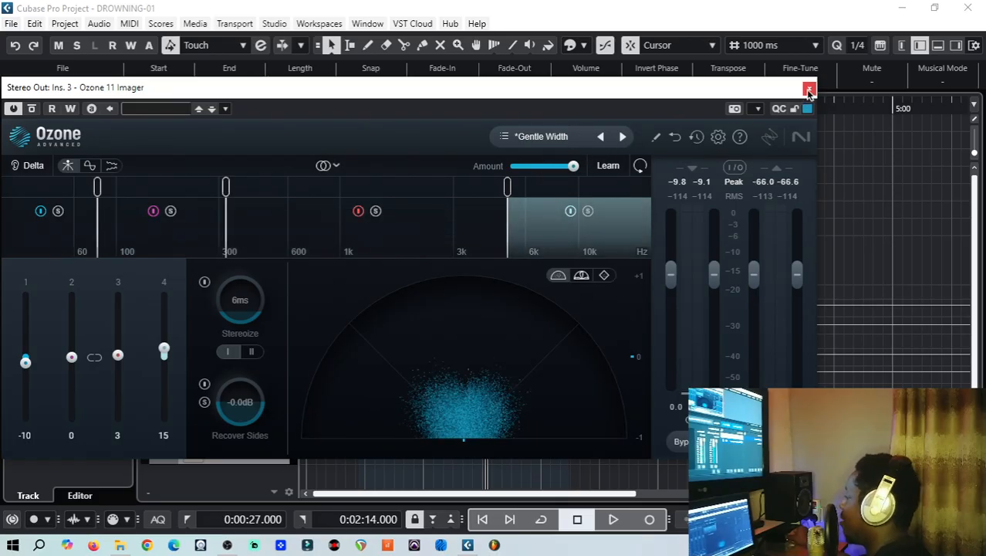
{"action": "left_click_drag", "start_coordinate": [595, 91], "coordinate": [634, 92]}
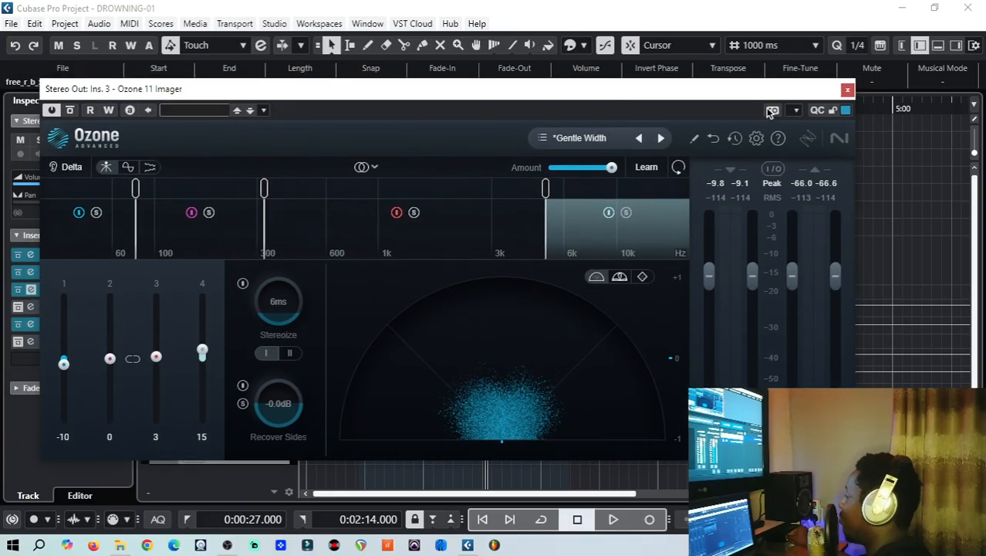
{"action": "left_click", "coordinate": [847, 90]}
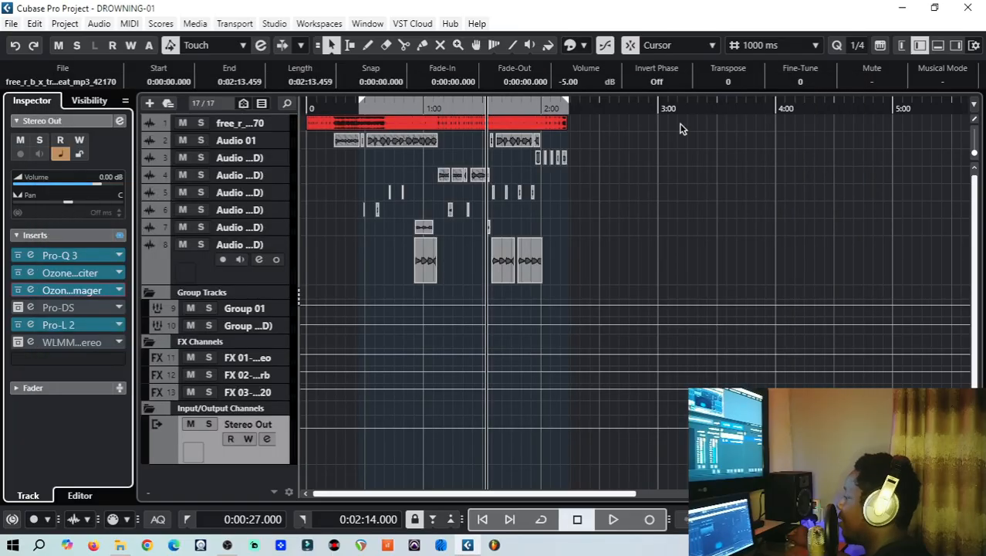
Step: Move the playhead to about 1:20 and reopen the Stereo Out Imager to review its band widths, closing it again
{"action": "left_click", "coordinate": [464, 109]}
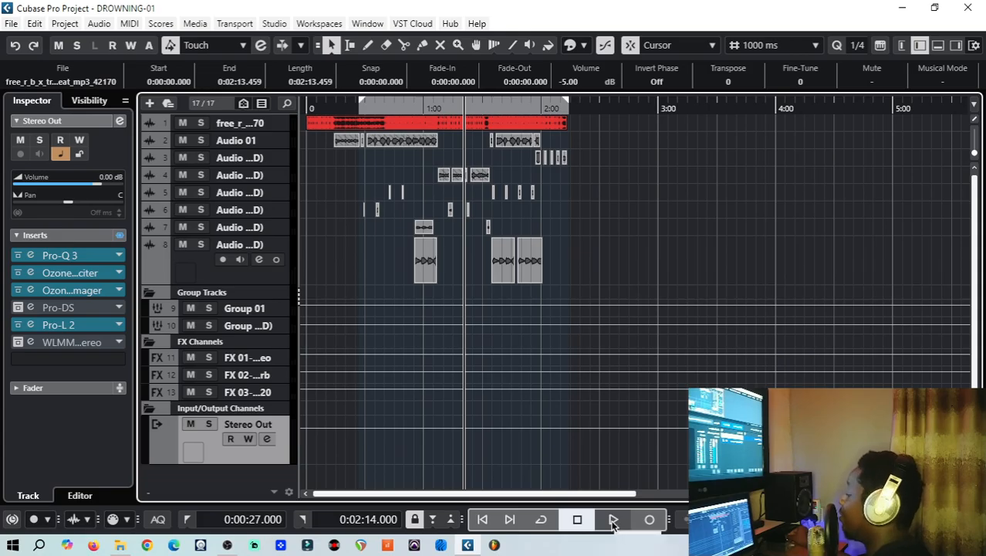
{"action": "left_click", "coordinate": [26, 287]}
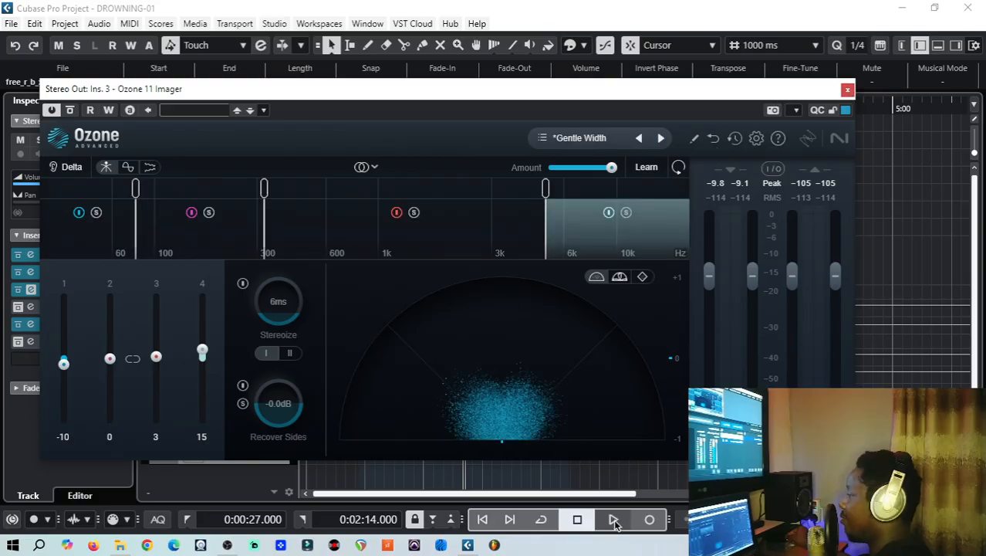
{"action": "left_click", "coordinate": [846, 89]}
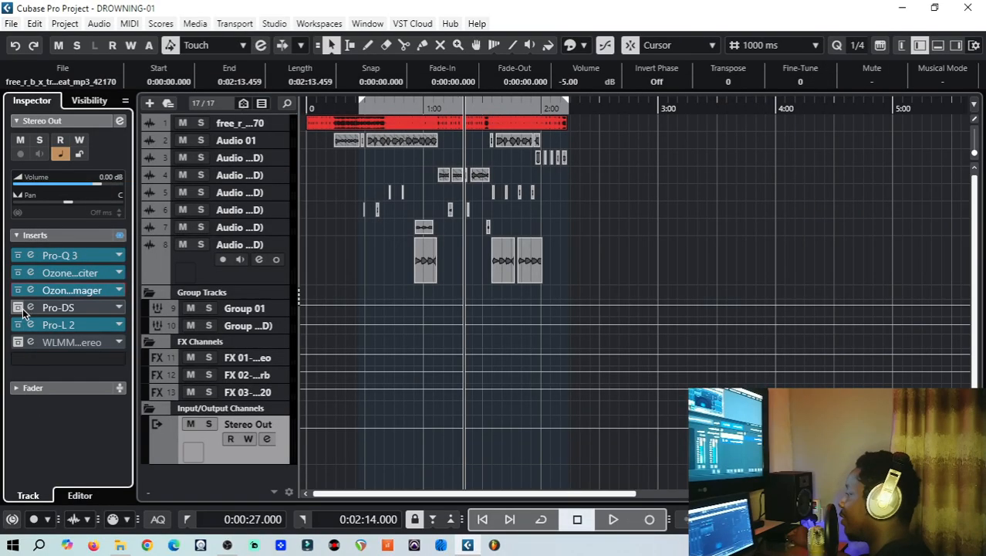
Step: Activate the Pro-DS insert on Stereo Out, open it and view its Mastering presets, including High End Transient Limiting
{"action": "left_click", "coordinate": [30, 308]}
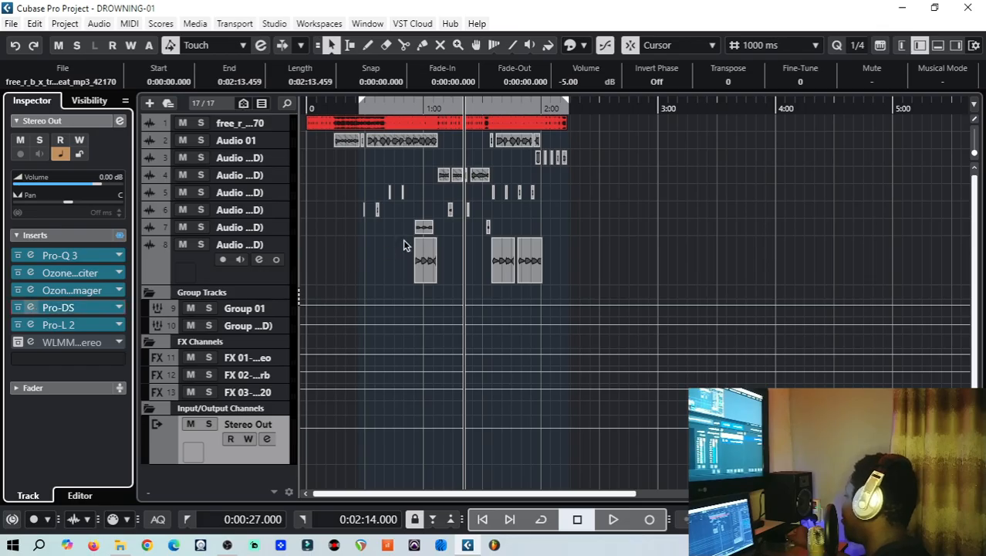
{"action": "left_click_drag", "start_coordinate": [610, 91], "coordinate": [444, 106]}
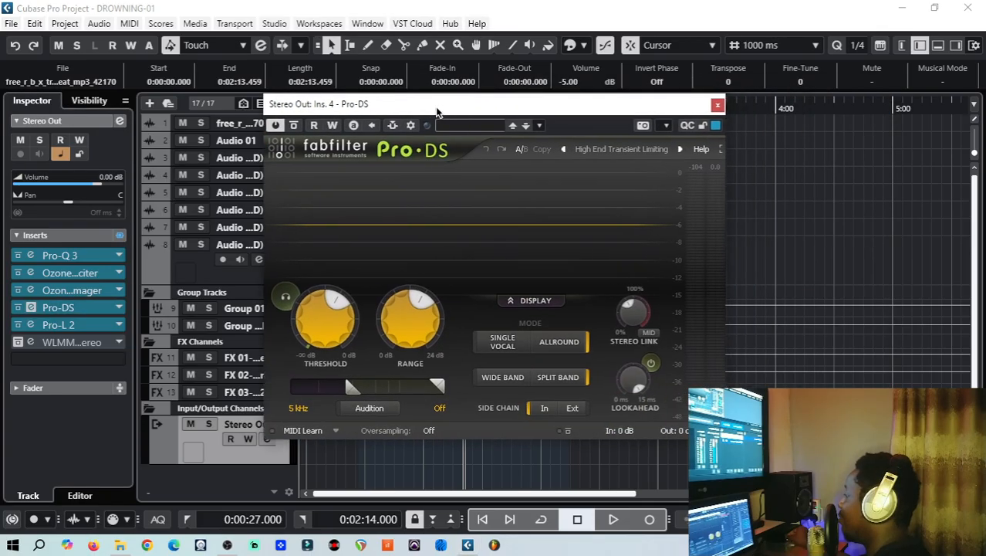
{"action": "left_click", "coordinate": [600, 153]}
{"action": "mouse_move", "coordinate": [610, 167]}
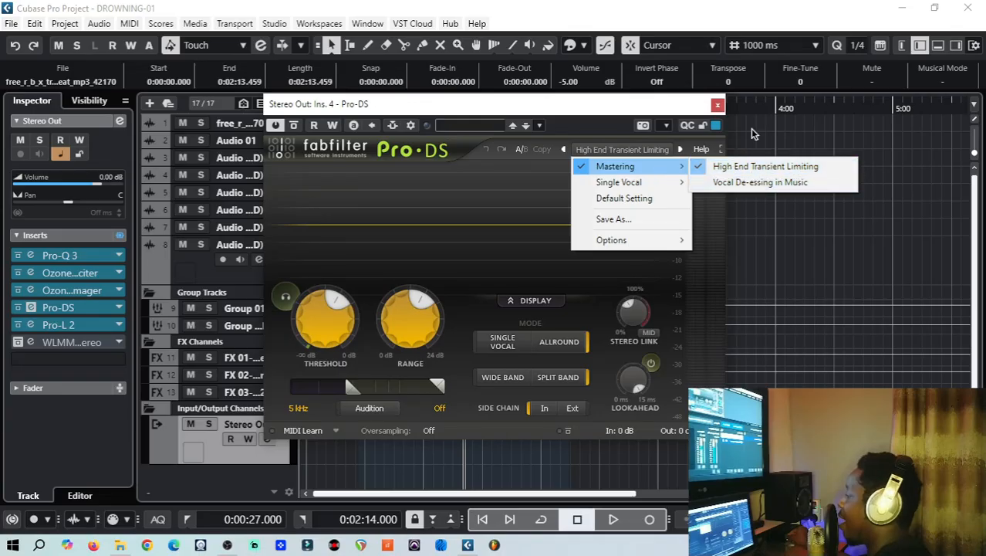
{"action": "left_click", "coordinate": [573, 106]}
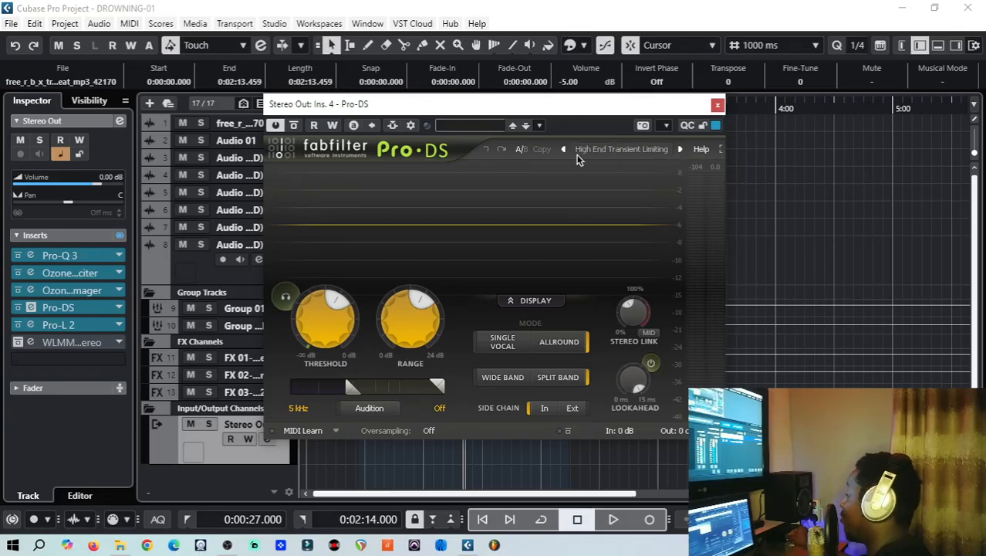
Step: Play a short passage with Pro-DS open on Stereo Out to check its transient limiting, stop playback and close the plug-in
{"action": "left_click", "coordinate": [615, 520]}
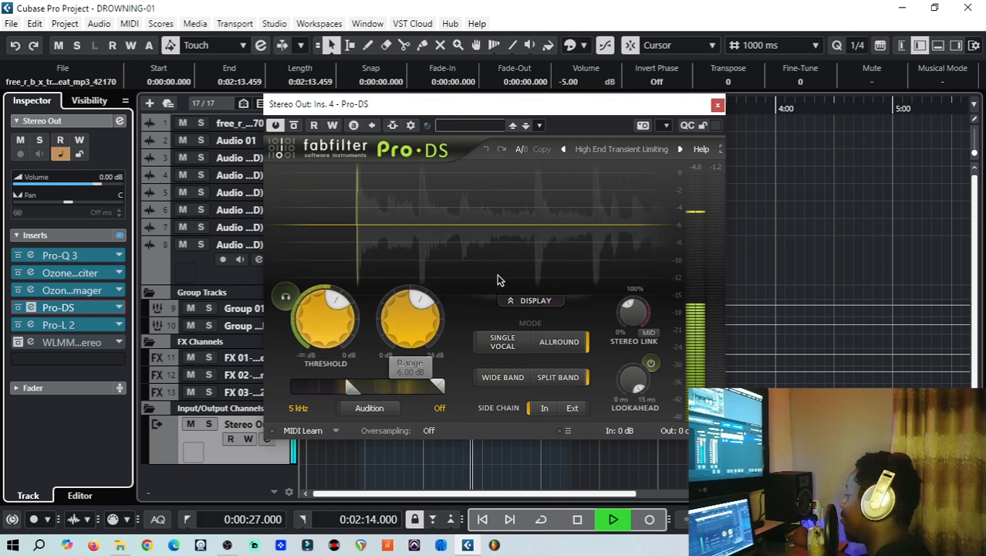
{"action": "left_click", "coordinate": [577, 520]}
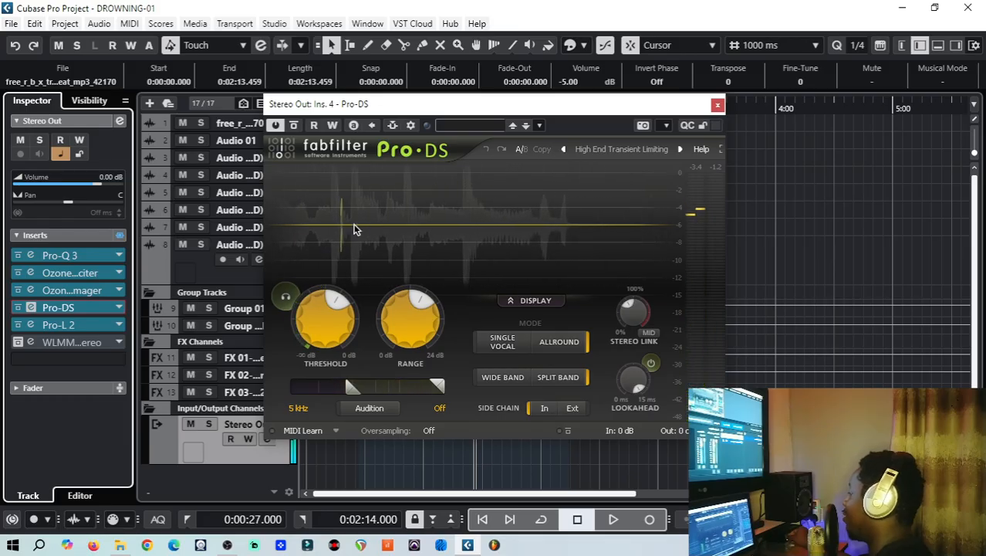
{"action": "left_click", "coordinate": [717, 104]}
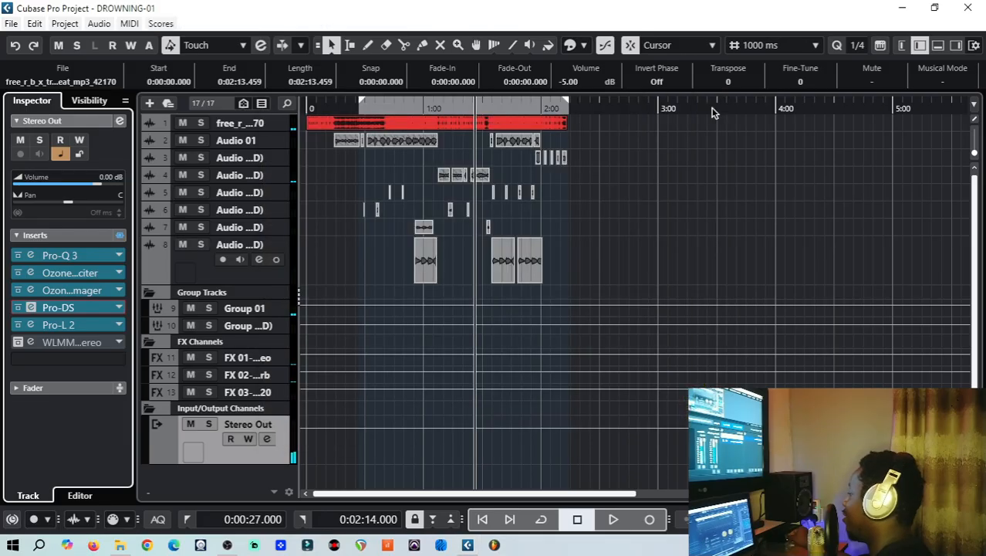
Step: Open the Pro-L 2 limiter on Stereo Out, raise its gain to about +8.0 dB and close it
{"action": "left_click", "coordinate": [18, 342]}
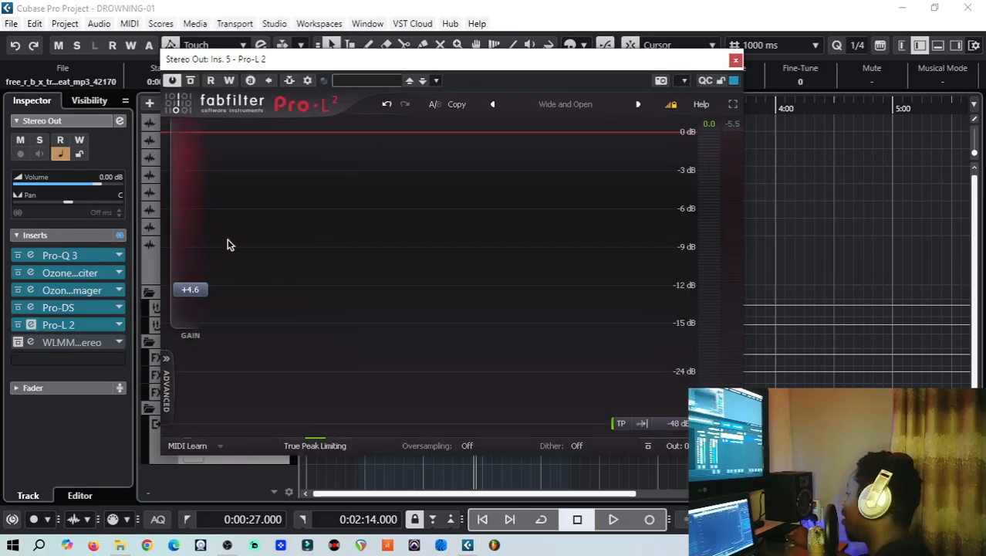
{"action": "mouse_move", "coordinate": [192, 296]}
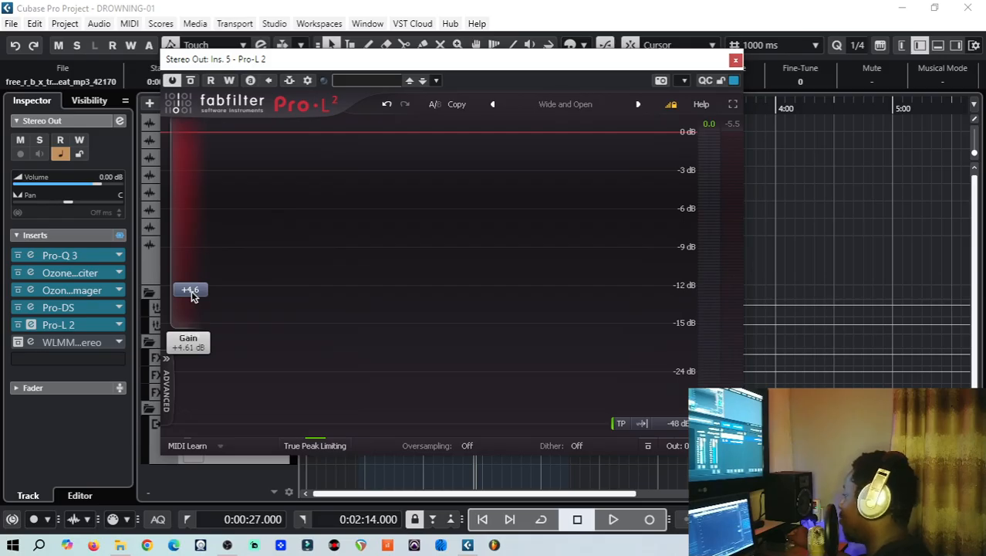
{"action": "left_click_drag", "start_coordinate": [191, 290], "coordinate": [231, 269]}
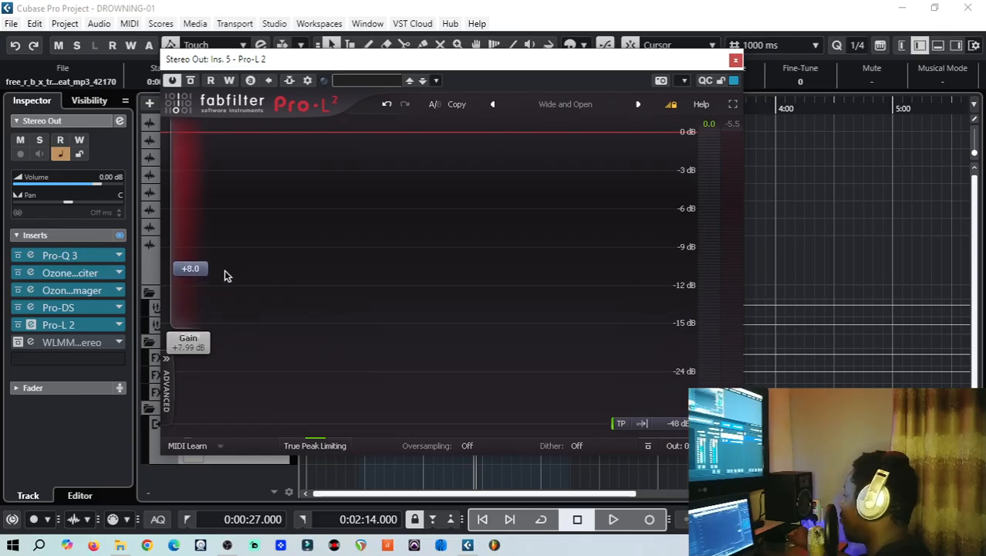
{"action": "left_click", "coordinate": [735, 60]}
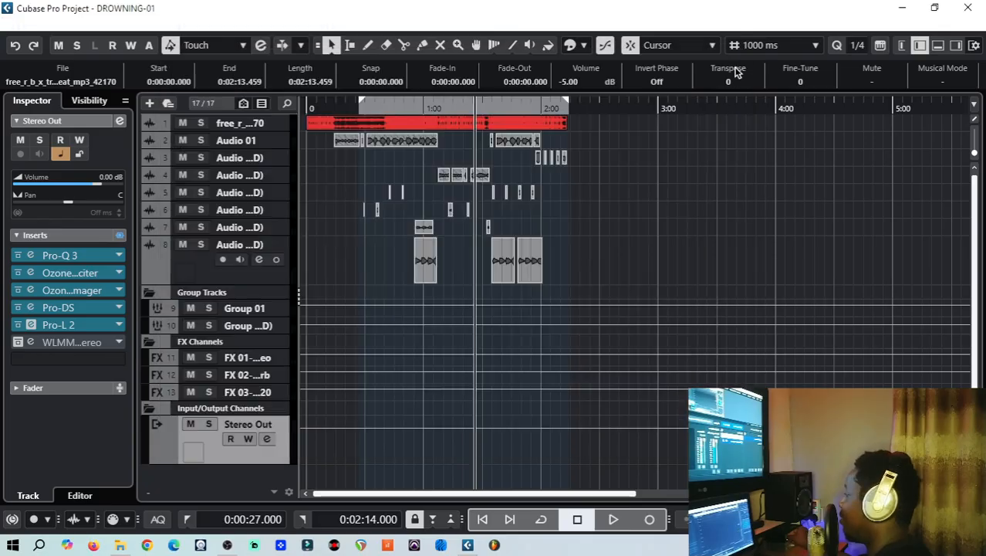
Step: Activate and open the WLM Meter on Stereo Out, and measure the mix's loudness by playing from about 1:23 to the song's end
{"action": "left_click", "coordinate": [31, 343]}
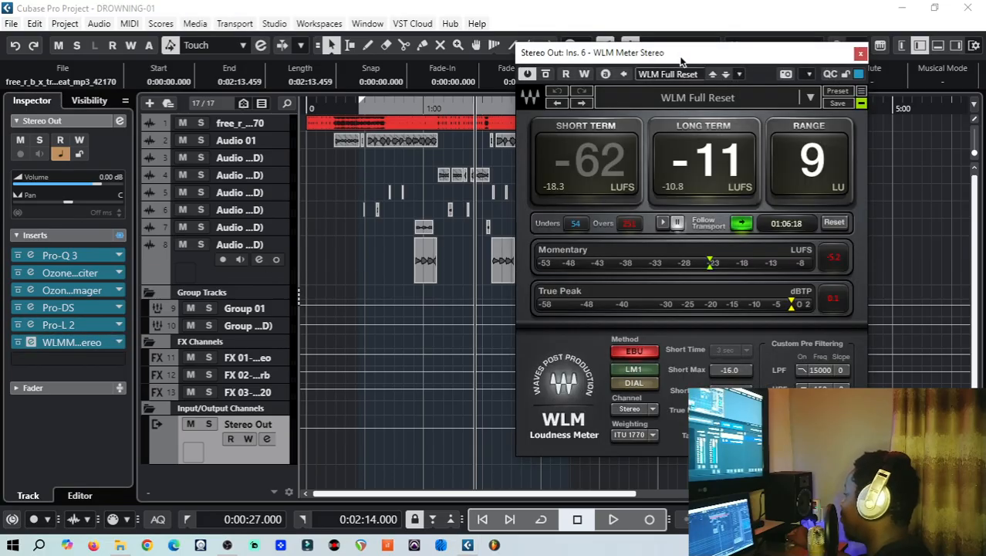
{"action": "left_click_drag", "start_coordinate": [682, 55], "coordinate": [236, 73]}
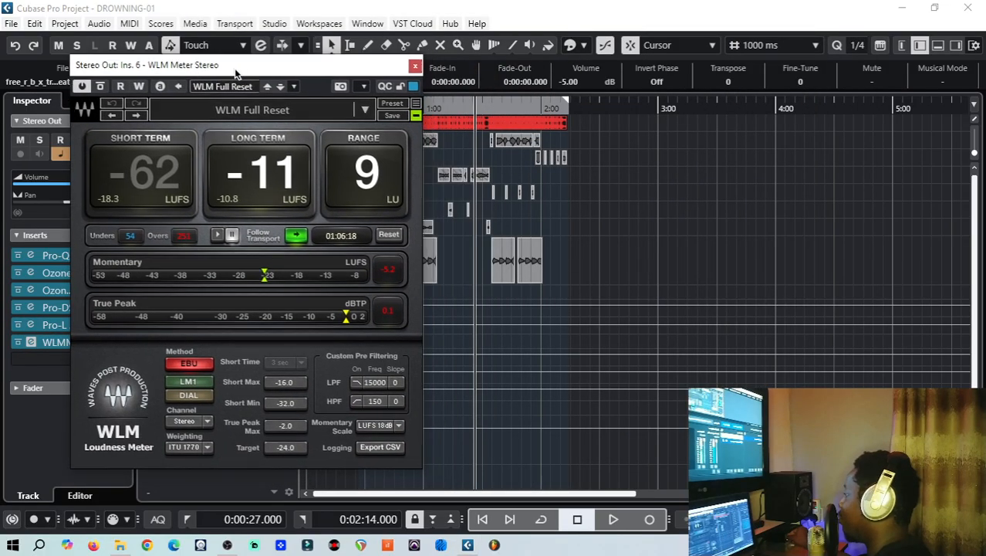
{"action": "left_click", "coordinate": [469, 108]}
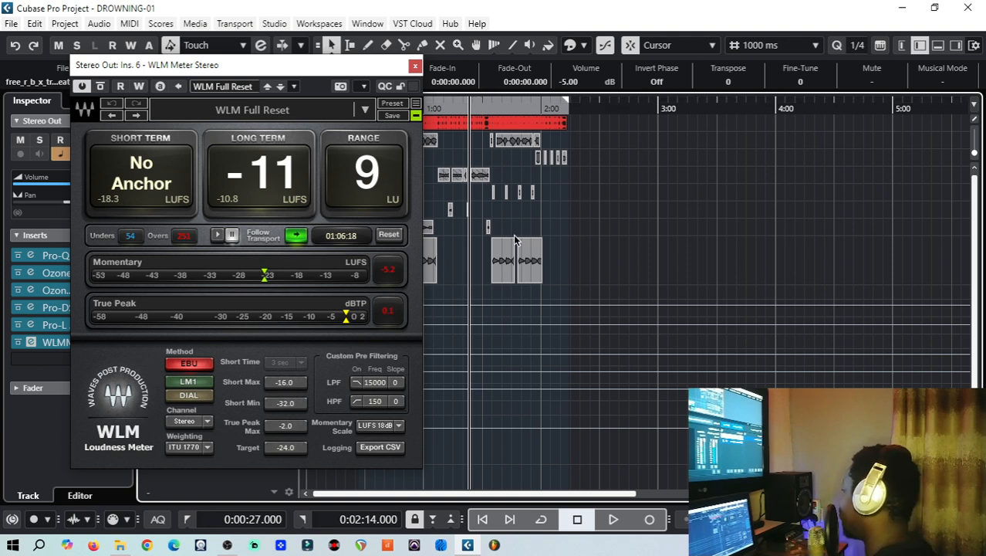
{"action": "left_click", "coordinate": [612, 520]}
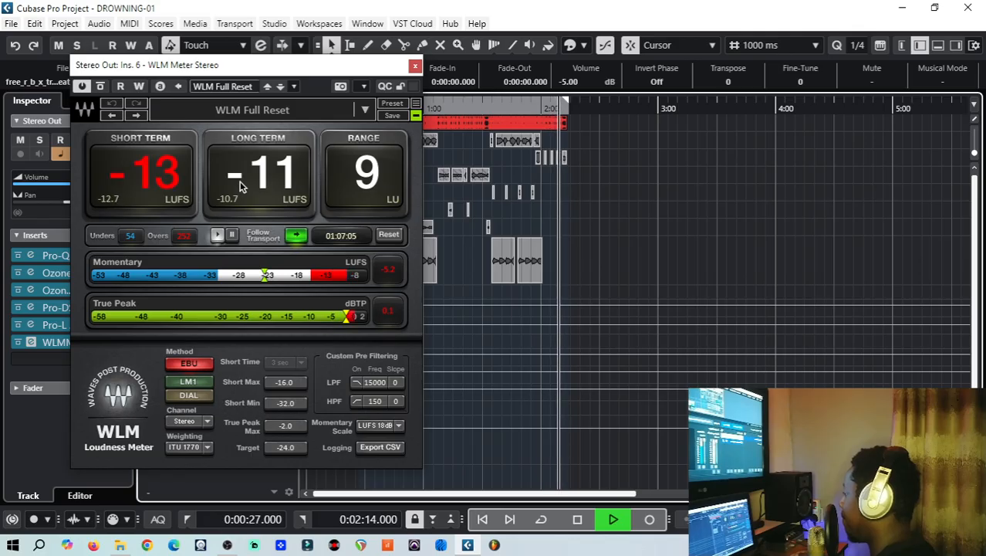
{"action": "left_click", "coordinate": [577, 520]}
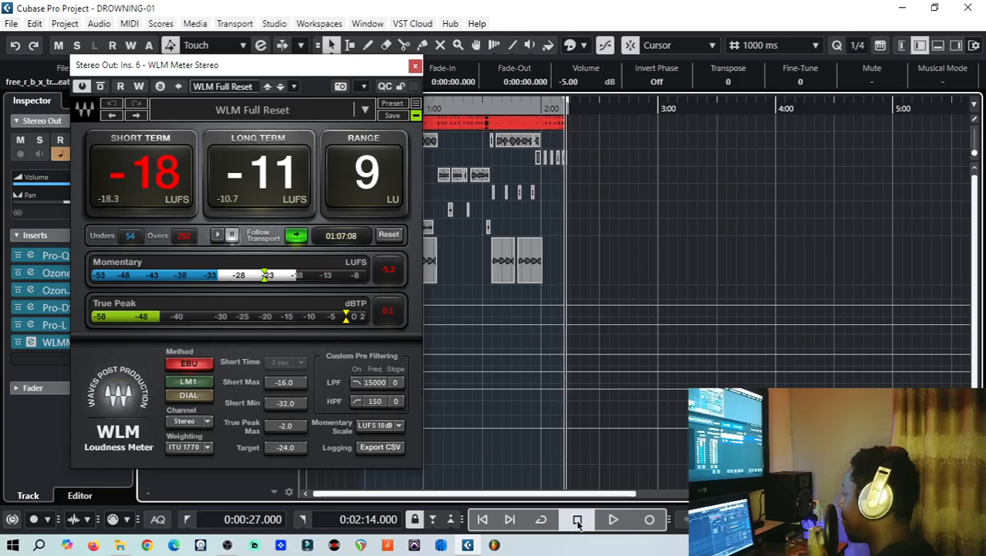